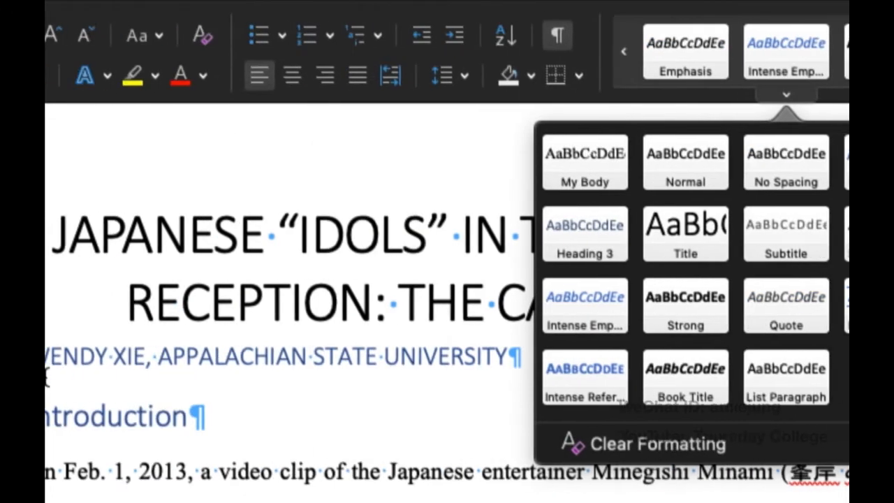
Step: Place the cursor in the Introduction heading and examine the full gallery of quick styles, checking which style the heading uses
left_click(160, 424)
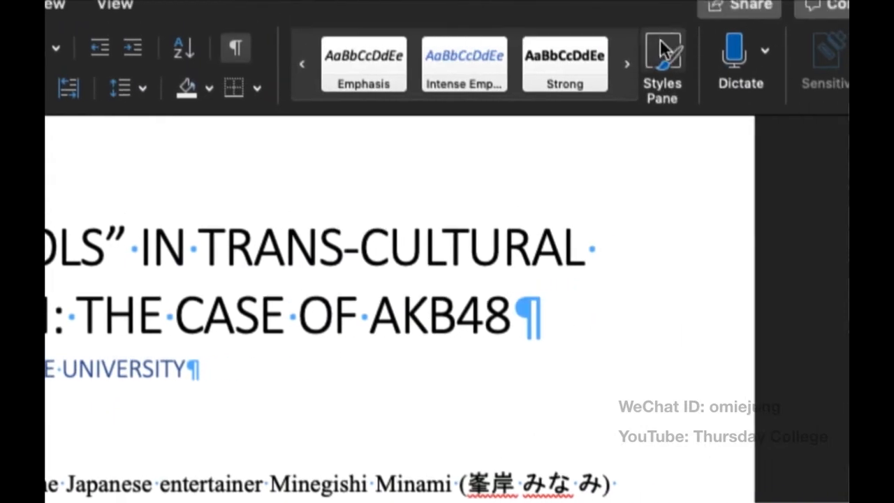
left_click(626, 50)
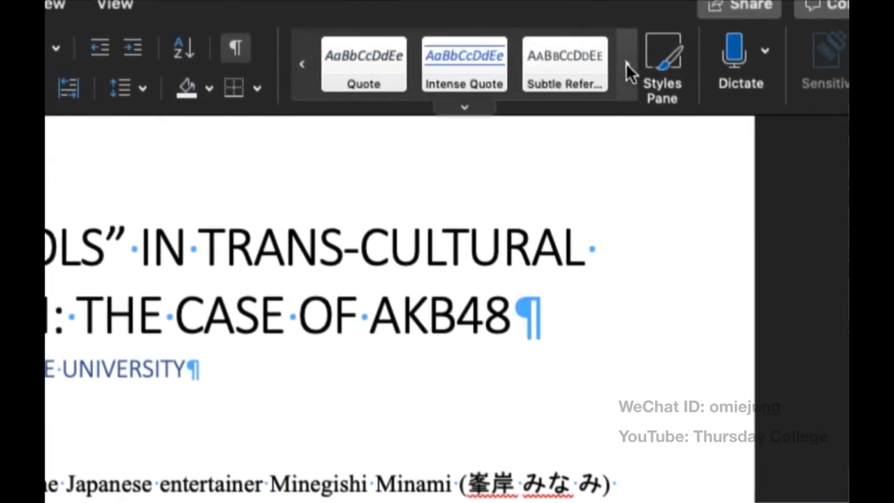
left_click(465, 106)
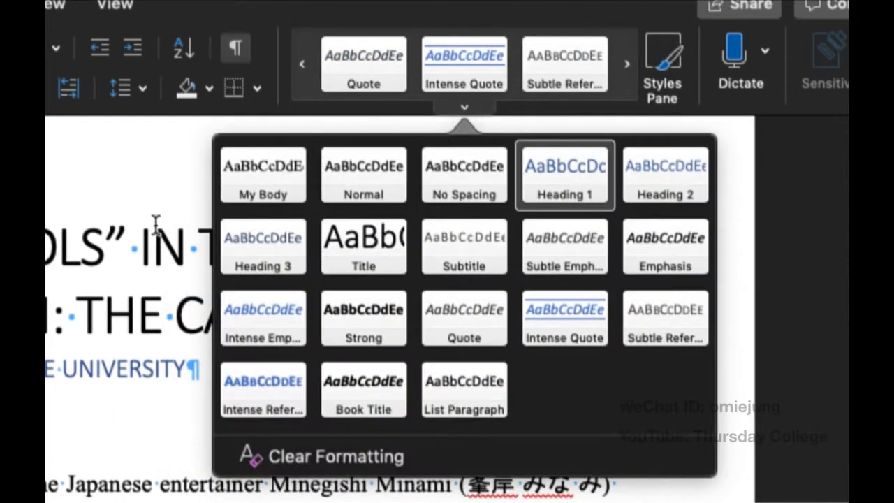
left_click(156, 228)
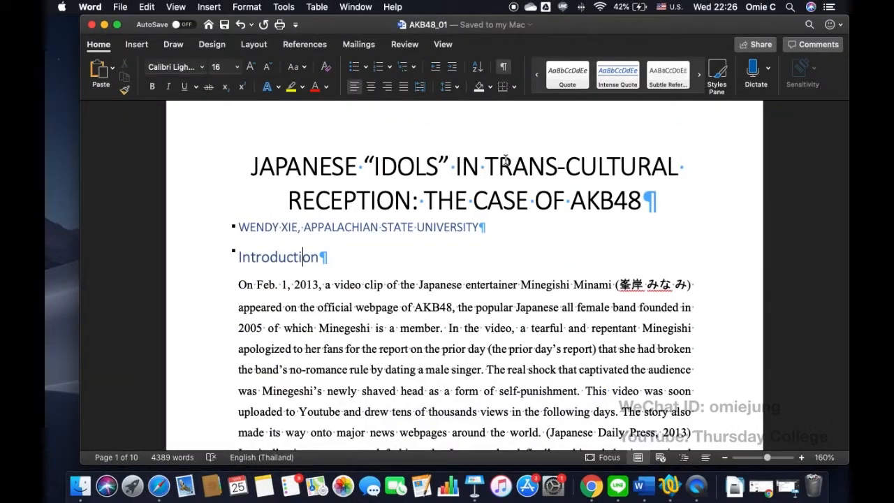
scroll(441, 242, "down", 1)
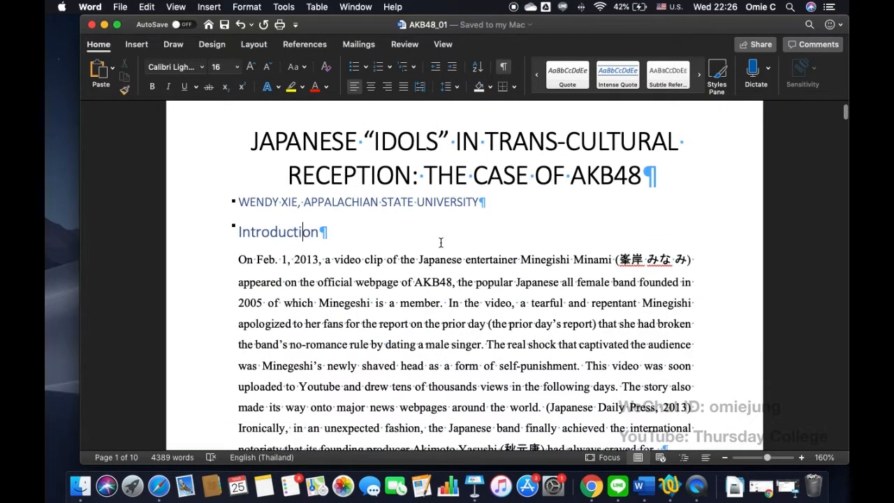
Step: Place the cursor in the document title and search the document for AKB48
left_click(581, 177)
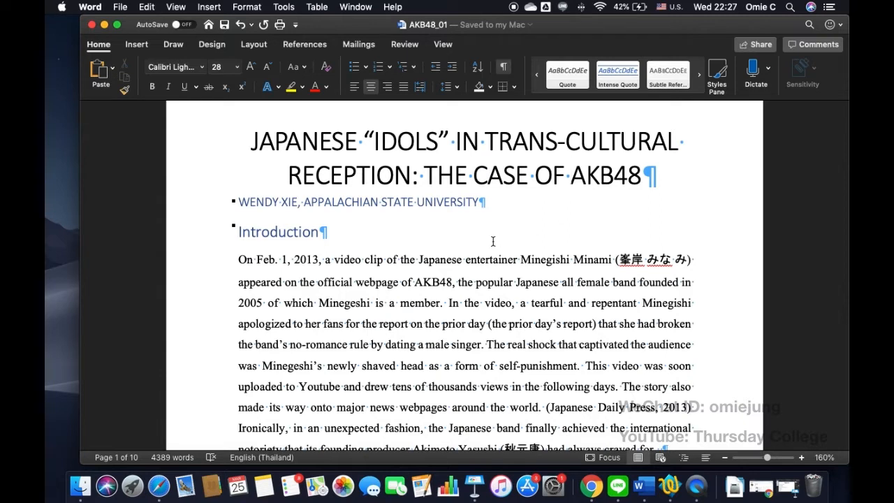
key("super+f")
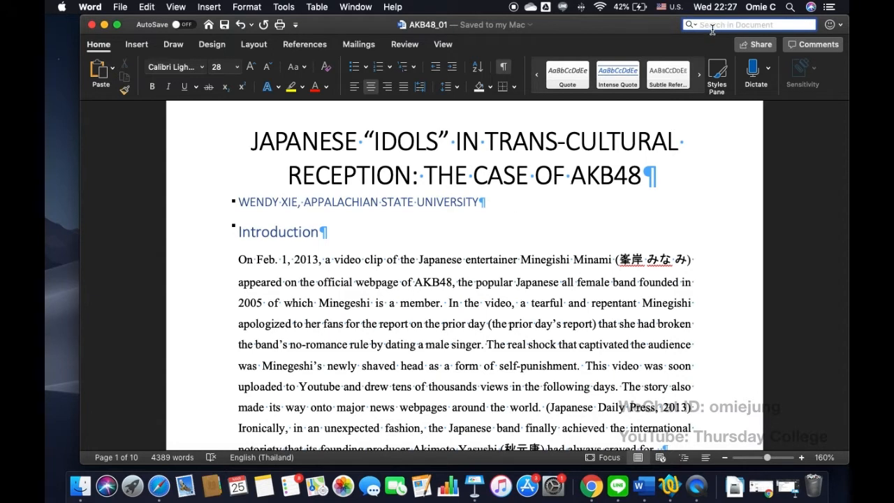
left_click(149, 7)
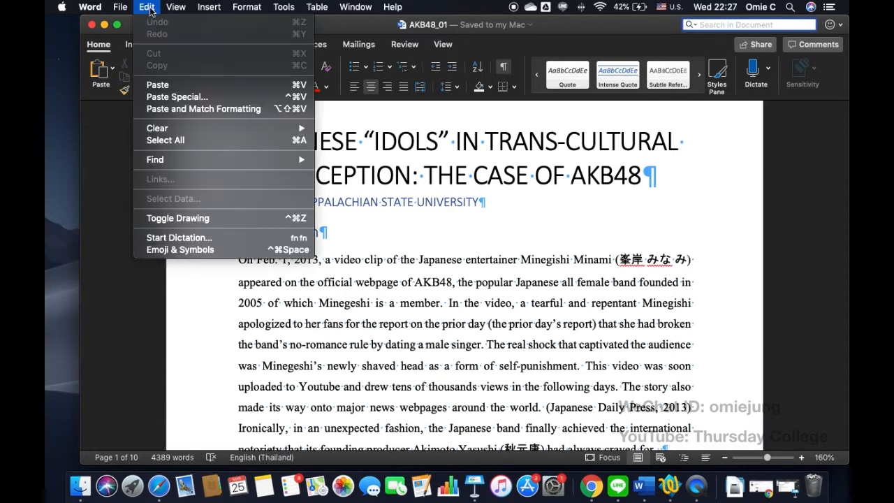
mouse_move(162, 160)
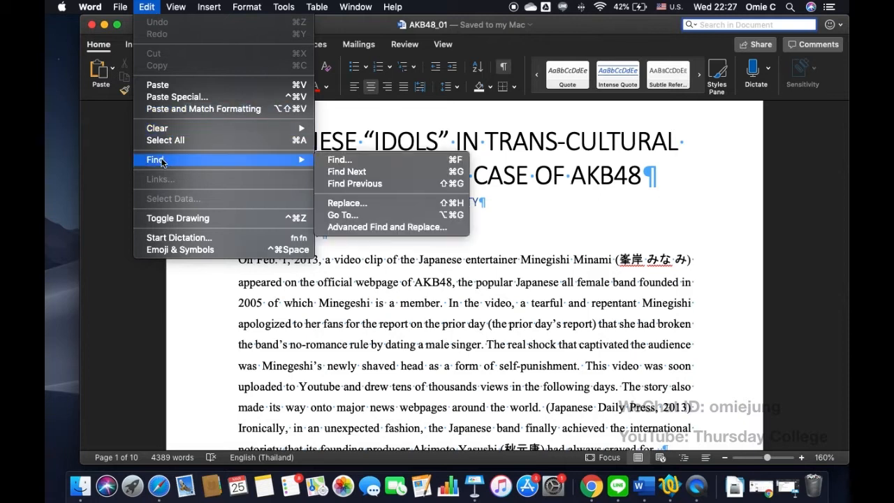
left_click(364, 162)
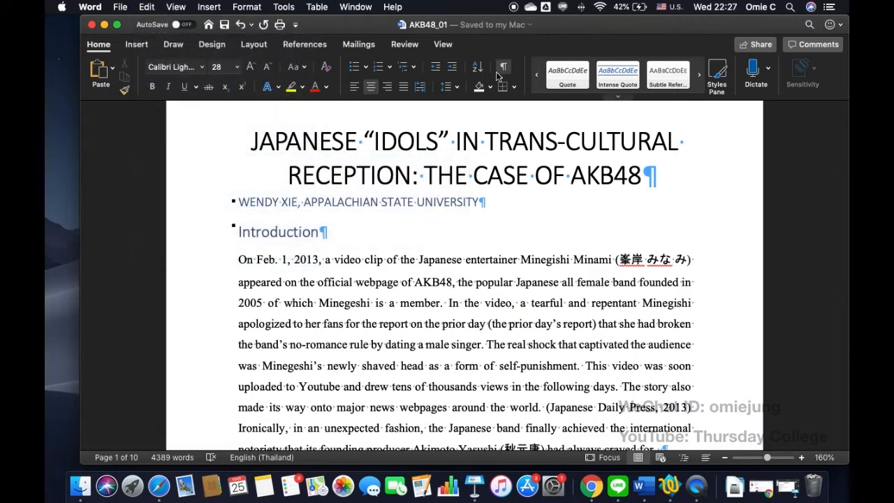
left_click(809, 25)
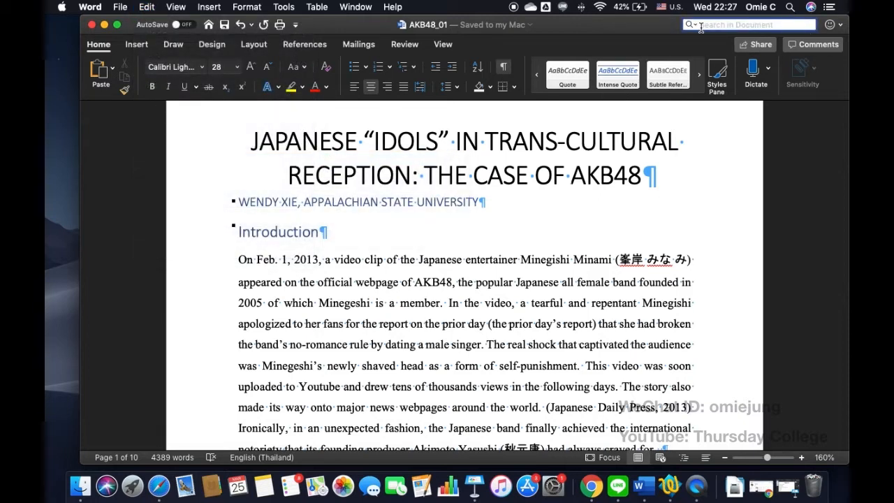
type("AKB")
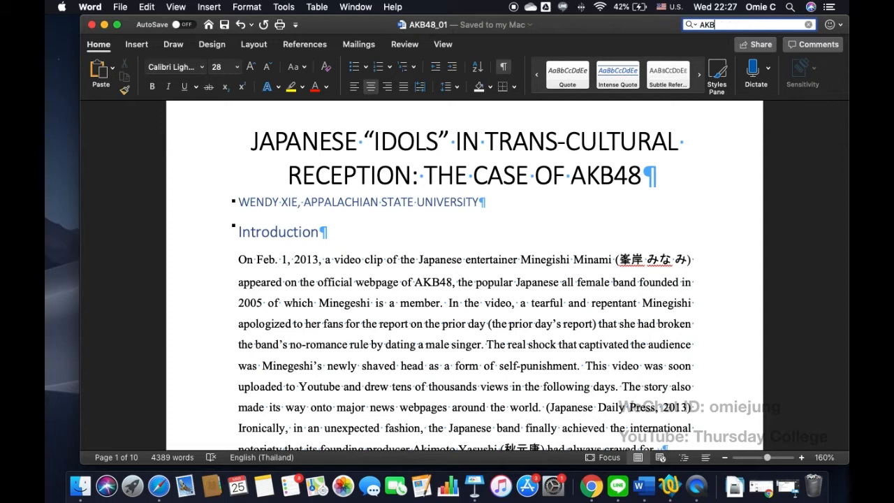
type("48")
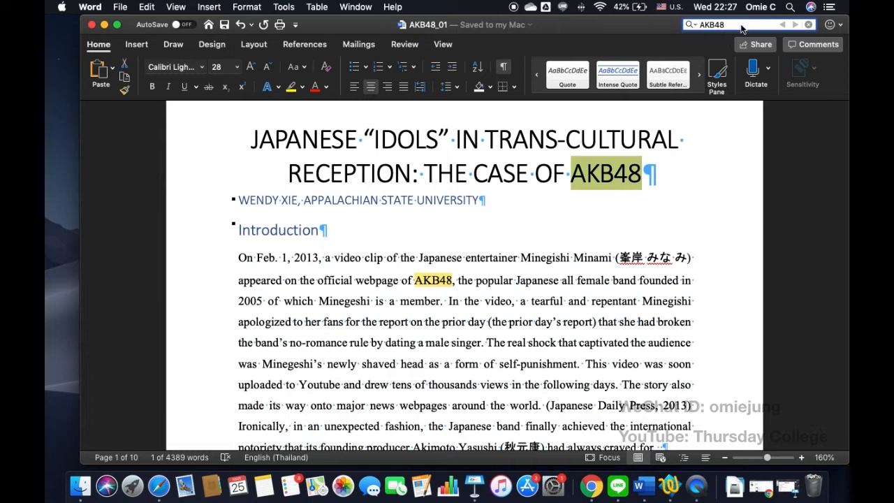
Step: Step forward and backward through the AKB48 matches in the document
key("Return")
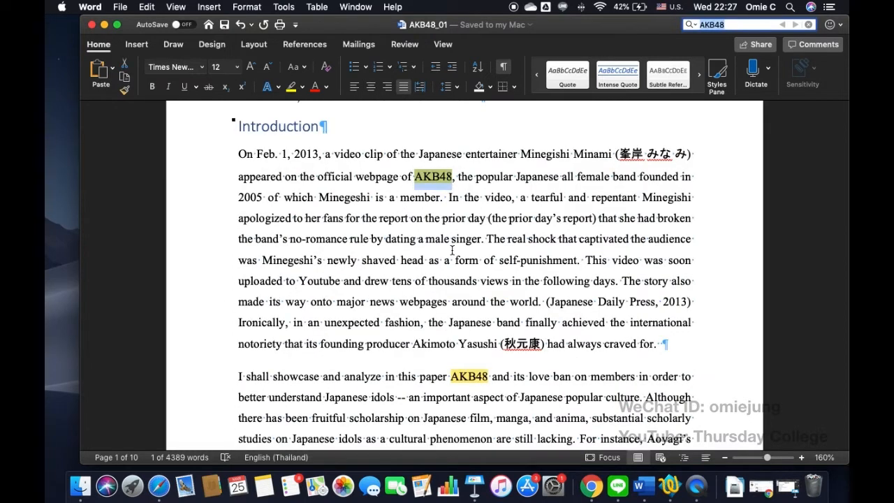
left_click(797, 25)
left_click(797, 26)
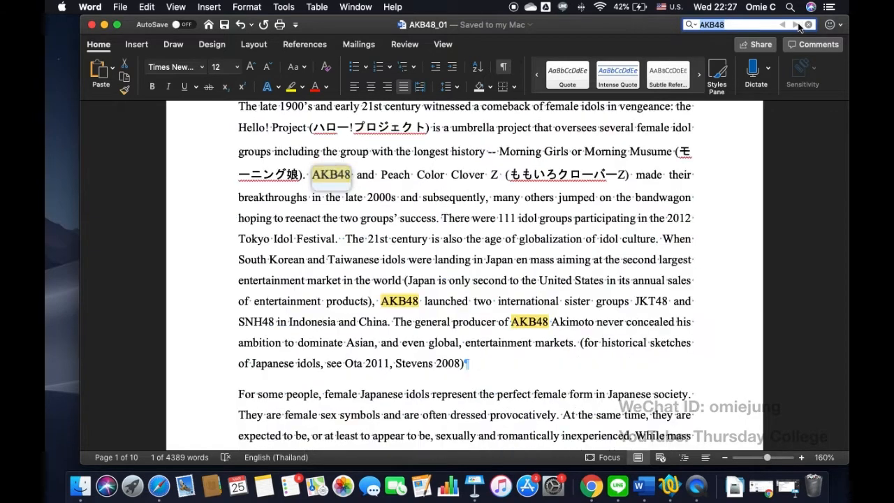
left_click(783, 25)
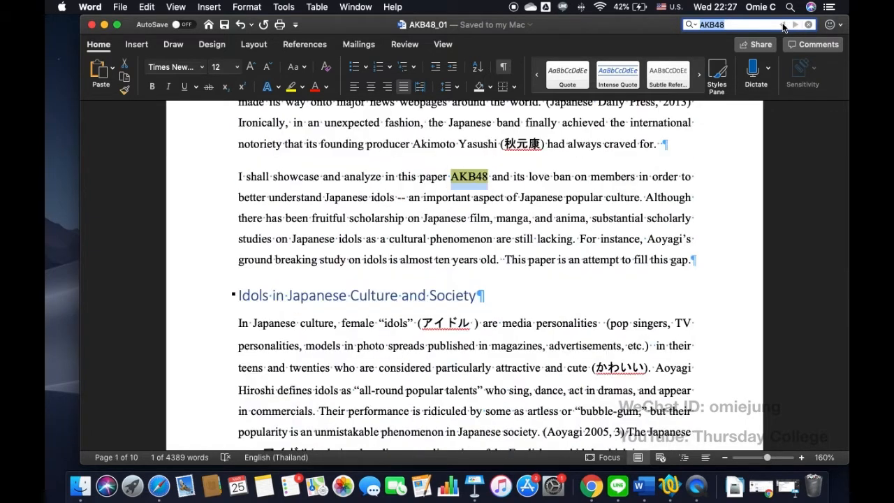
left_click(795, 25)
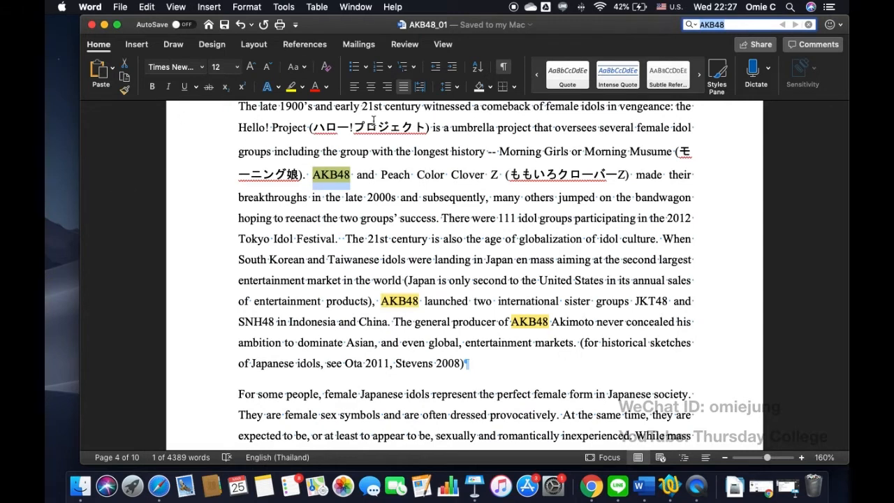
left_click(795, 25)
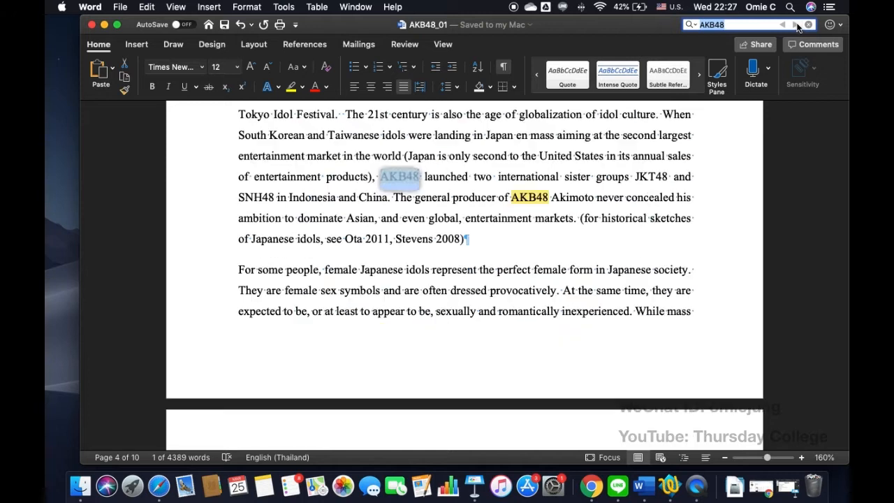
left_click(782, 25)
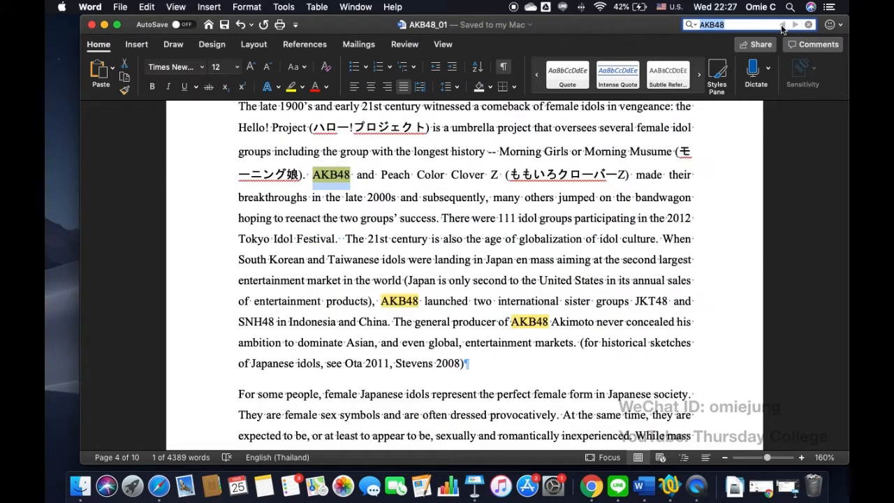
Step: Open Find and Replace and search for AKB48 to list its matches
left_click(147, 7)
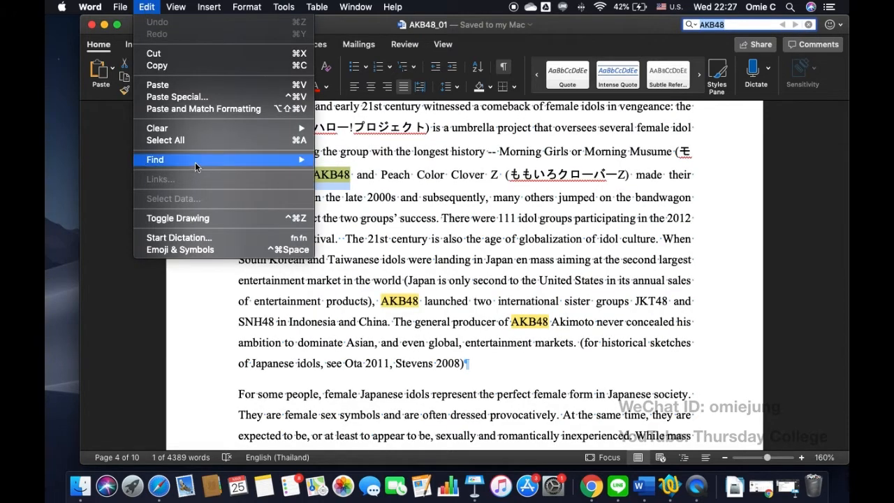
mouse_move(197, 161)
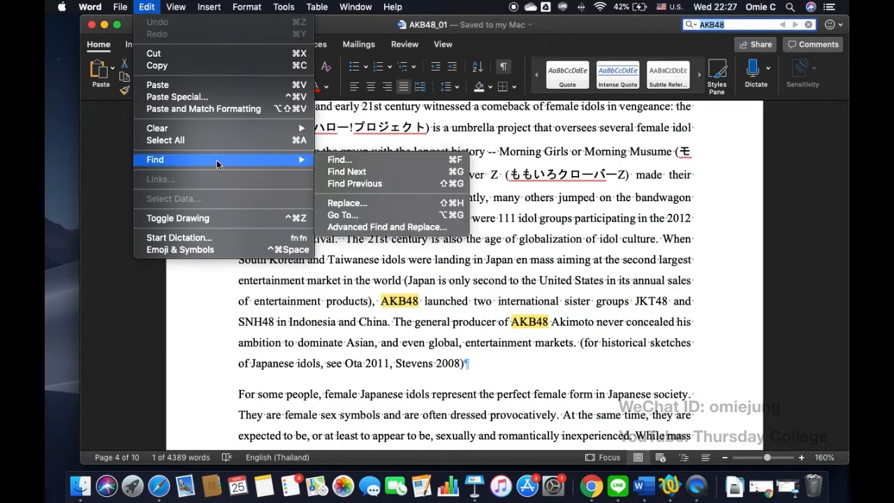
left_click(347, 204)
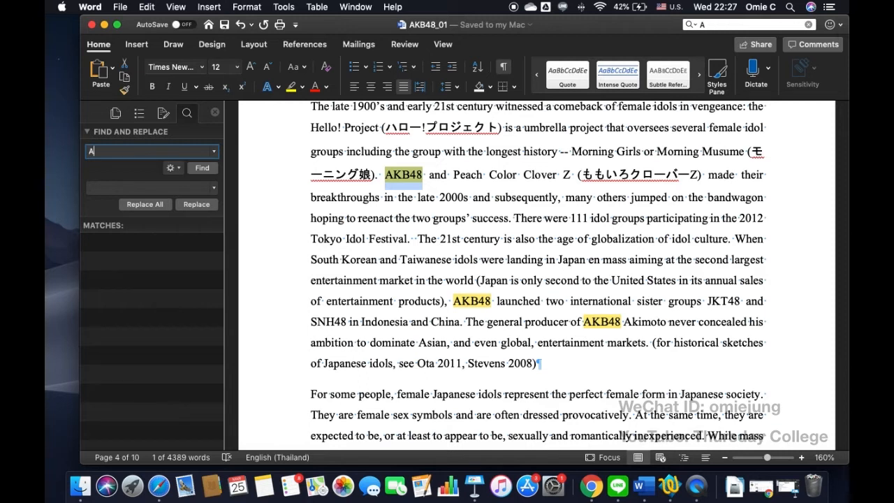
type("AKB48")
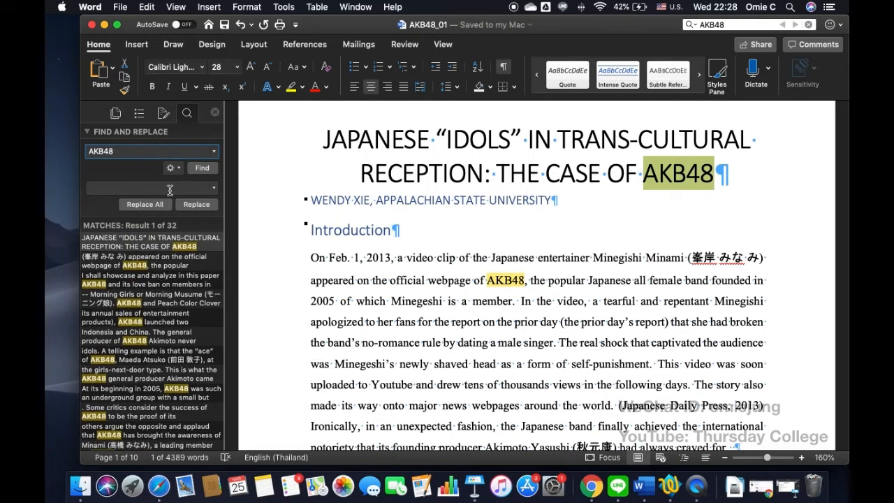
Step: Jump to several listed AKB48 matches, ending at the one in "producer of AKB48 Akimoto never"
left_click(165, 265)
left_click(171, 296)
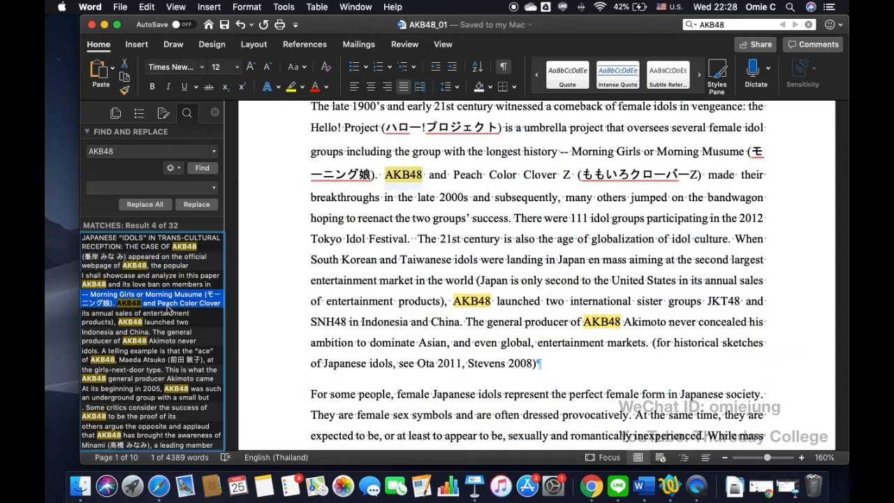
left_click(172, 339)
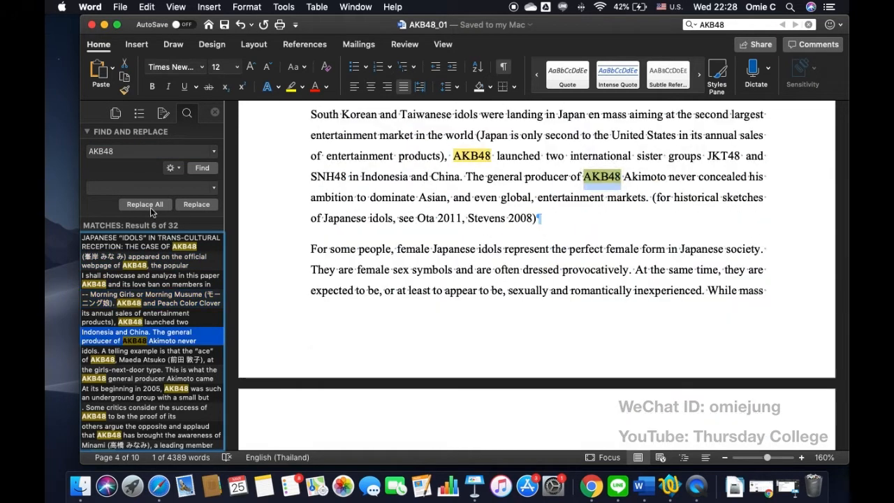
Step: Enter BNK48 as the replacement text for AKB48, and return the cursor to the AKB48 match before Akimoto
left_click(130, 189)
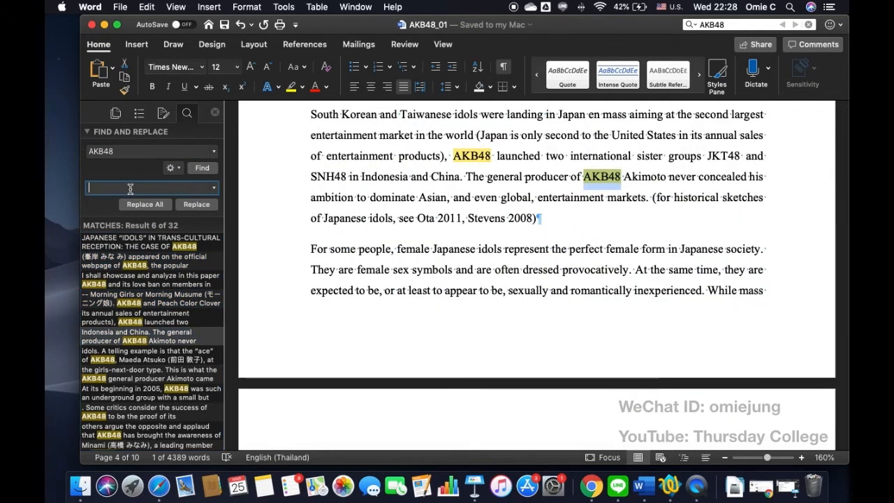
type("BNK48")
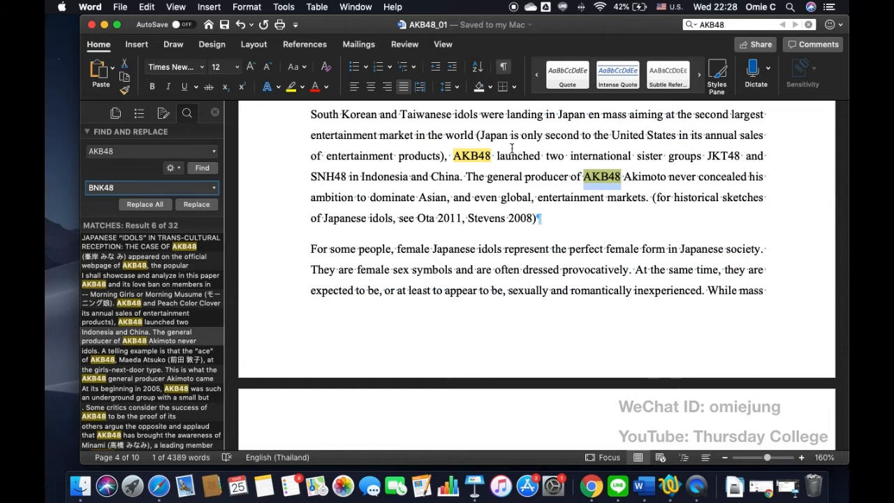
left_click(600, 183)
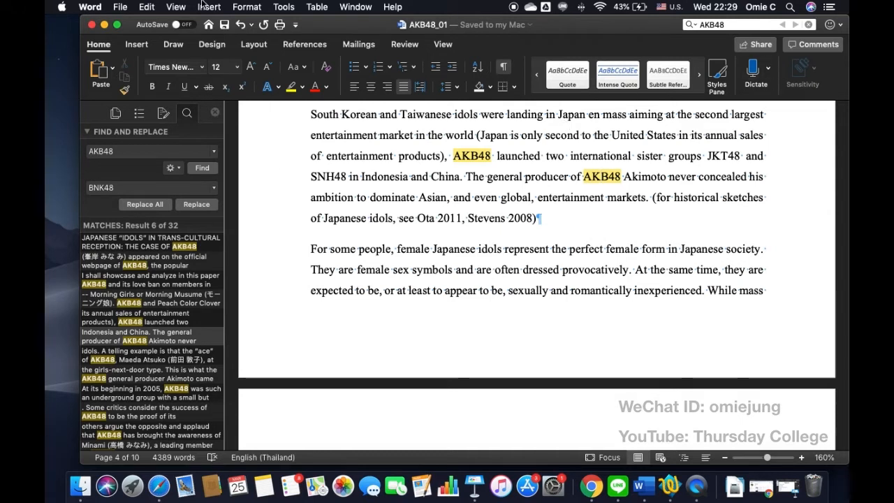
left_click(147, 7)
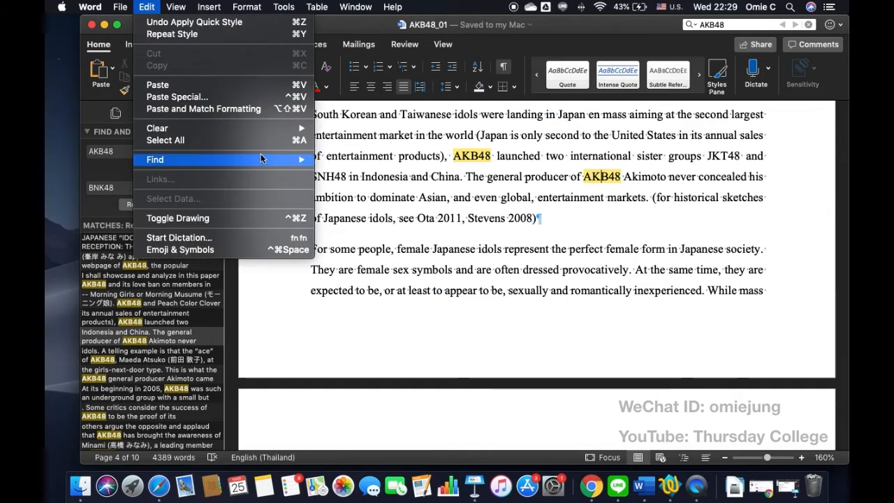
mouse_move(261, 159)
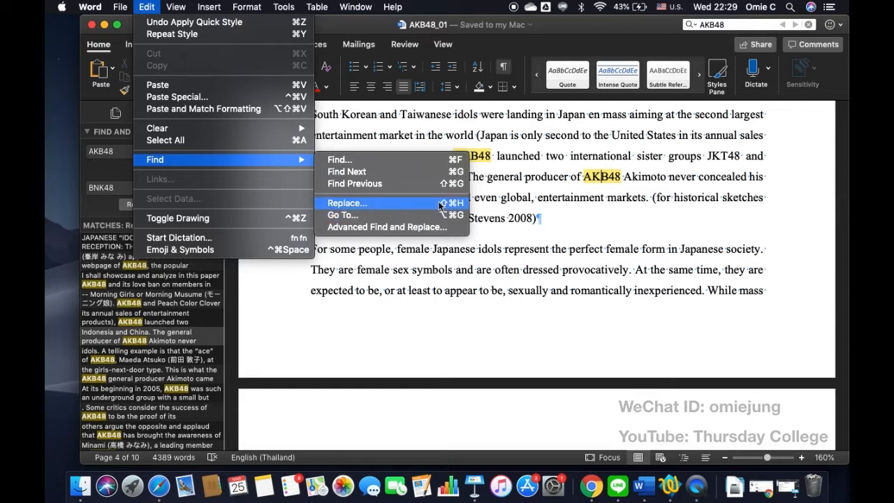
left_click(454, 253)
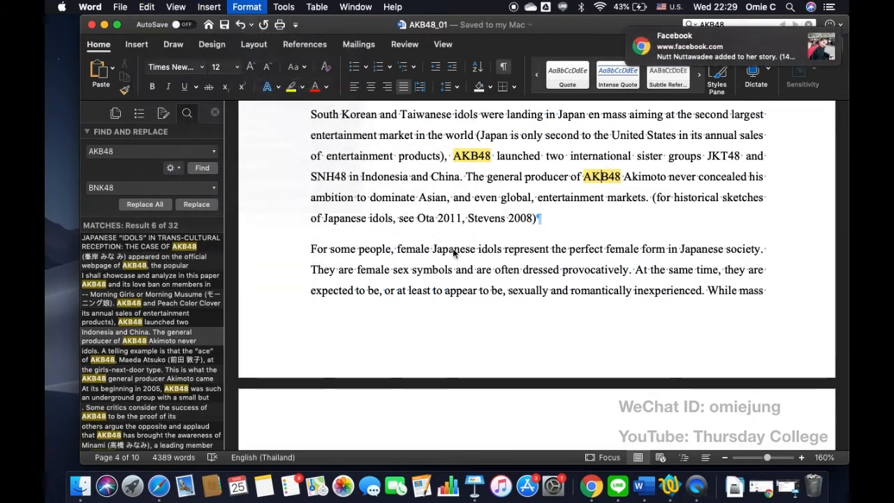
Step: Switch to Keynote to check the Topics (1) slide, and return to the AKB48_01 document in Word
left_click(474, 485)
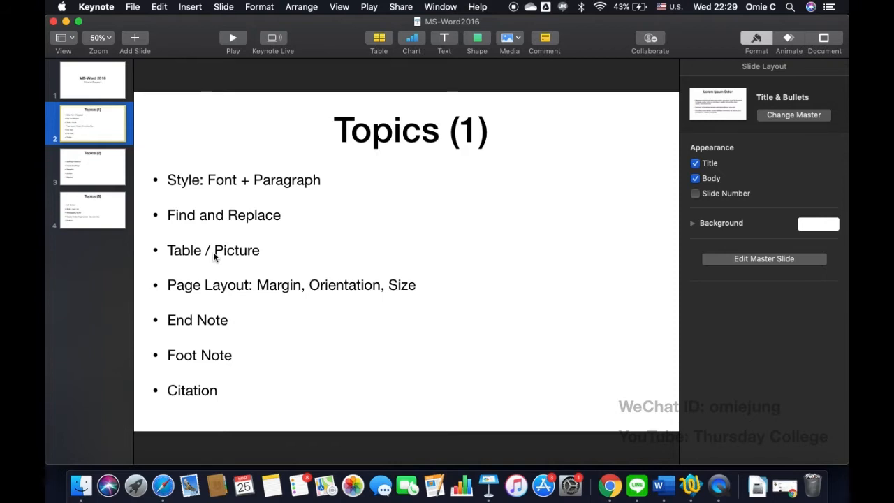
left_click(672, 498)
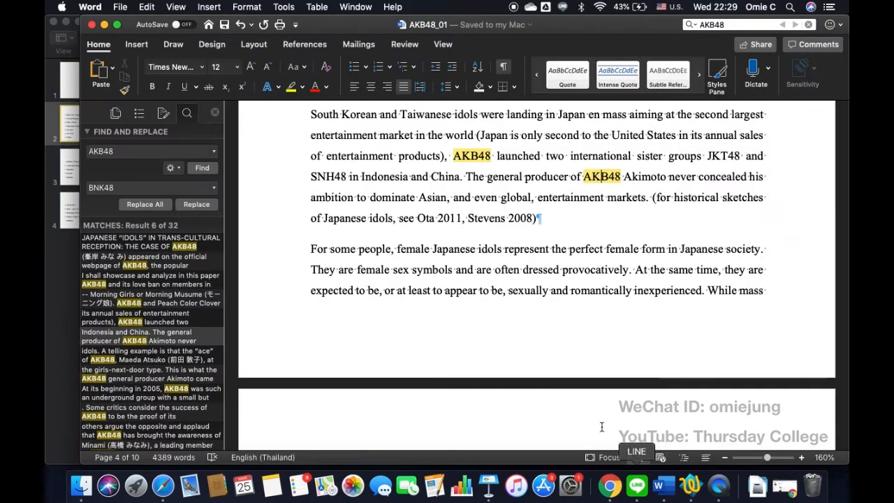
Step: Close the Find and Replace pane and go to the section headed The Concept of AKB48
left_click(216, 113)
scroll(372, 302, "down", 10)
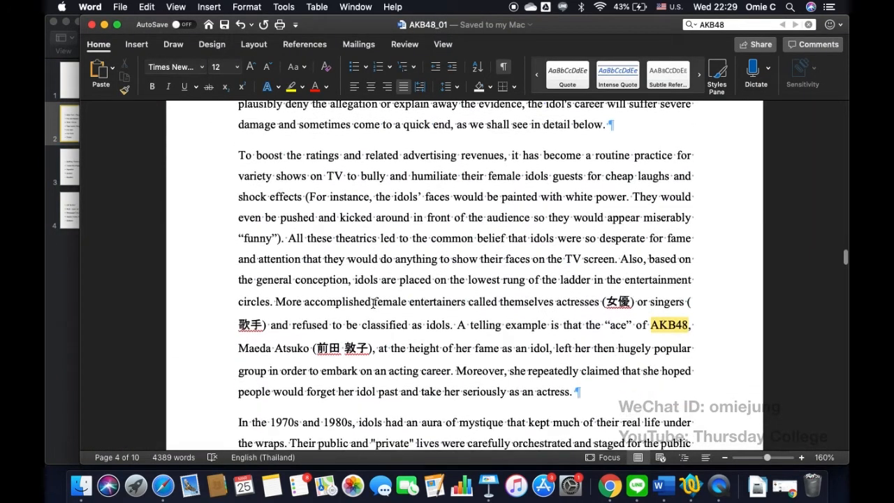
scroll(374, 303, "down", 15)
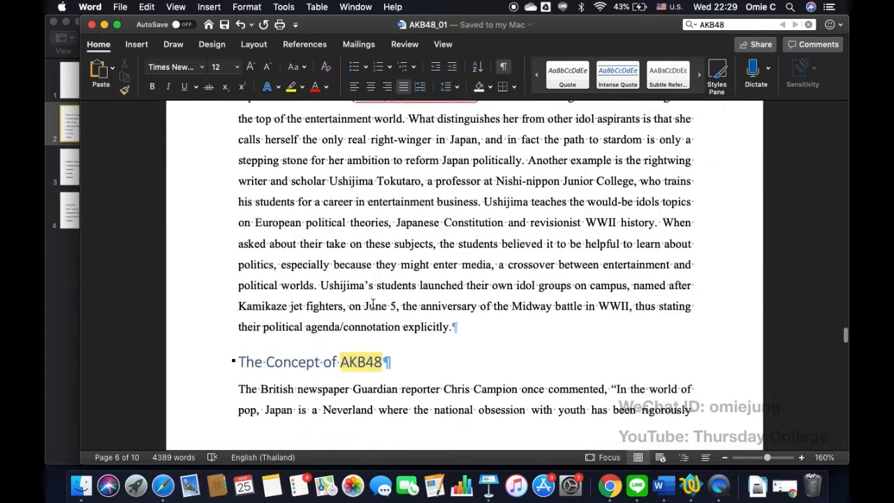
Step: Go to the AKB48 Singles list at the end of the document and select its heading line and three entries
scroll(372, 304, "down", 15)
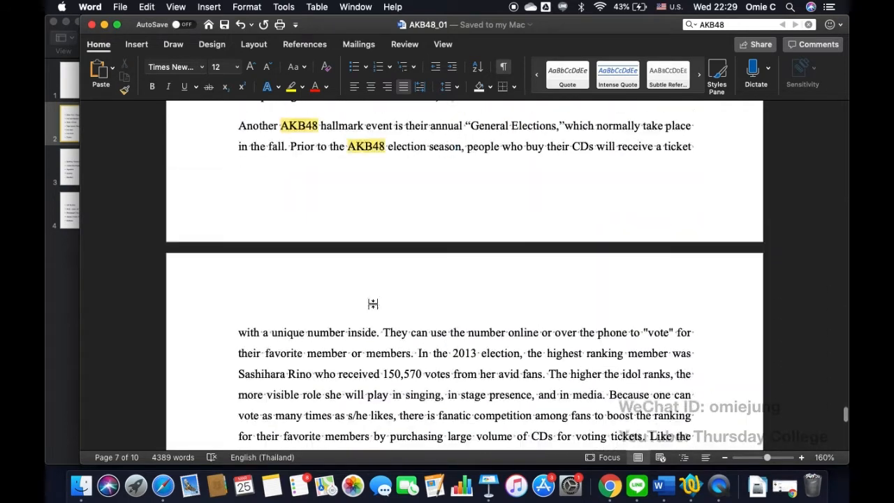
scroll(373, 304, "down", 20)
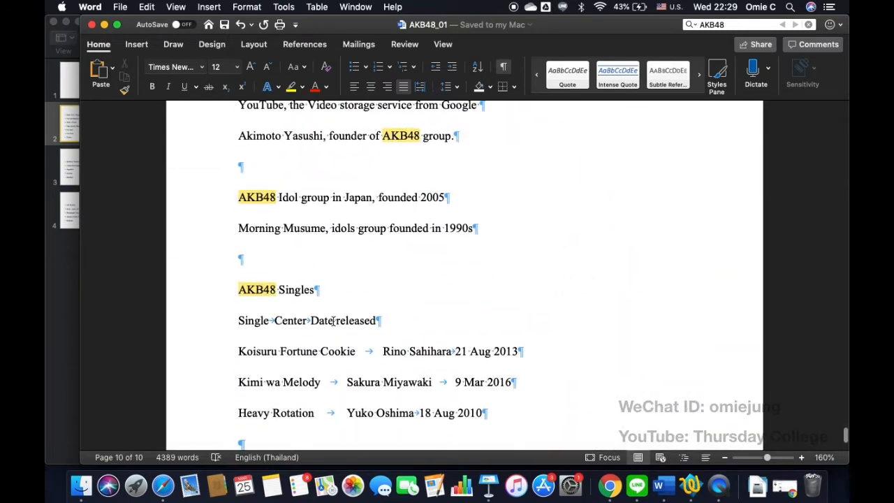
scroll(333, 320, "down", 2)
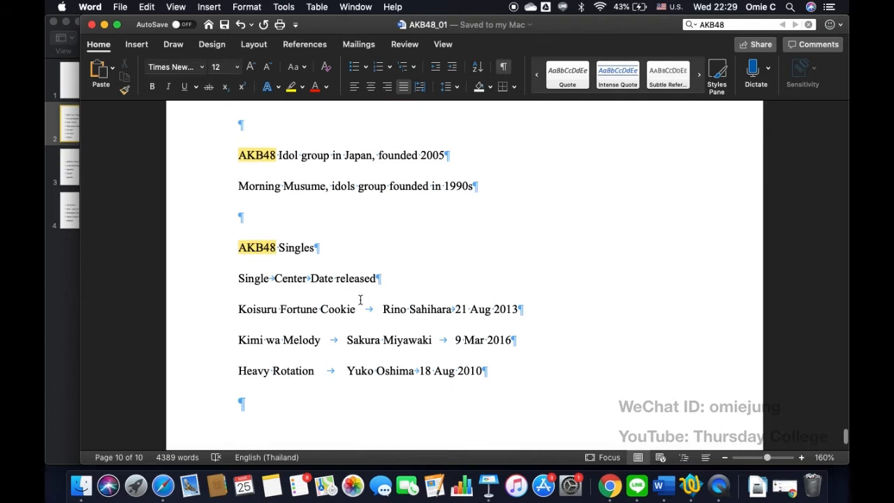
scroll(361, 300, "down", 3)
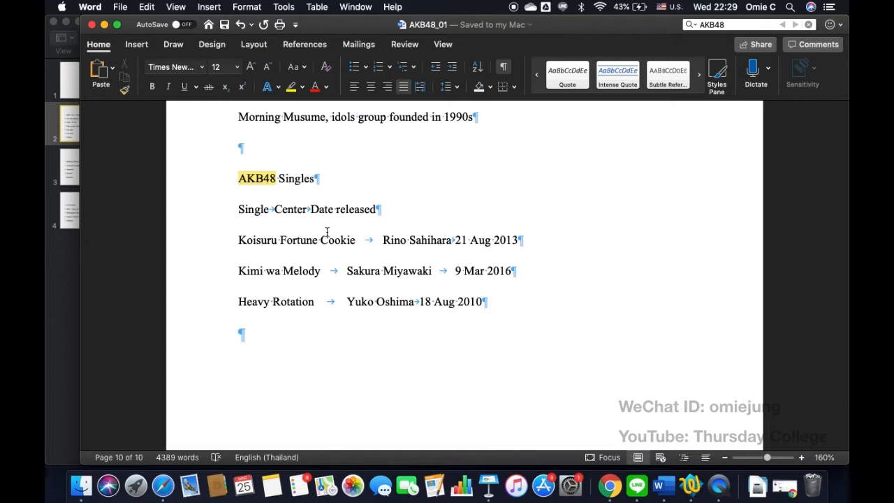
scroll(327, 232, "up", 3)
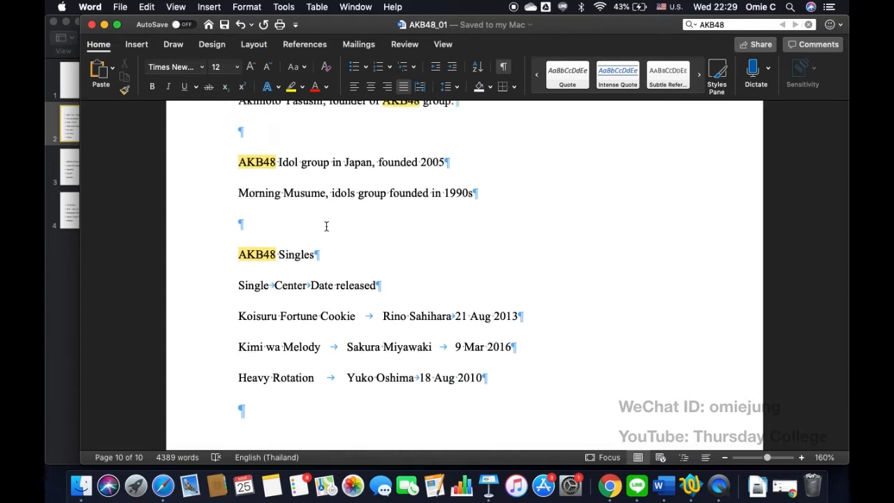
scroll(335, 262, "down", 4)
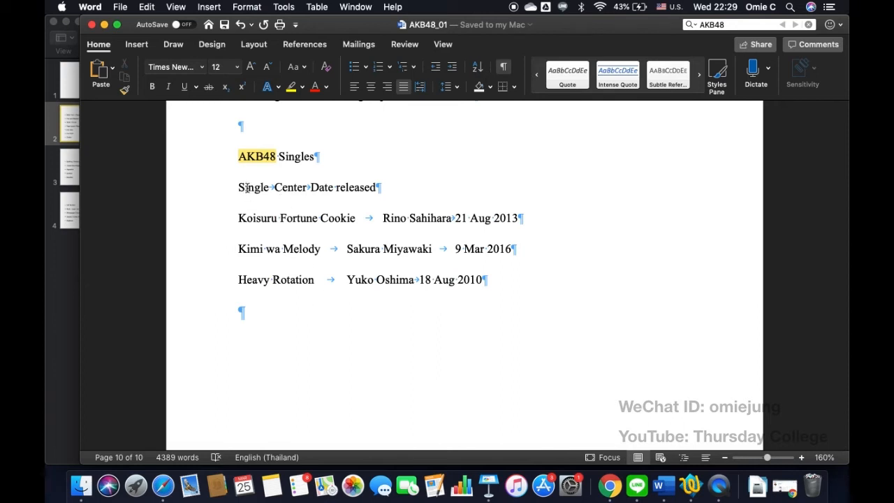
left_click_drag(240, 187, 495, 274)
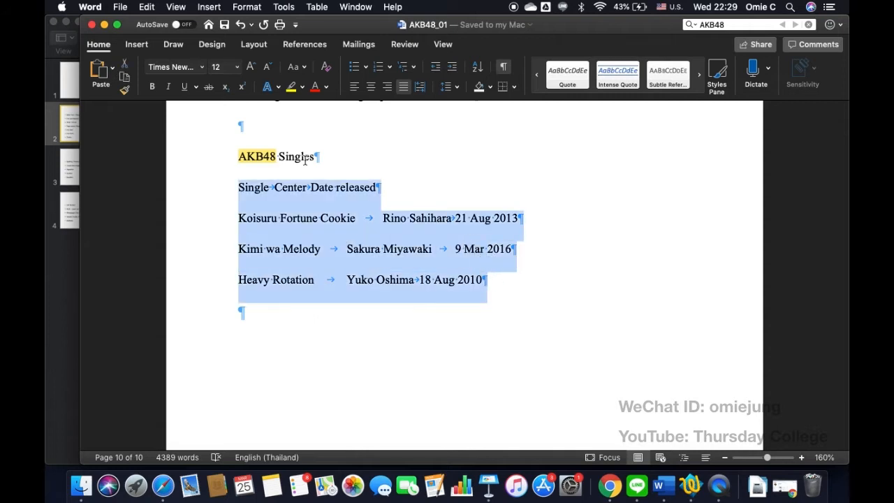
Step: Go over the AKB48 Singles list by highlighting the labels Single, Center and Date released, and each of the three entries
left_click(284, 219)
double_click(256, 188)
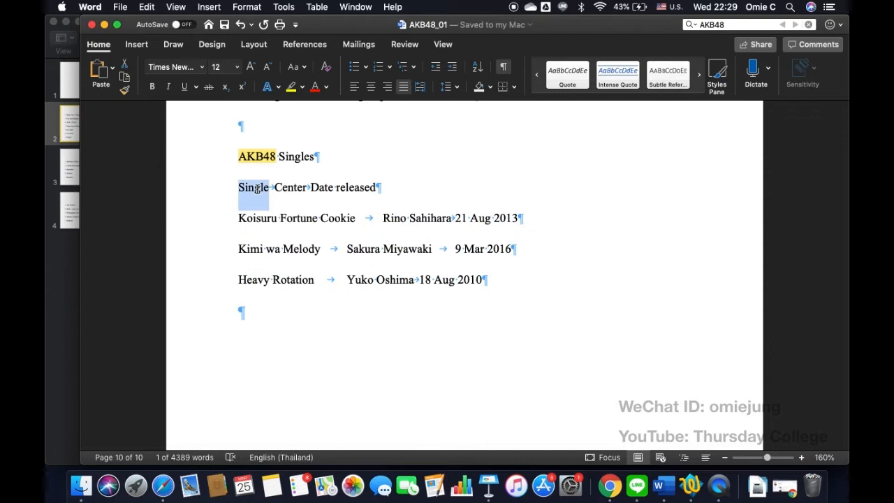
double_click(297, 189)
left_click_drag(314, 187, 370, 190)
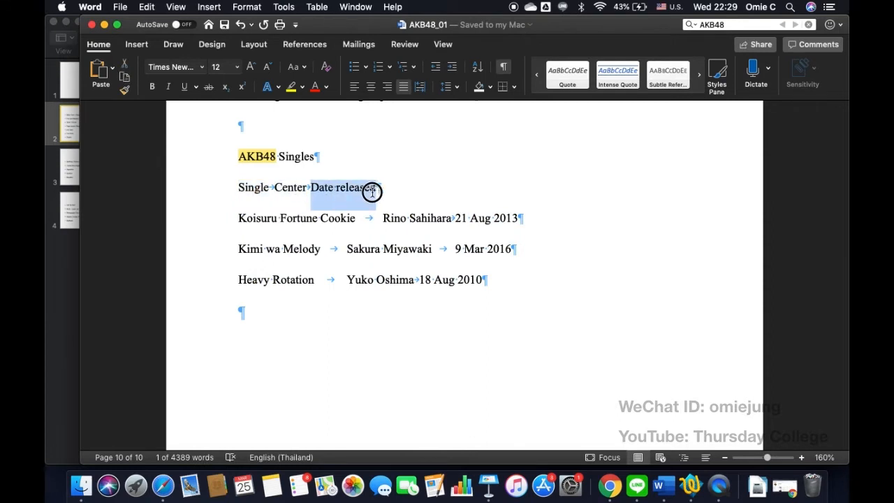
double_click(264, 186)
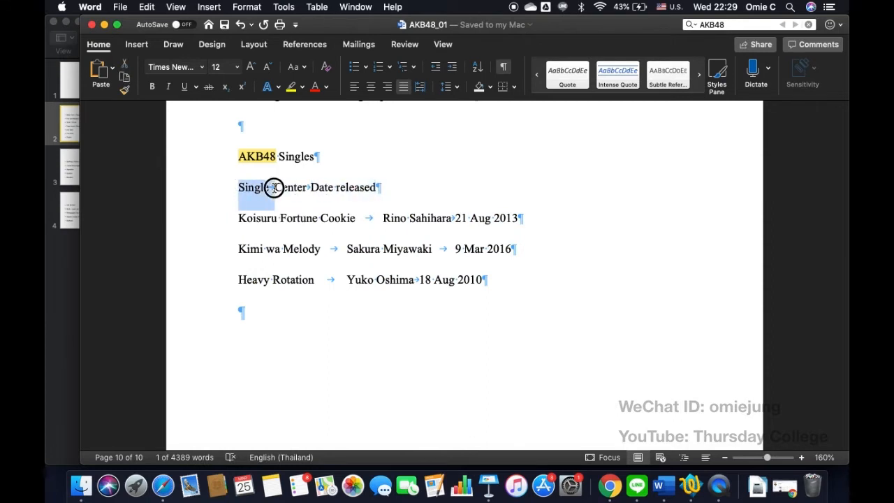
triple_click(262, 218)
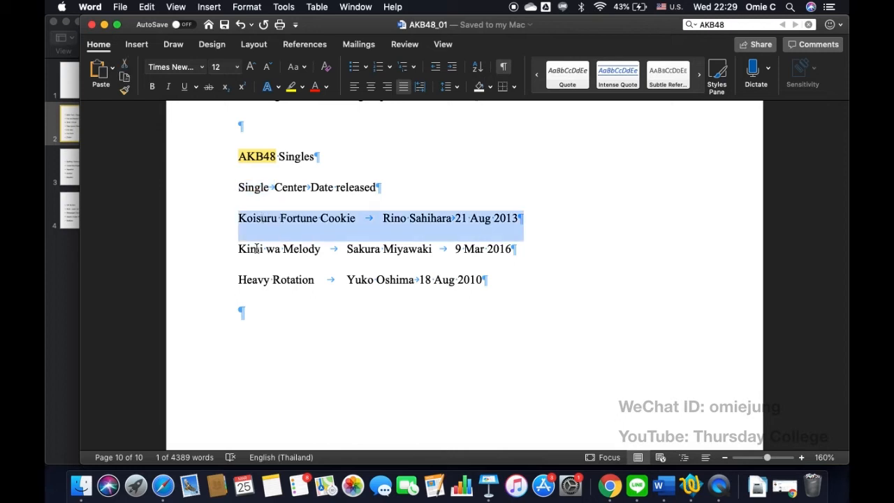
triple_click(257, 248)
left_click_drag(254, 276, 256, 295)
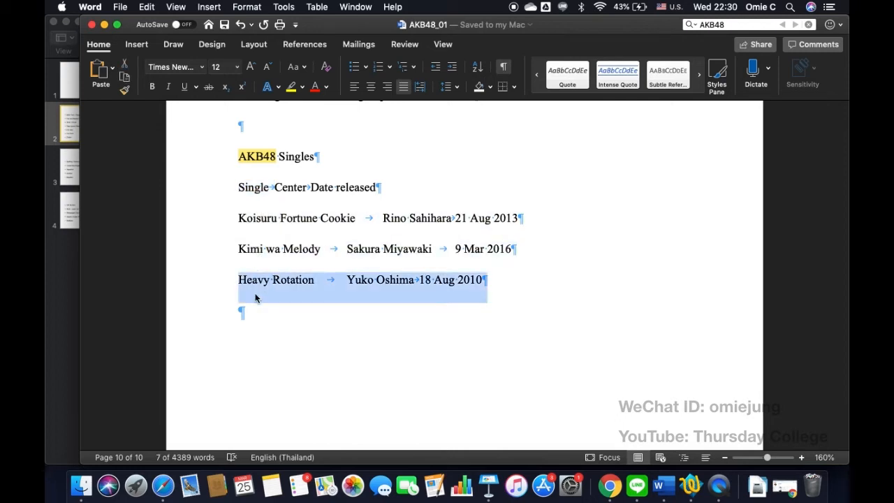
Step: Insert a table with 3 columns and 4 rows in the empty paragraph below the AKB48 Singles list
left_click(255, 309)
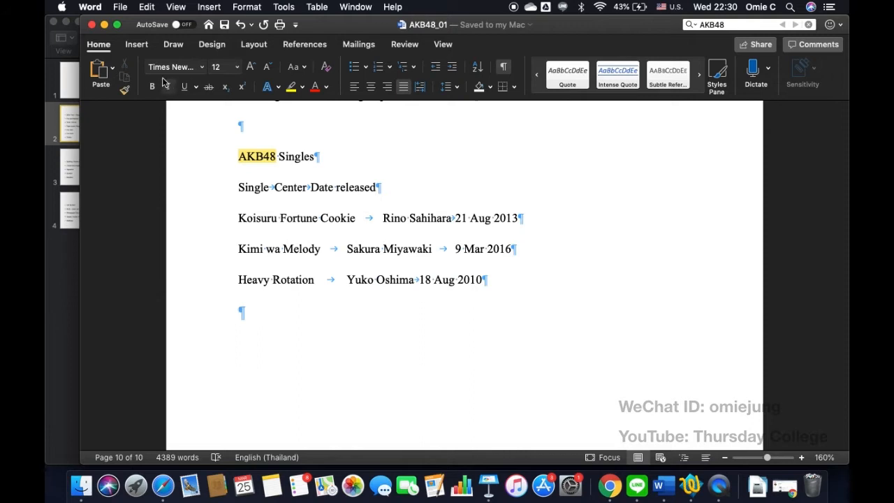
left_click(138, 46)
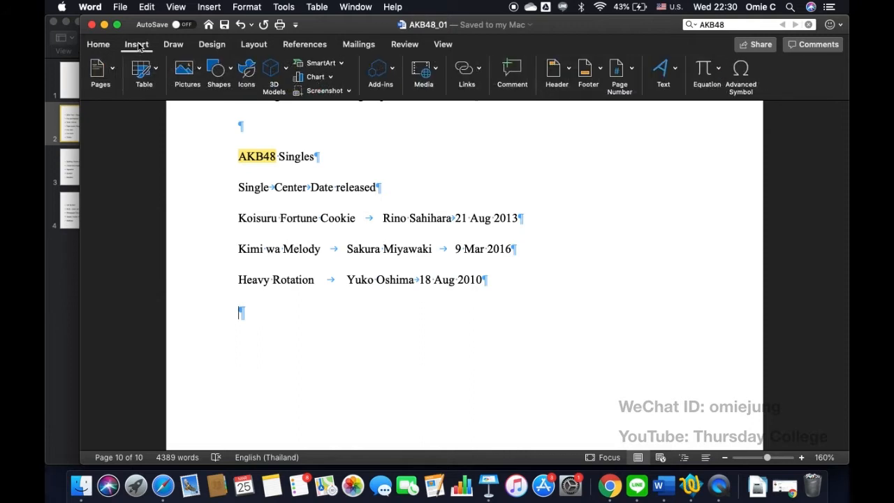
left_click(156, 70)
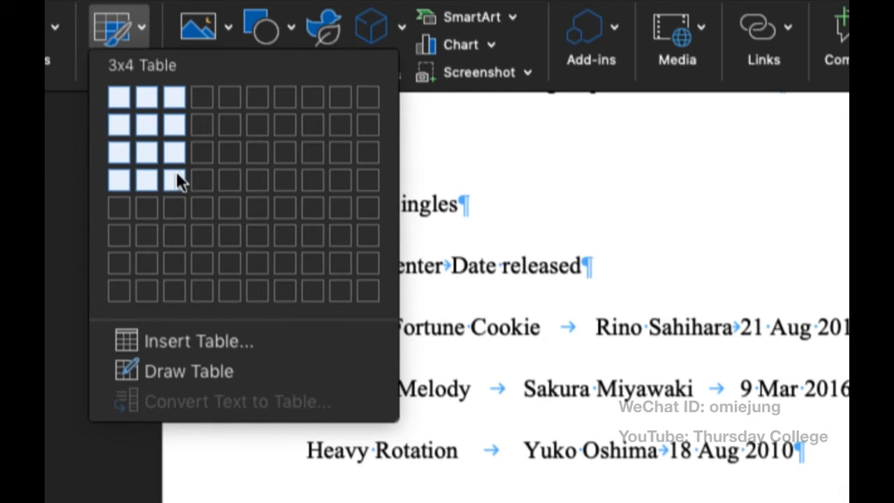
left_click(176, 176)
scroll(371, 301, "down", 5)
scroll(371, 301, "up", 3)
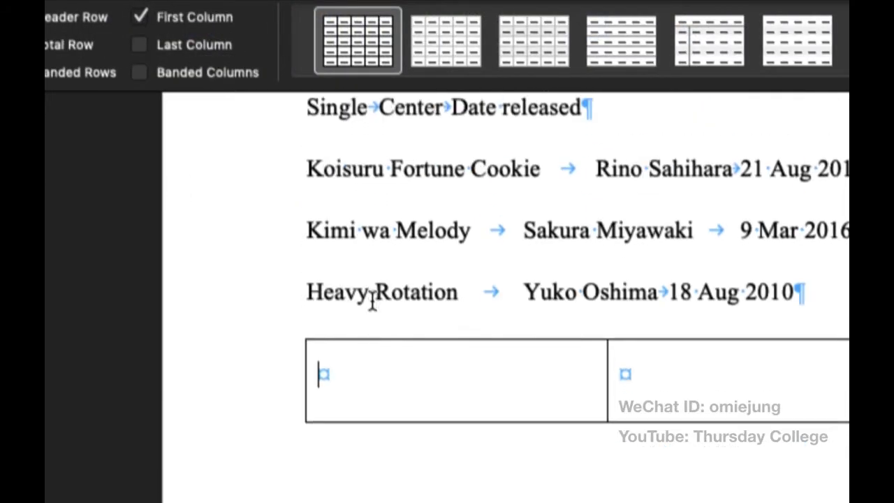
scroll(371, 301, "down", 9)
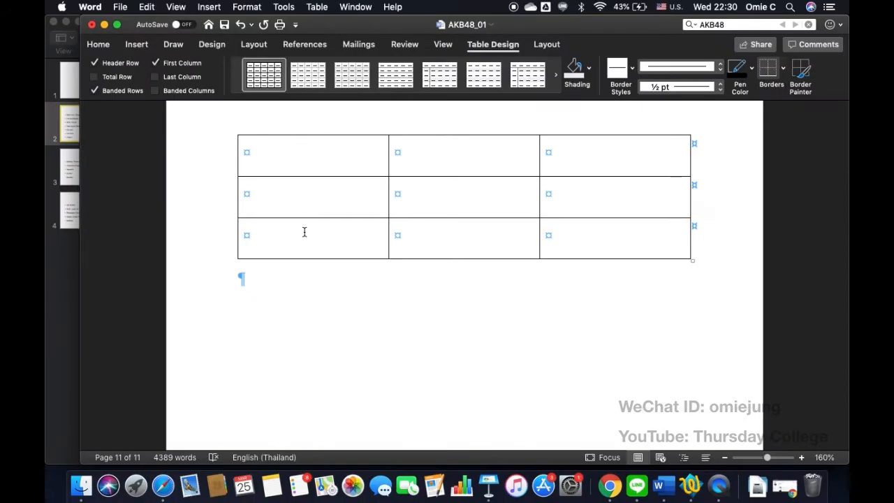
scroll(441, 354, "up", 5)
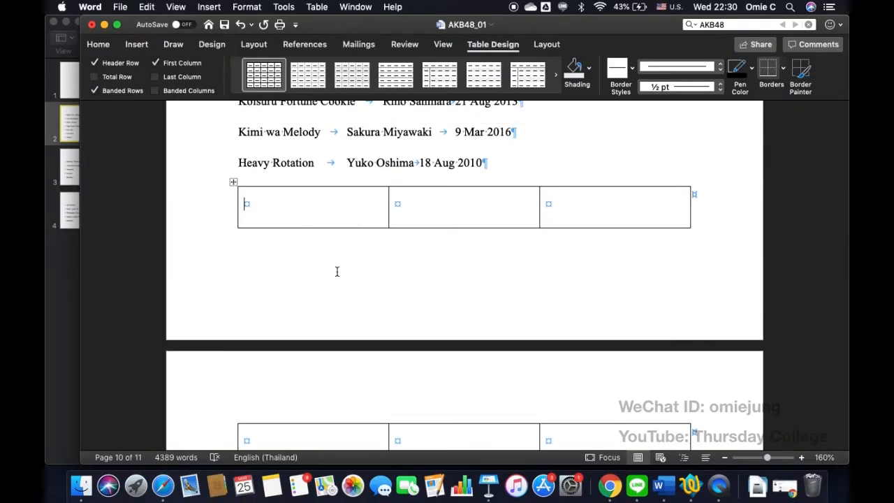
scroll(337, 271, "down", 3)
key("super+z")
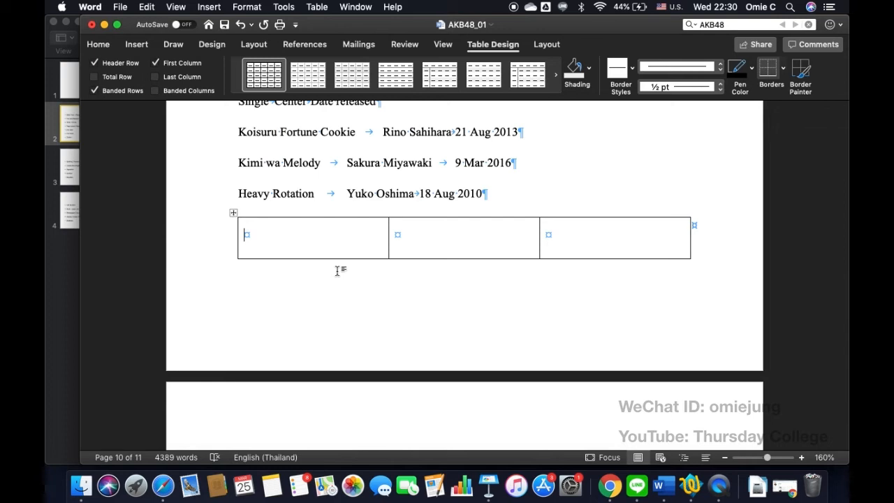
scroll(337, 271, "up", 2)
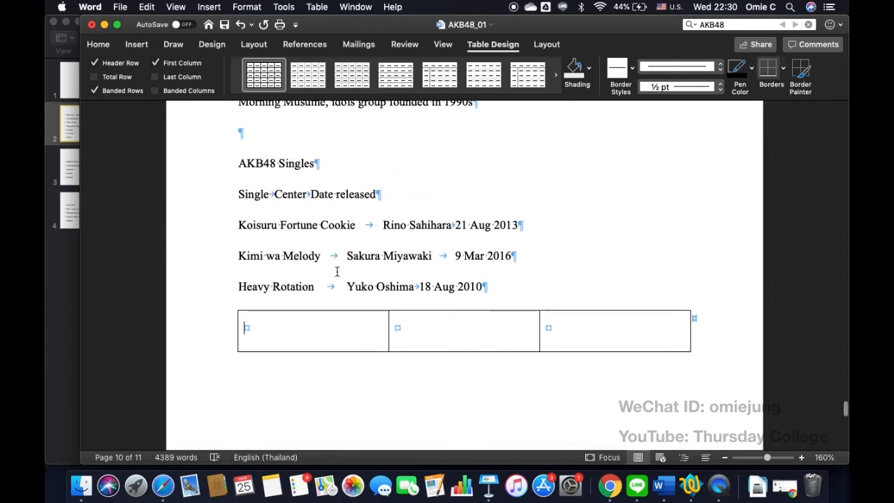
Step: Copy the labels Single, Center and Date released from the list into the three cells of the table's first row
double_click(255, 193)
key("super+c")
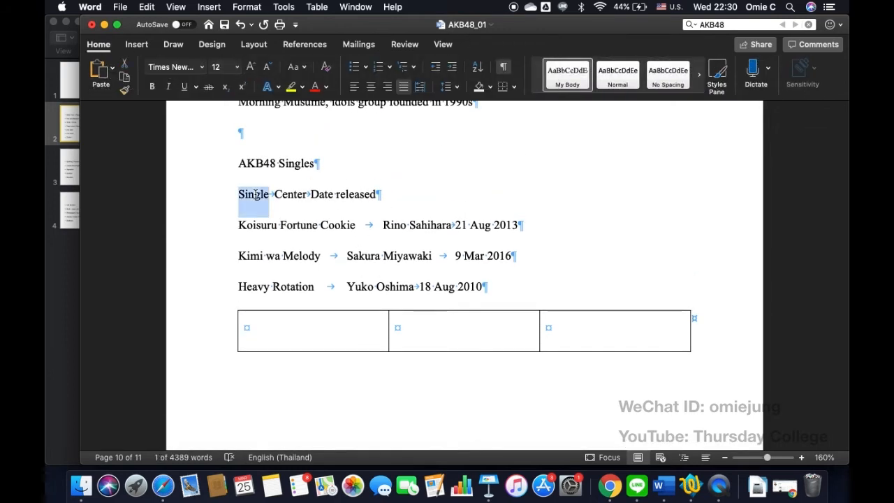
left_click(313, 335)
key("super+v")
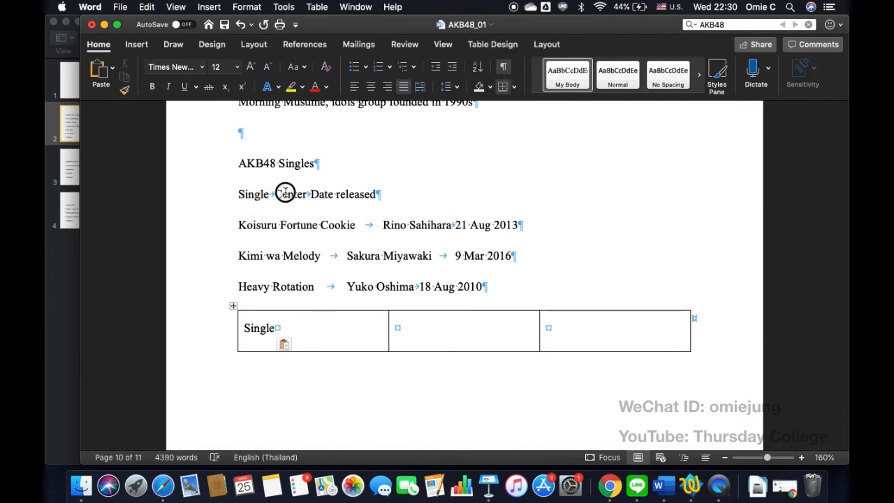
double_click(284, 194)
key("super+c")
left_click(455, 327)
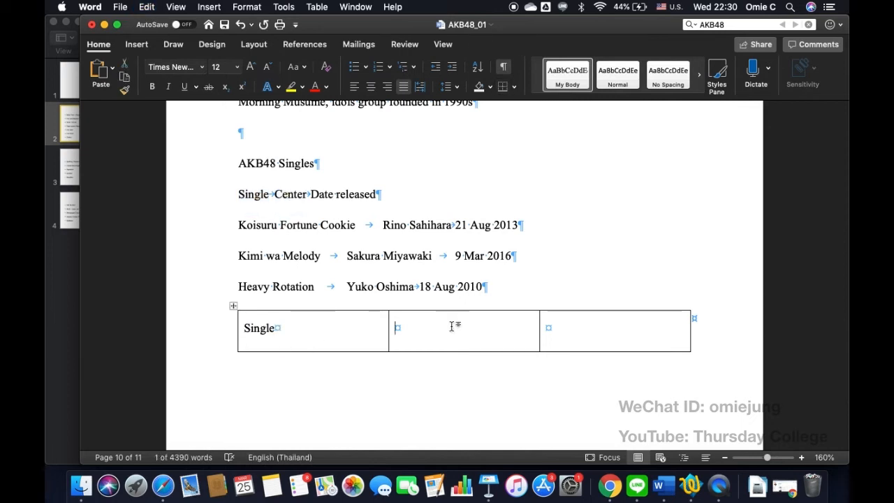
key("super+v")
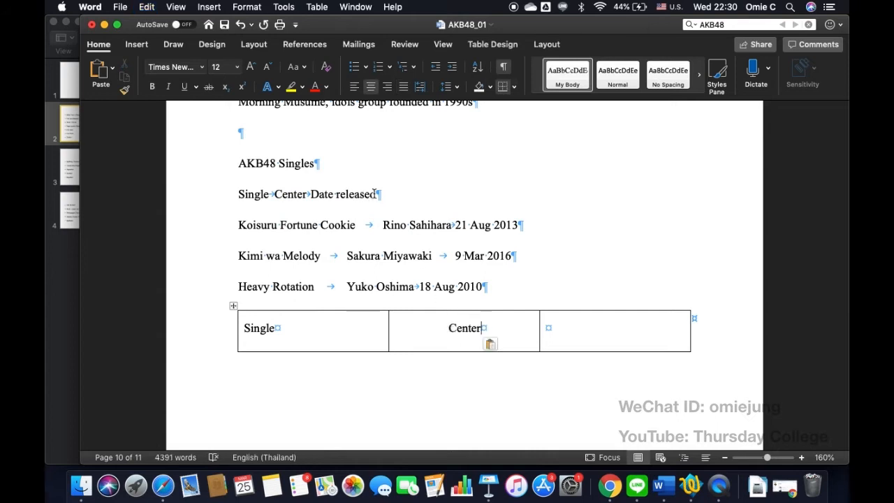
left_click_drag(377, 194, 310, 195)
key("super+c")
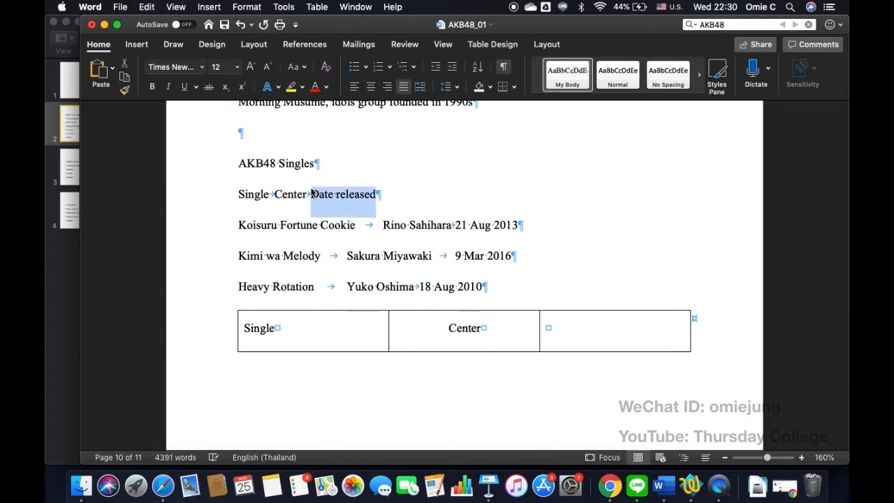
left_click(591, 332)
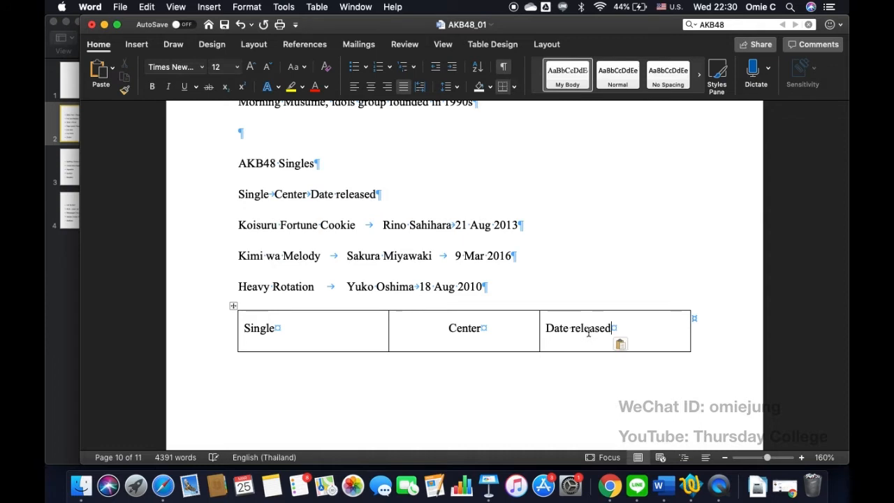
key("super+v")
Step: Copy the title Koisuru Fortune Cookie from the list into the first cell of the table's second row
scroll(389, 264, "down", 1)
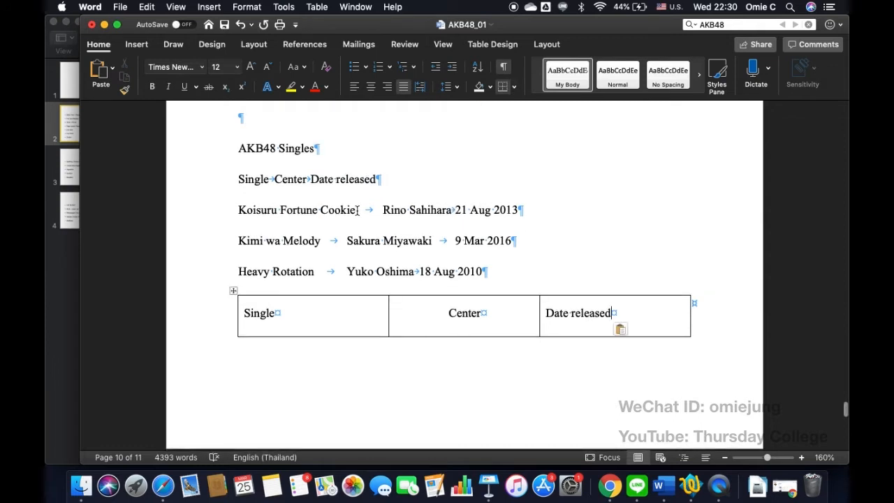
left_click_drag(356, 209, 243, 209)
key("super+c")
scroll(244, 210, "down", 6)
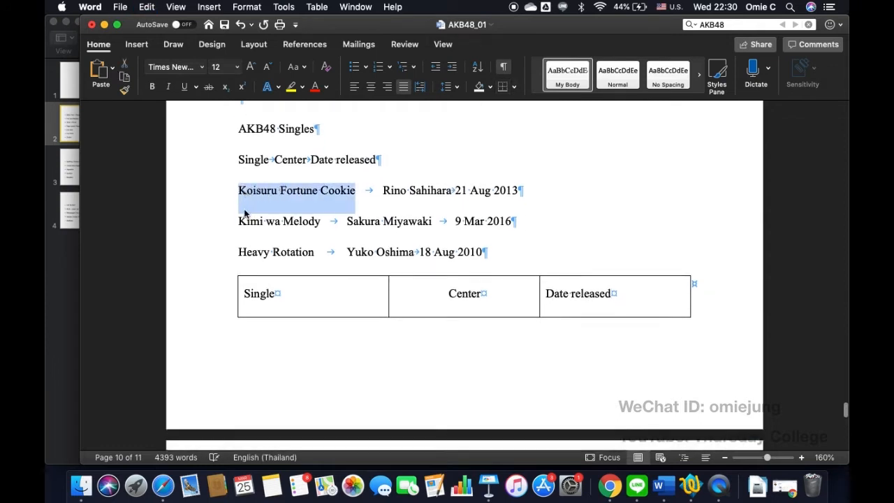
left_click(274, 350)
key("super+v")
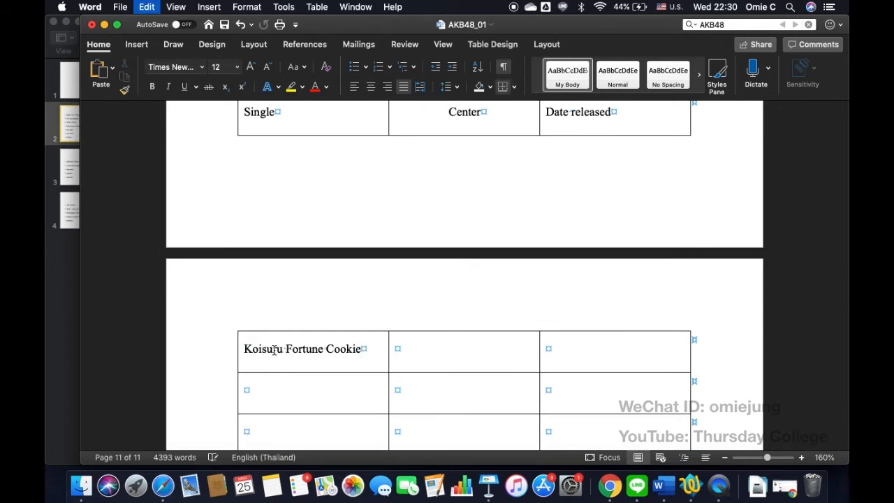
Step: Copy Rino Sahihara from the list into the Center column cell beside Koisuru Fortune Cookie
scroll(274, 350, "up", 5)
scroll(274, 350, "up", 2)
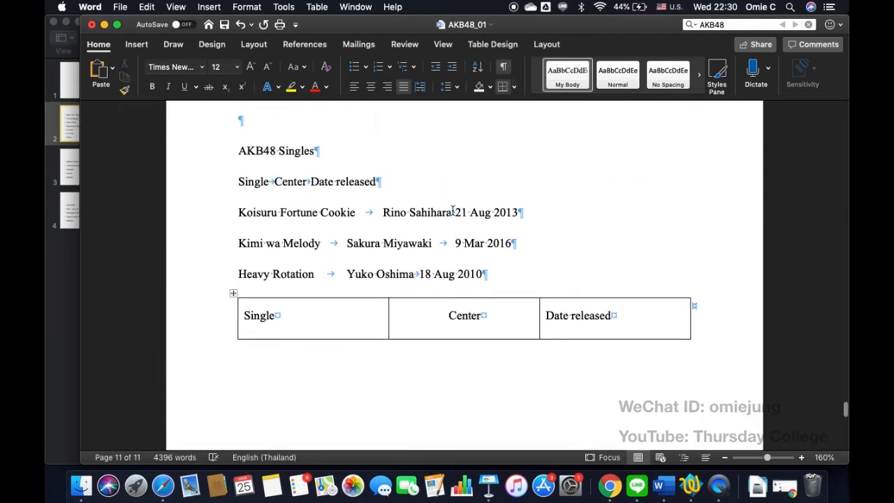
left_click_drag(453, 211, 384, 212)
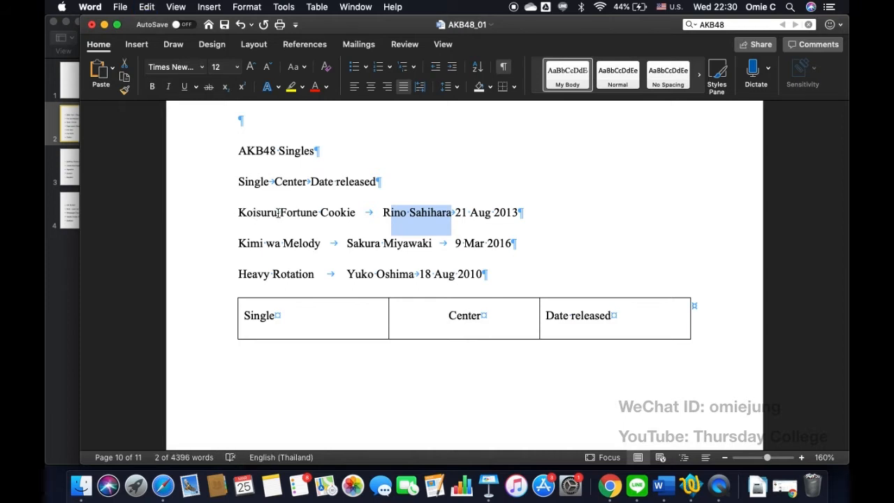
scroll(385, 266, "down", 7)
scroll(385, 266, "up", 5)
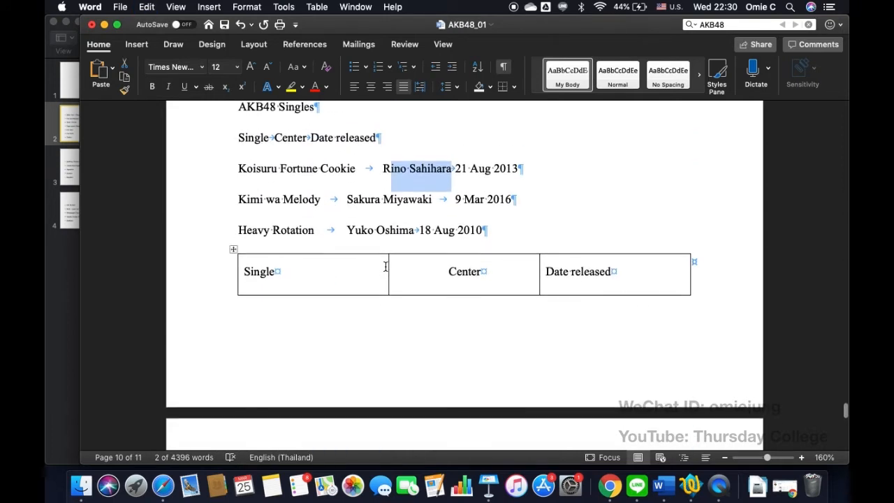
left_click(452, 174)
left_click_drag(451, 174, 381, 173)
key("super+c")
scroll(380, 172, "down", 5)
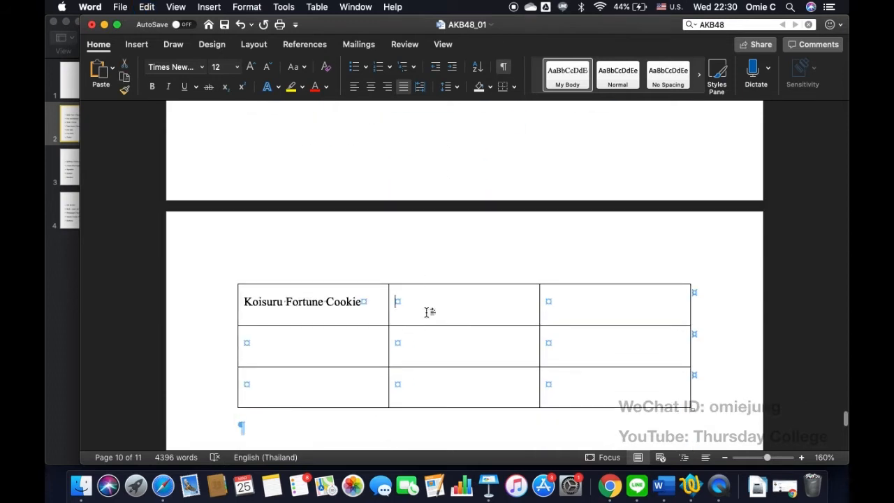
key("super+v")
Step: Copy the date 21 Aug 2013 from the list into the Date released cell of the Koisuru Fortune Cookie row
scroll(424, 311, "up", 10)
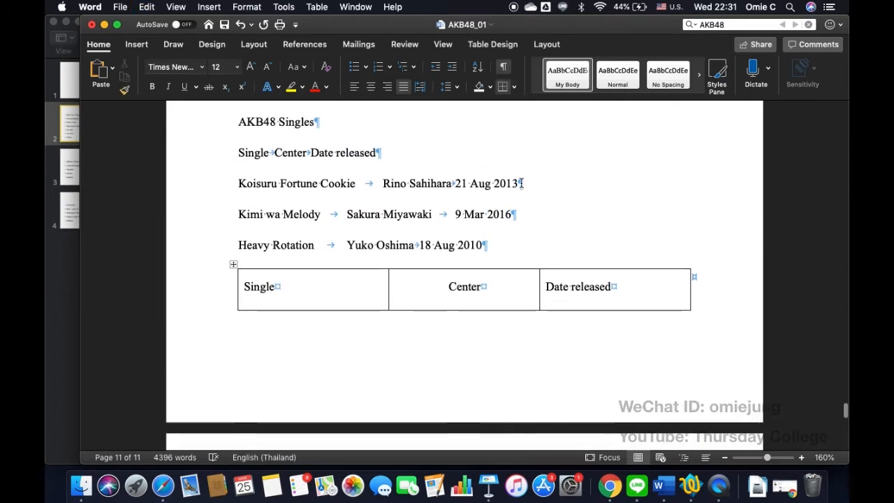
left_click_drag(521, 183, 456, 183)
key("super+c")
scroll(456, 185, "down", 5)
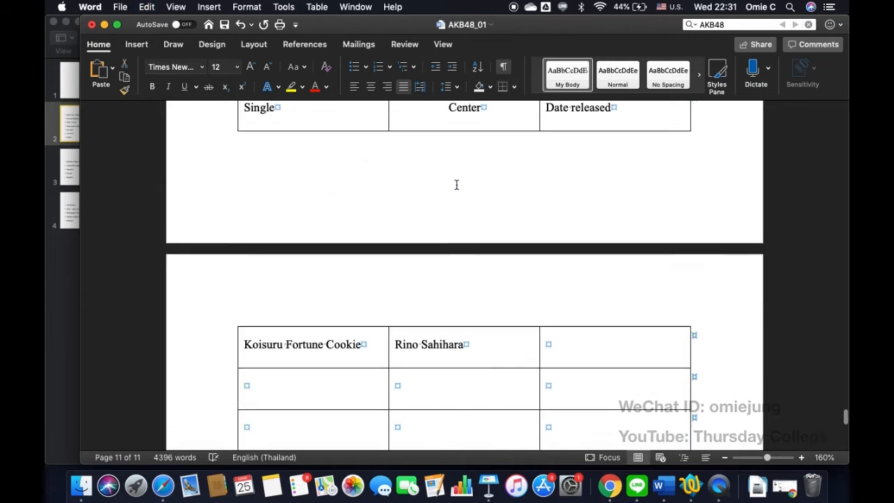
left_click(587, 322)
key("super+v")
Step: Copy the title Kimi wa Melody from the list into the first cell of the table's third row
scroll(584, 321, "up", 10)
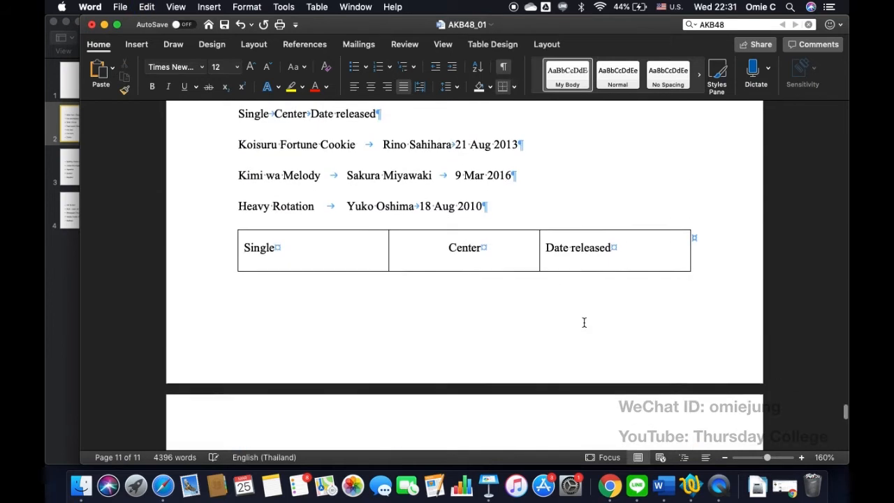
left_click_drag(323, 189, 238, 187)
key("super+c")
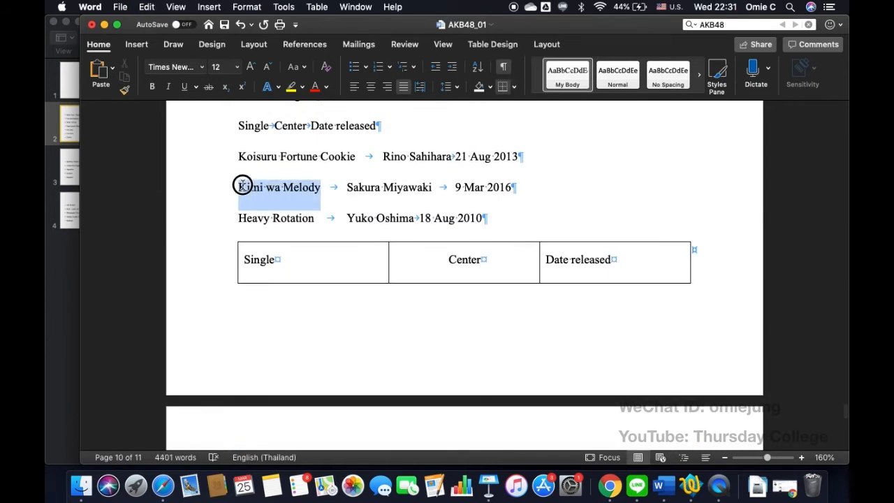
scroll(289, 240, "down", 5)
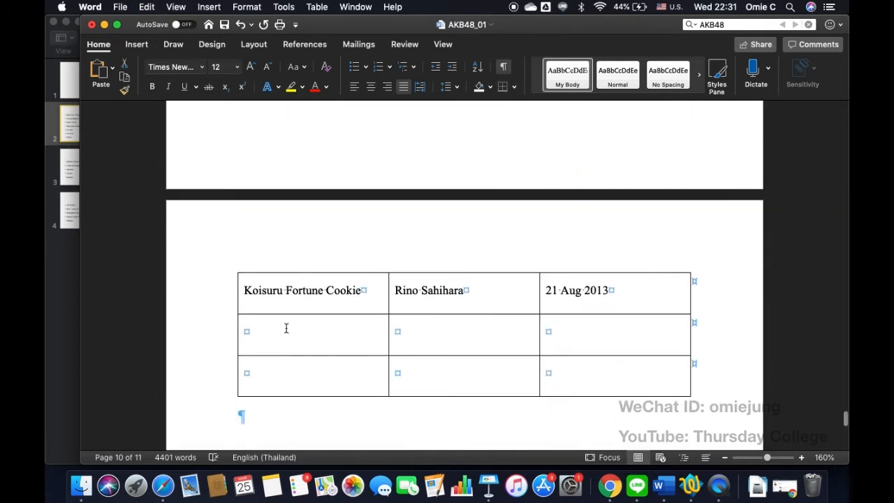
left_click(282, 337)
key("super+v")
Step: Copy Sakura Miyawaki from the list into the Center column cell beside Kimi wa Melody
scroll(282, 335, "up", 5)
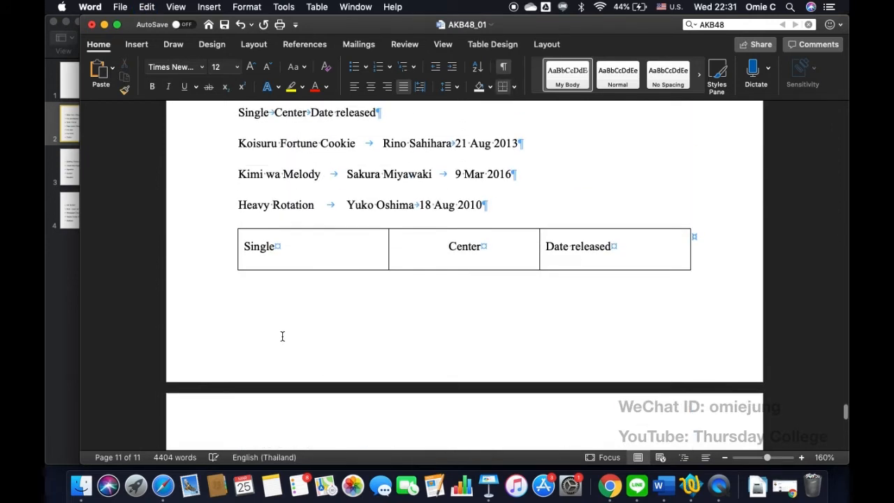
left_click_drag(436, 191, 352, 189)
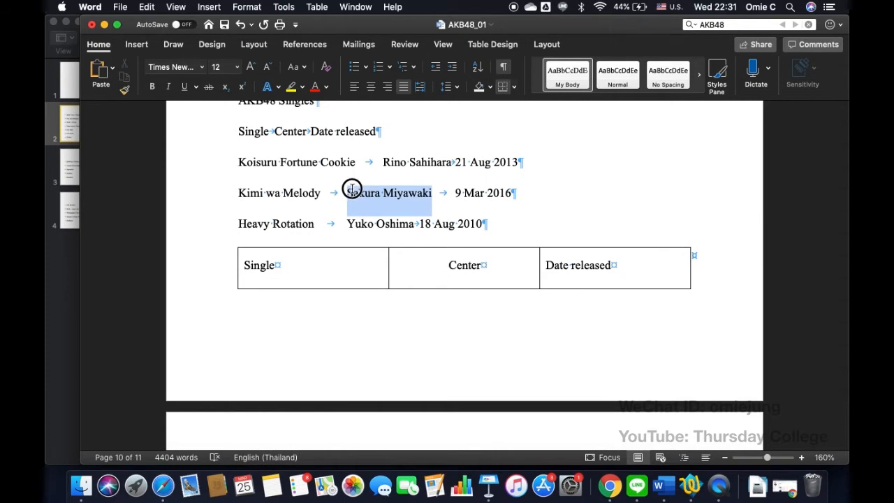
key("super+c")
scroll(401, 243, "down", 5)
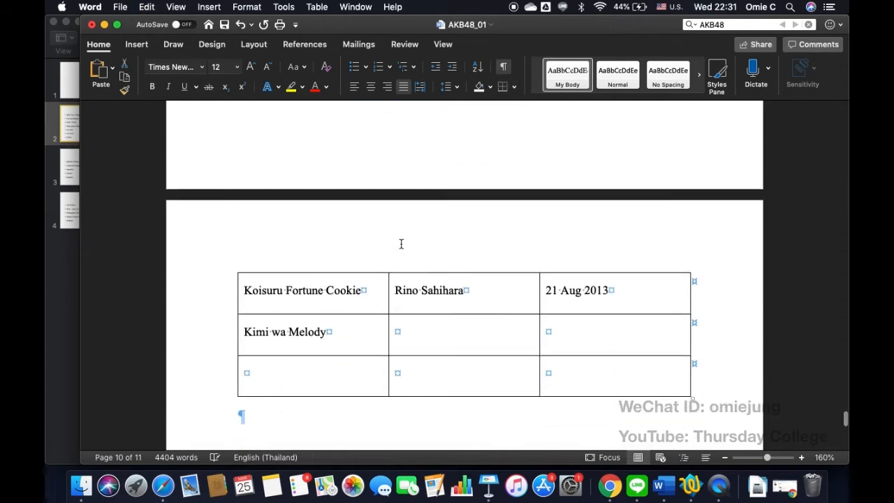
left_click(420, 315)
key("super+v")
Step: Copy the date 9 Mar 2016 from the list into the Date released cell of the Kimi wa Melody row
scroll(419, 316, "up", 5)
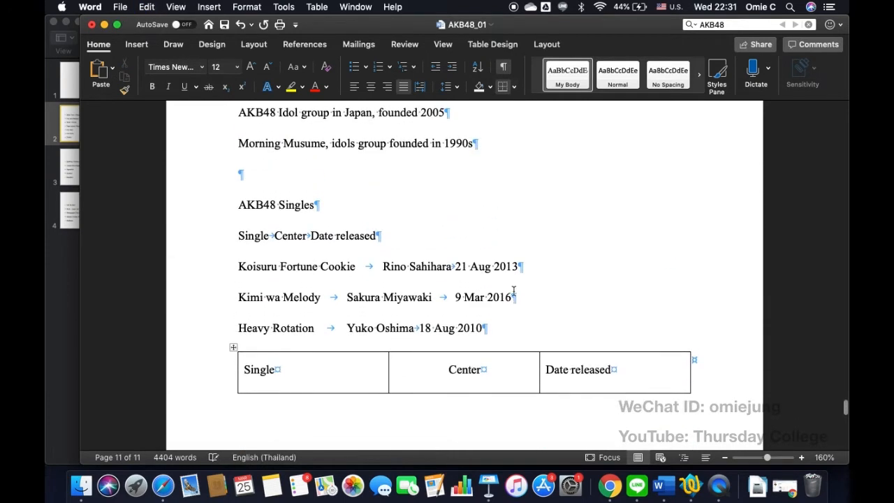
left_click_drag(513, 297, 454, 299)
key("super+c")
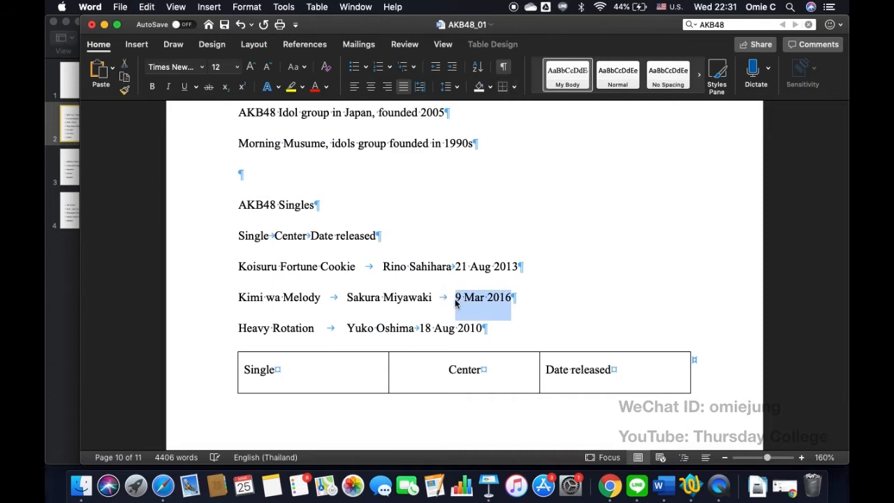
scroll(482, 313, "down", 5)
left_click(560, 354)
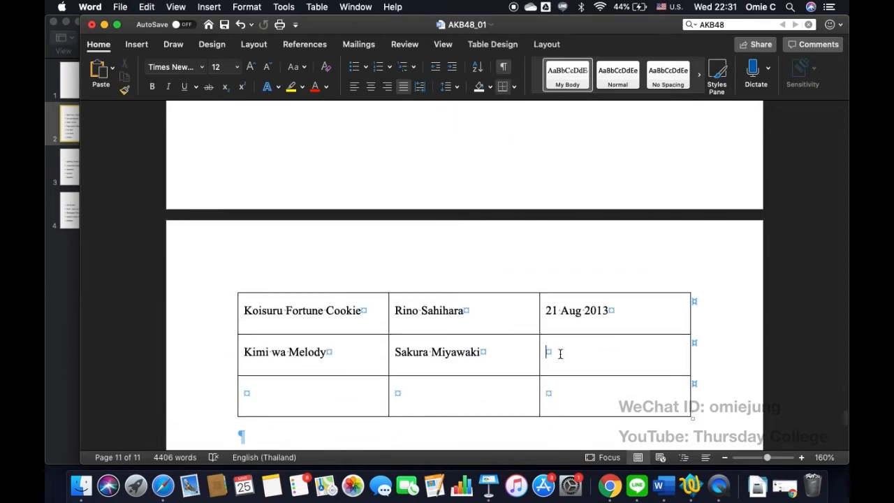
key("super+v")
Step: Copy the title Heavy Rotation from the list into the first cell of the table's last row
scroll(531, 328, "up", 5)
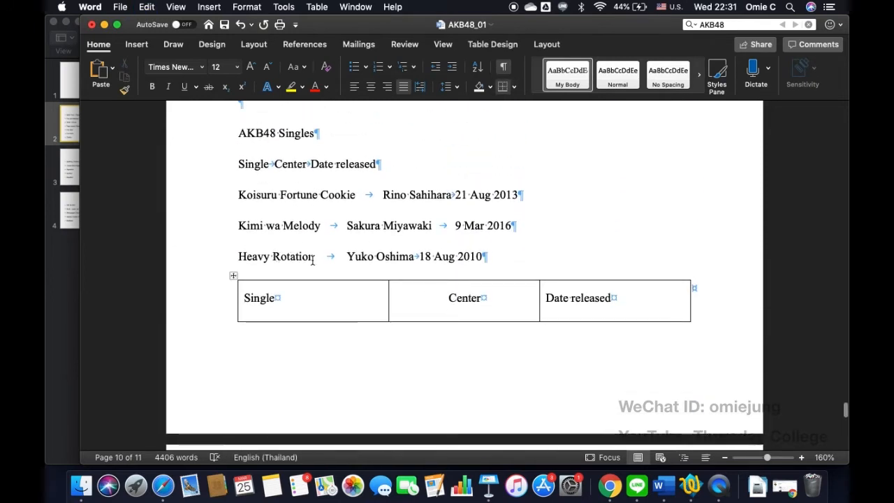
left_click_drag(316, 256, 233, 259)
key("super+c")
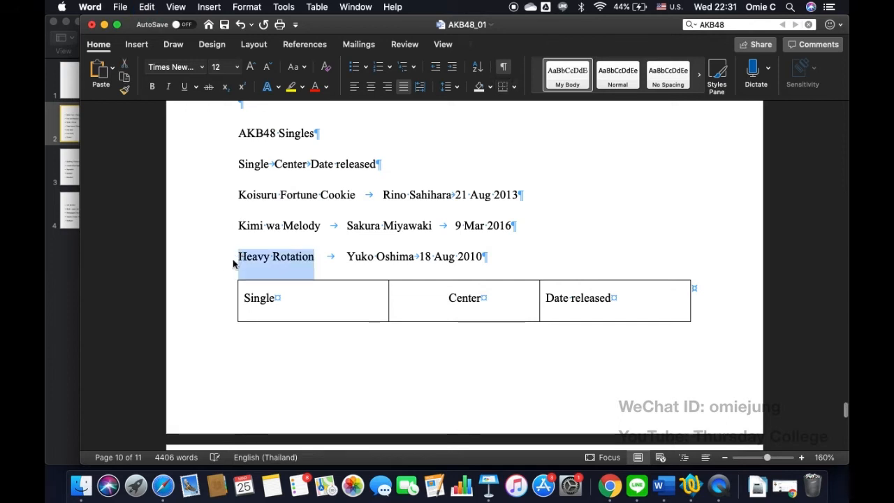
scroll(234, 262, "down", 5)
left_click(291, 312)
key("super+v")
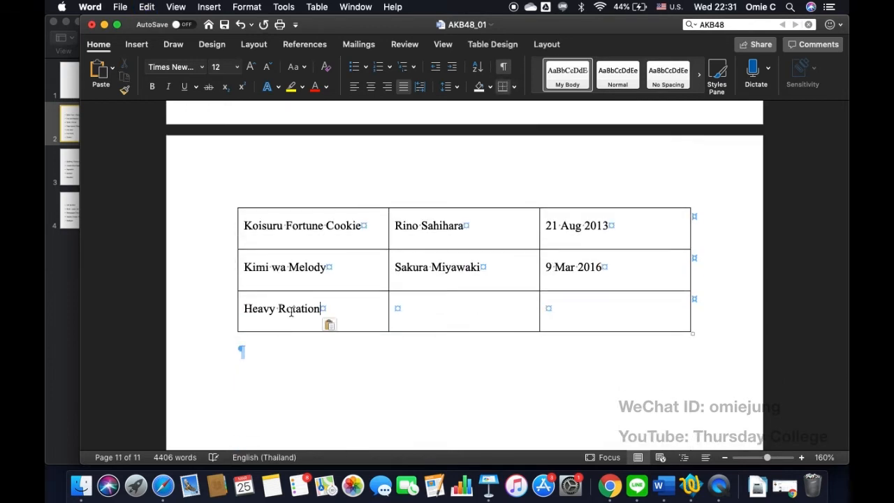
Step: Copy Yuko Oshima from the list into the Center column cell beside Heavy Rotation
scroll(291, 311, "up", 5)
left_click_drag(415, 186, 339, 186)
key("super+c")
scroll(340, 186, "down", 5)
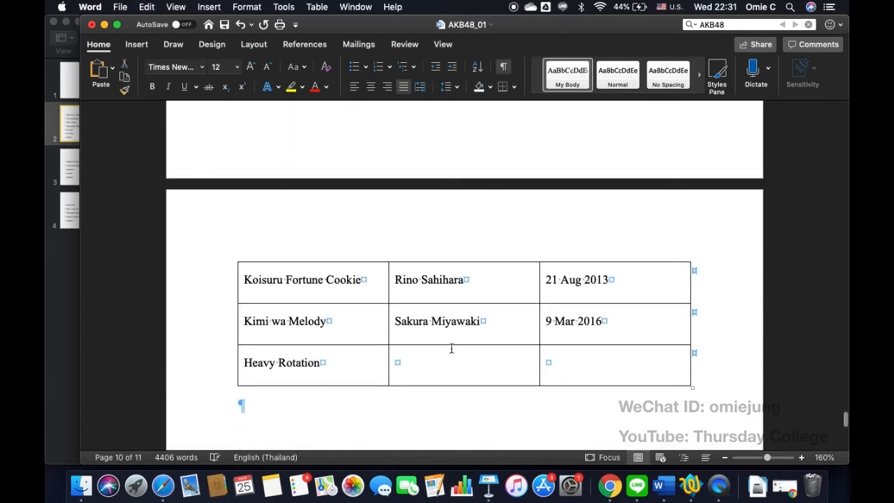
left_click(450, 371)
key("super+v")
Step: Copy the date 18 Aug 2010 from the list into the Date released cell of the Heavy Rotation row
scroll(447, 370, "up", 5)
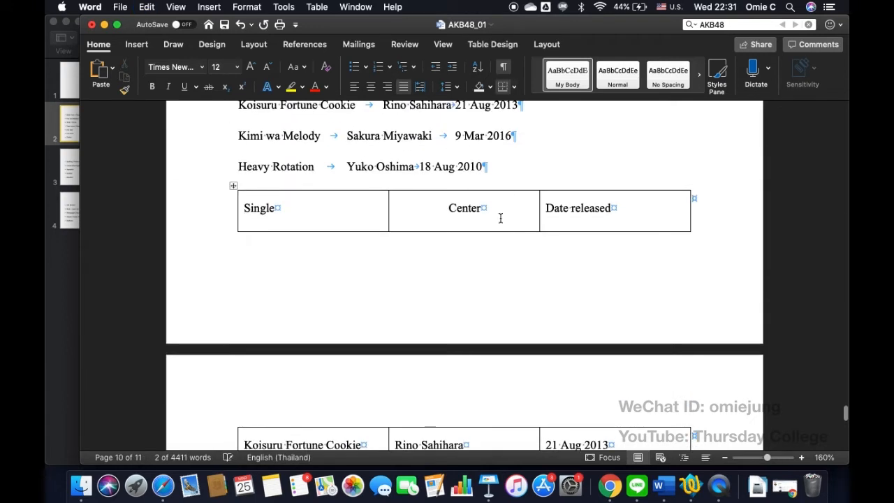
left_click_drag(496, 170, 426, 160)
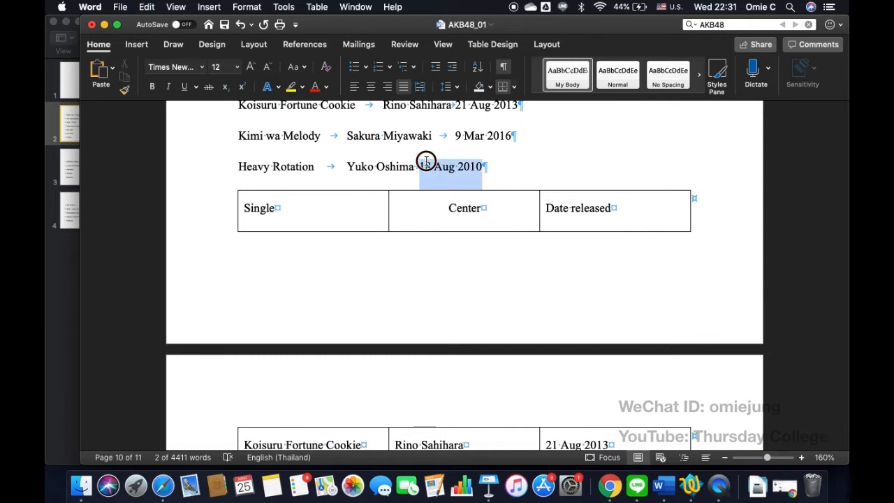
scroll(426, 161, "down", 5)
key("super+v")
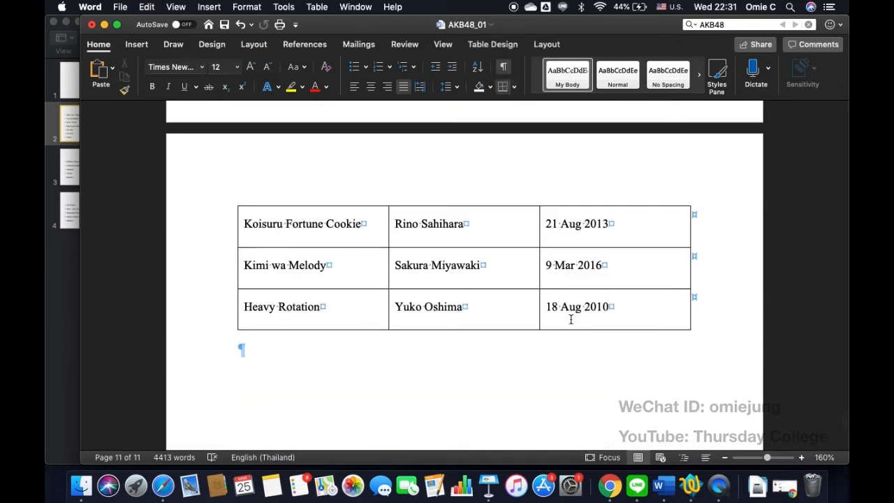
Step: Delete the four tab-separated list lines between the AKB48 Singles heading and the table, including the leftover empty paragraph
scroll(463, 267, "up", 5)
scroll(463, 269, "down", 1)
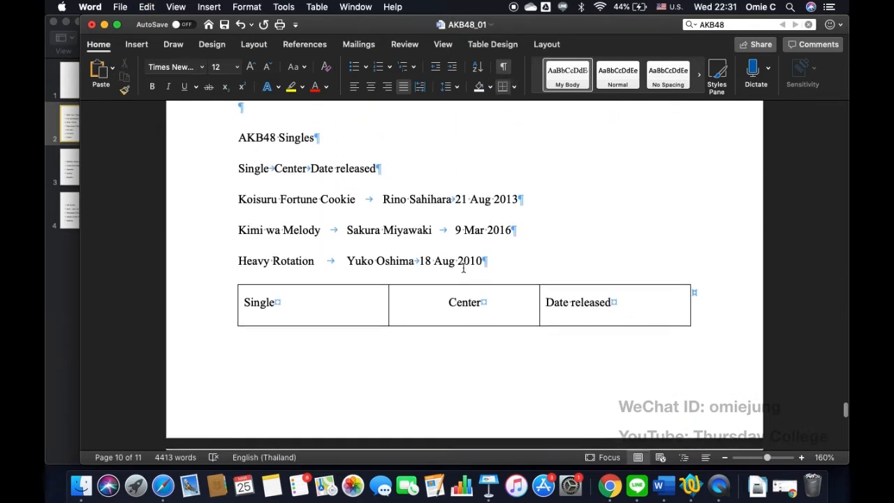
scroll(463, 269, "up", 1)
left_click_drag(492, 269, 238, 175)
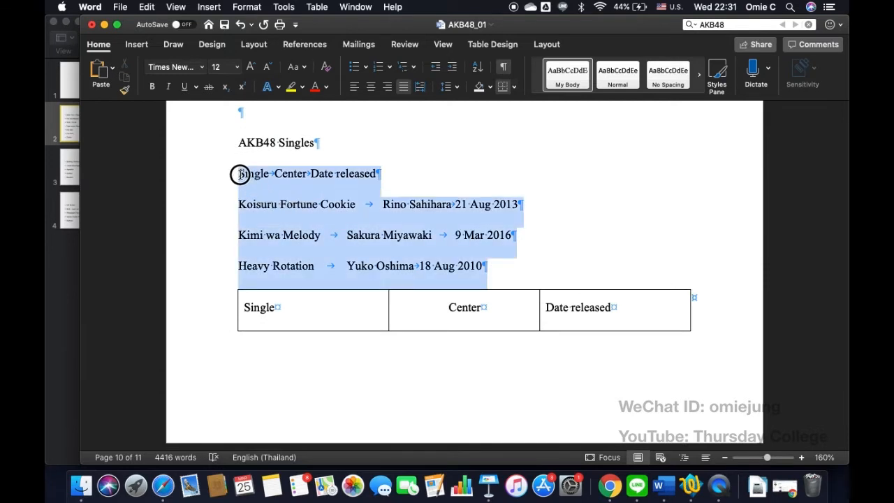
key("BackSpace")
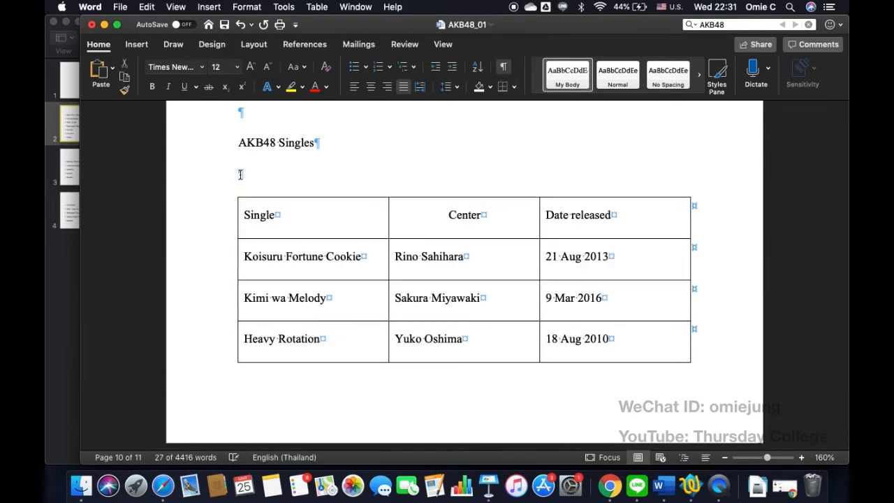
key("BackSpace")
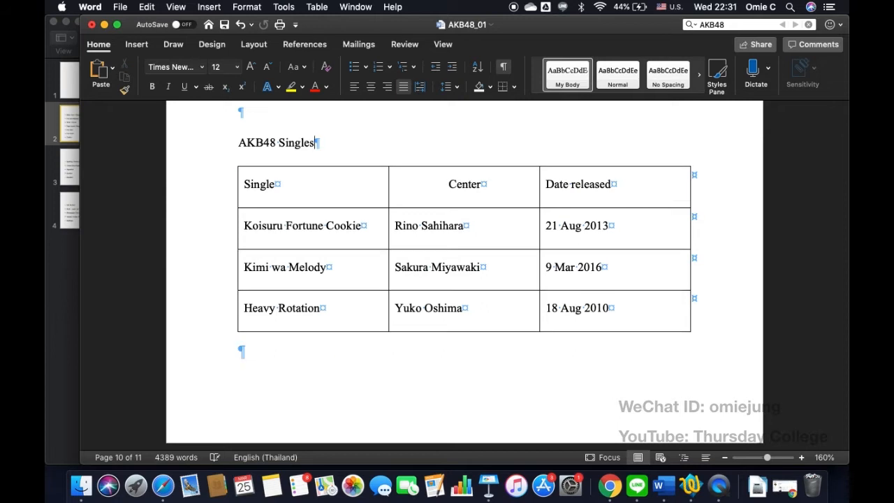
scroll(285, 161, "up", 2)
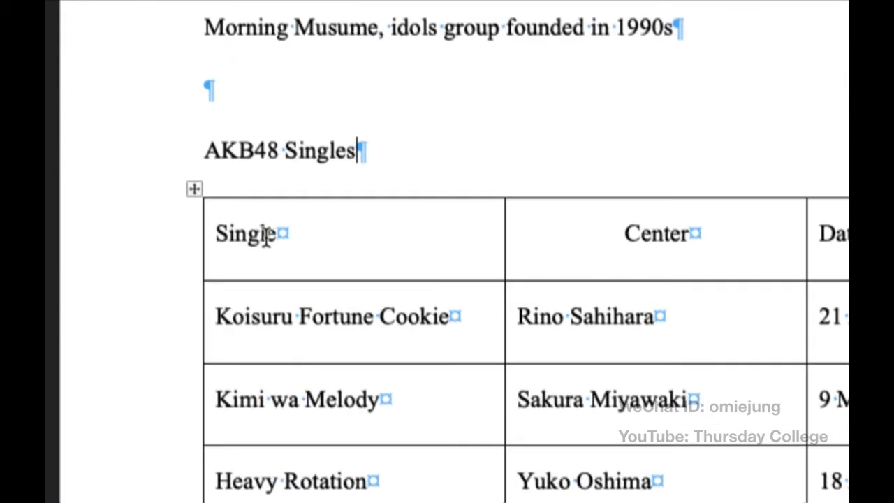
left_click(194, 190)
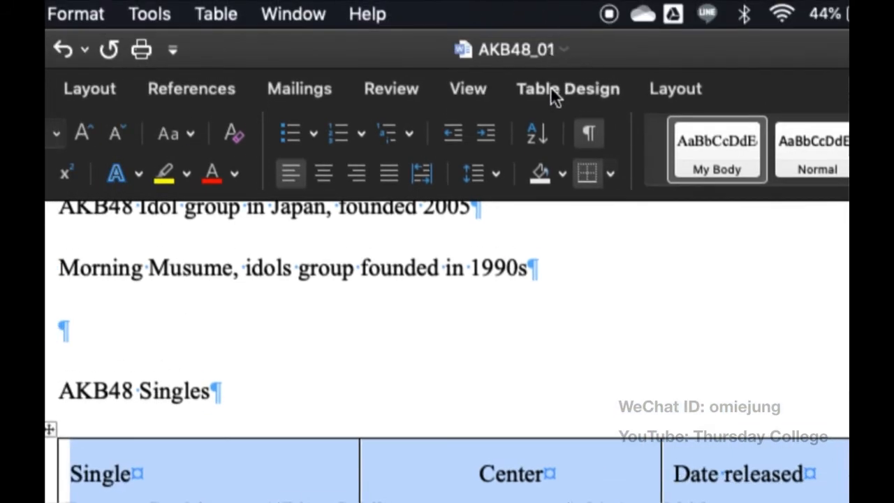
left_click(365, 310)
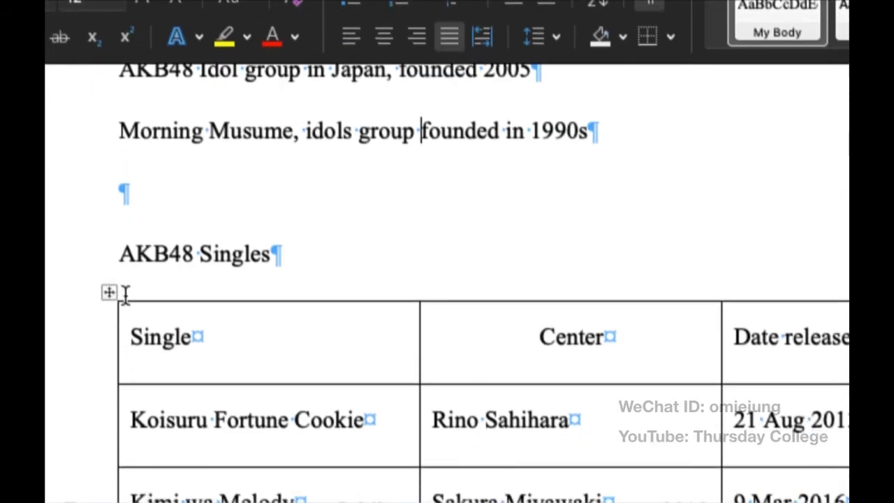
Step: Apply the orange Grid Tables style with a solid dark header row and first column to the whole AKB48 Singles table
left_click(110, 295)
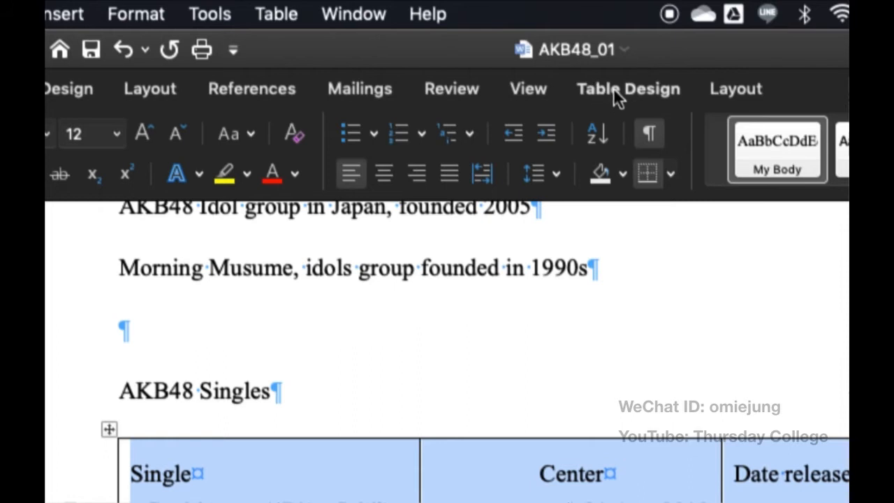
left_click(615, 90)
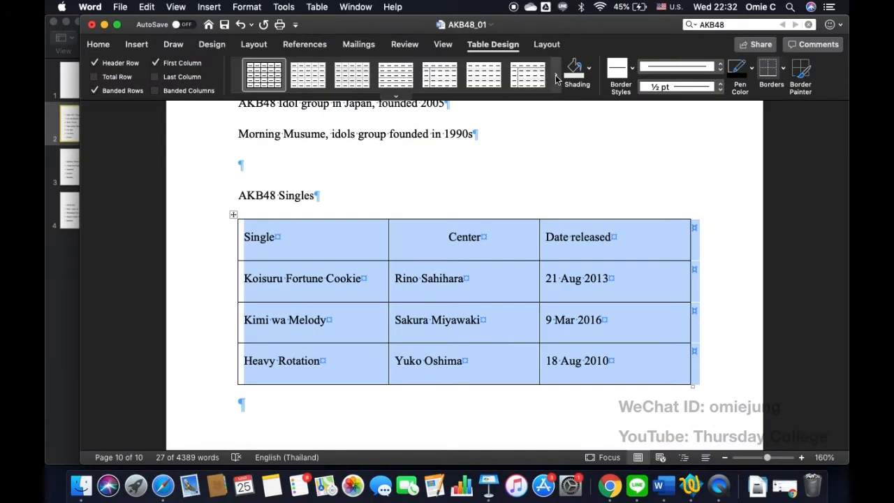
left_click(755, 155)
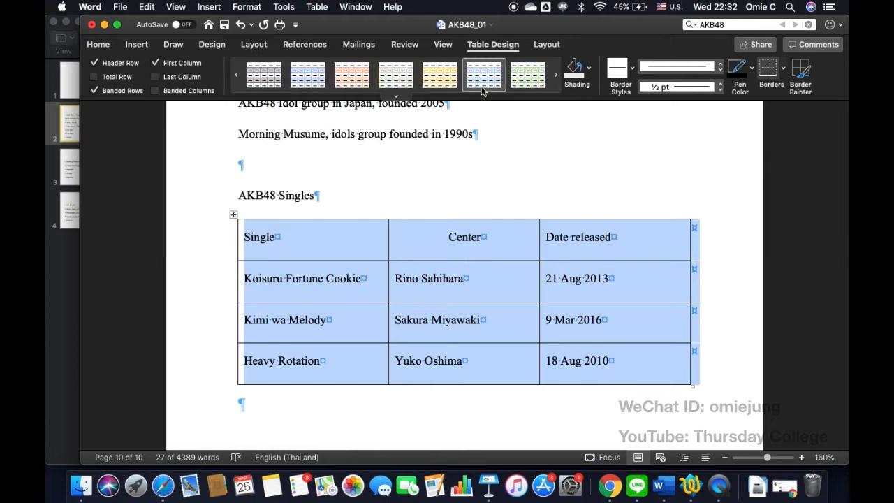
left_click(396, 97)
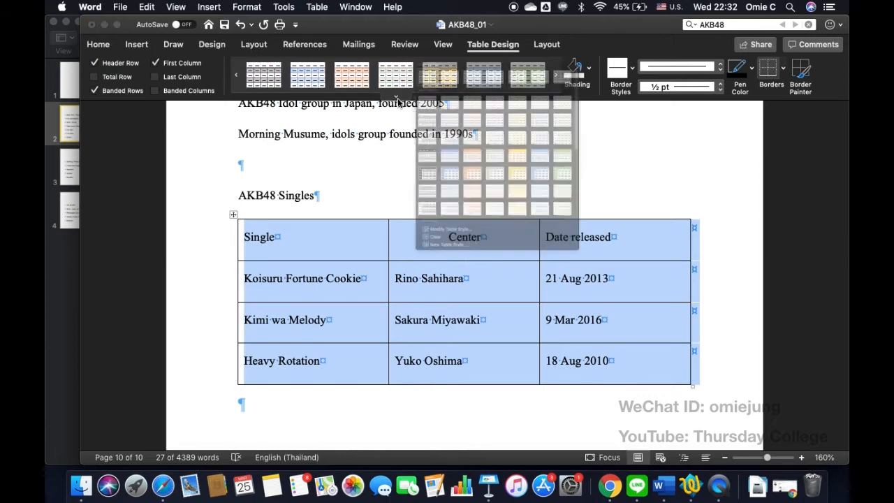
scroll(592, 295, "down", 3)
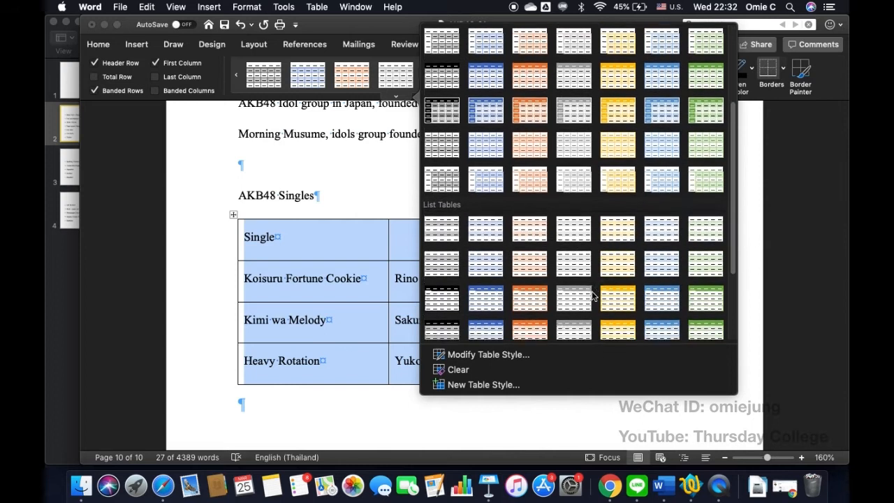
scroll(591, 295, "up", 5)
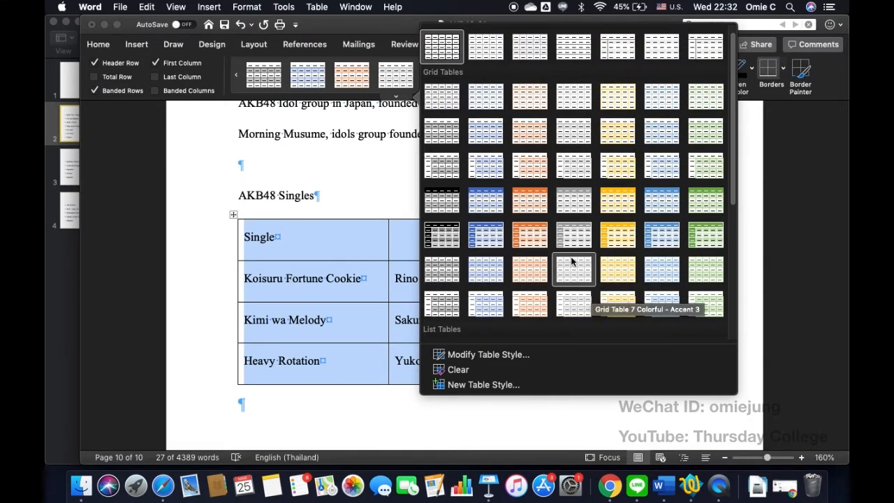
left_click(535, 238)
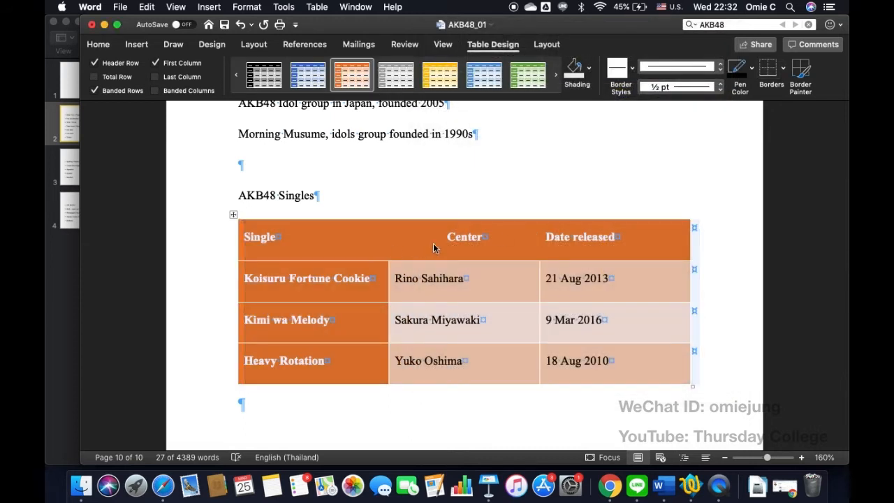
left_click(632, 72)
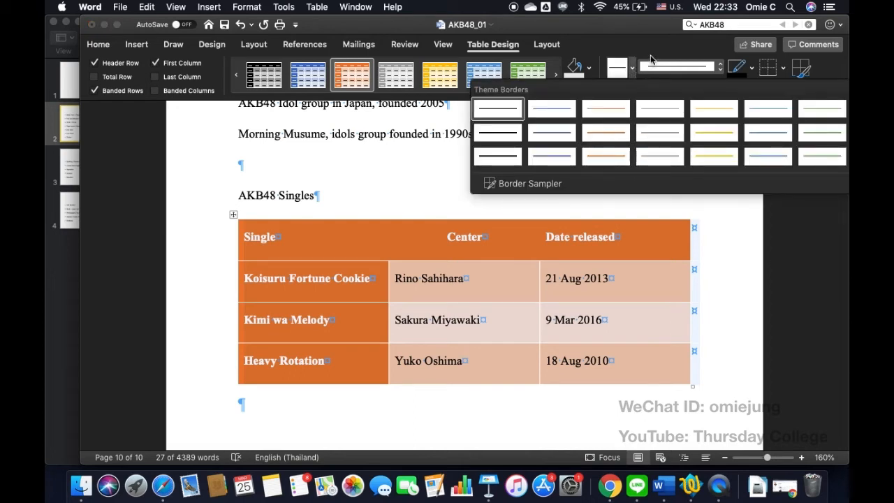
left_click(653, 56)
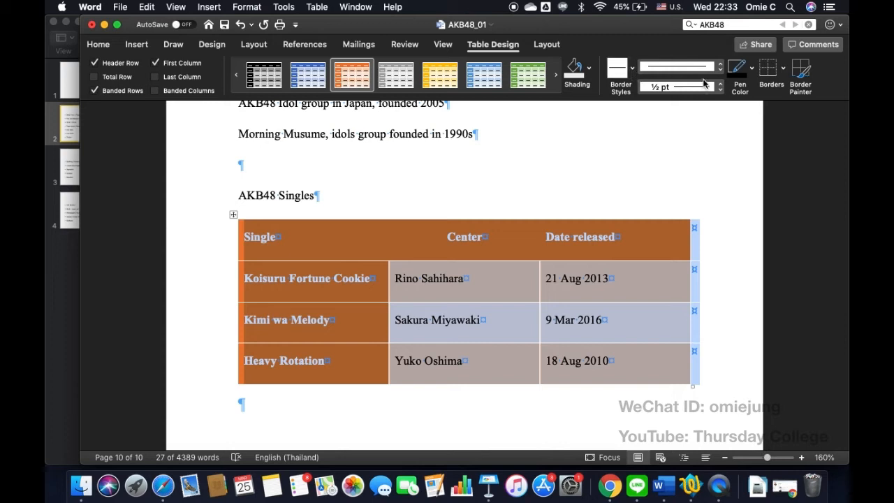
left_click(590, 71)
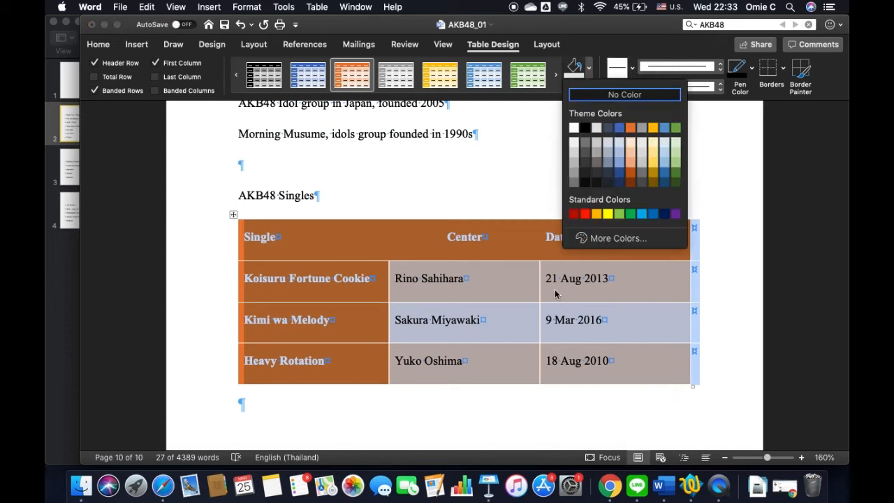
key("Escape")
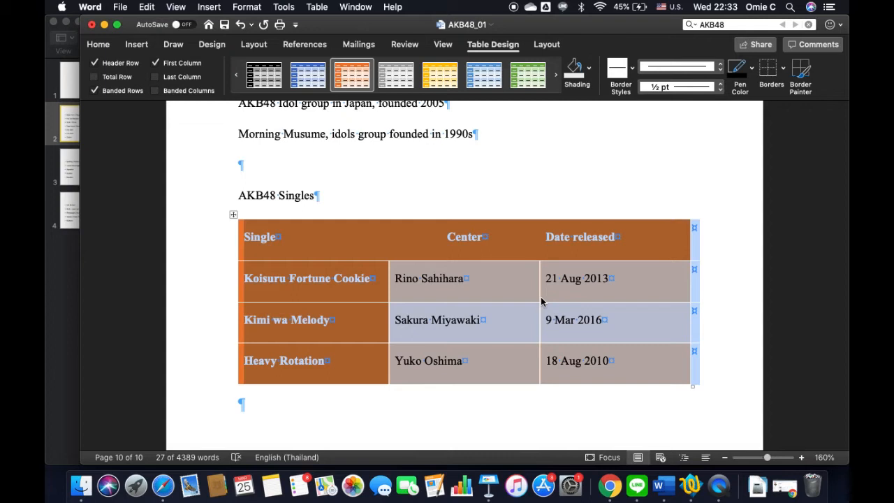
Step: Align the text of the AKB48 Singles table's header row to the top centre of its cells
left_click(542, 46)
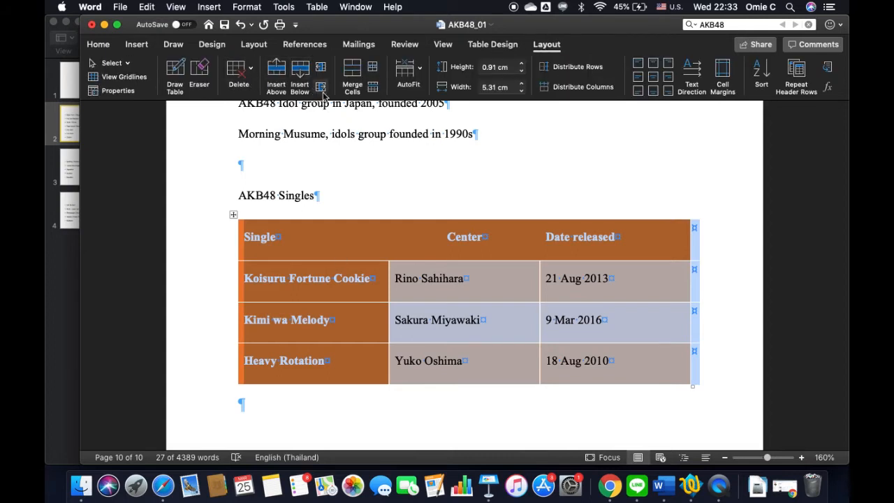
left_click(431, 295)
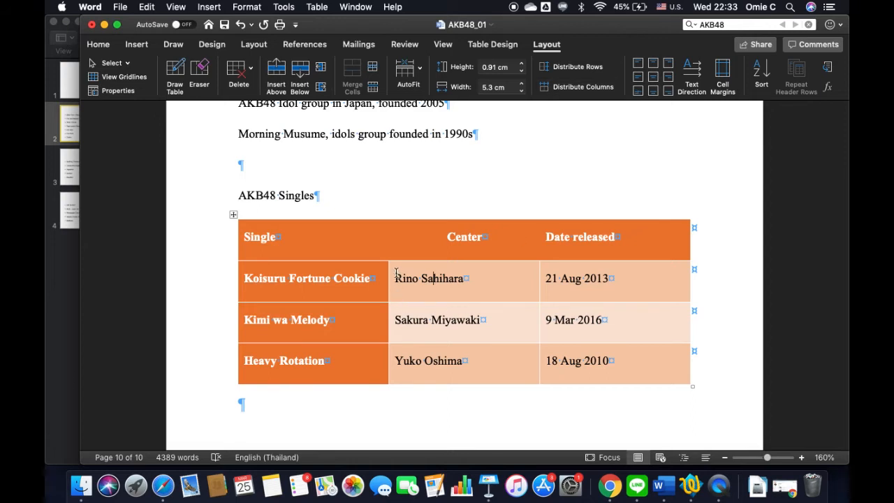
left_click_drag(396, 273, 489, 316)
left_click(375, 245)
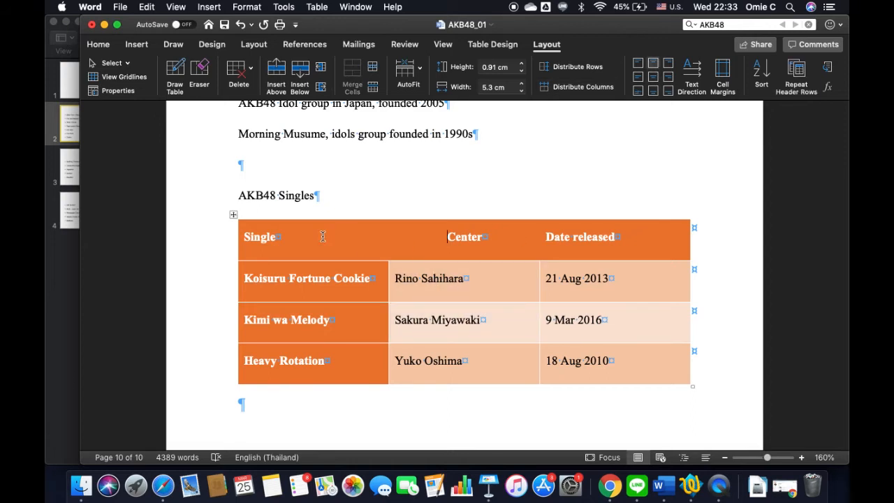
left_click_drag(304, 232, 552, 234)
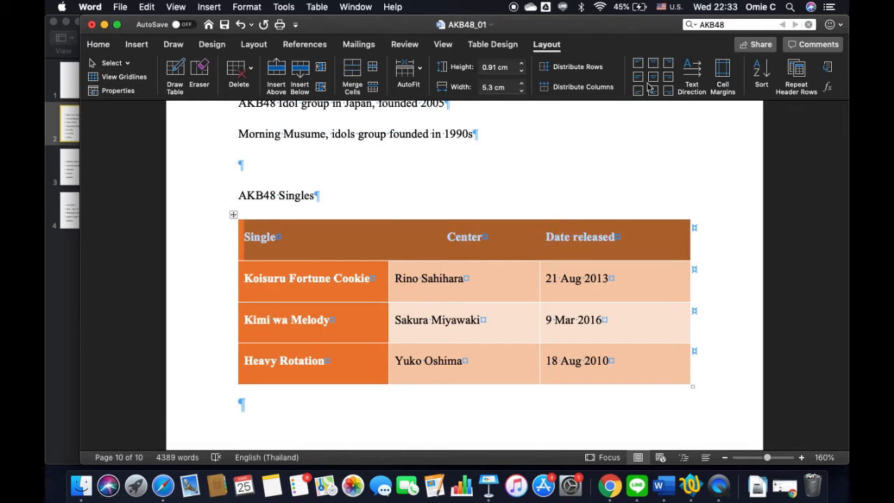
left_click(653, 63)
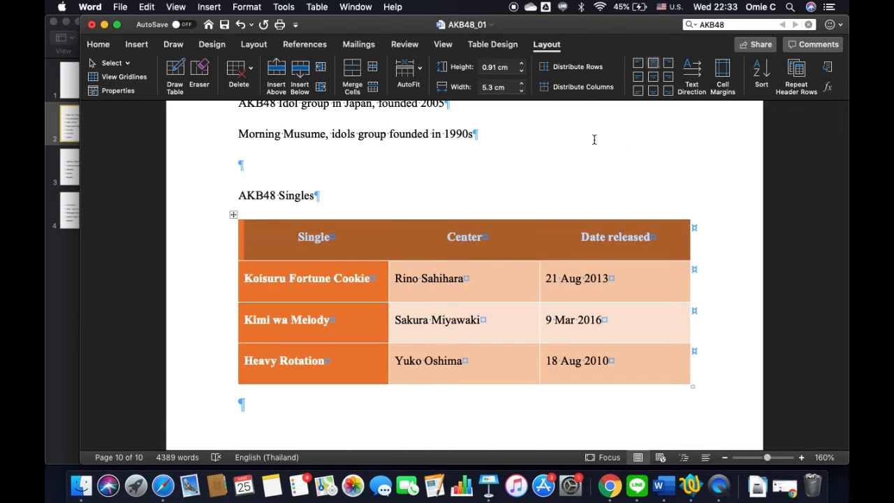
left_click(438, 250)
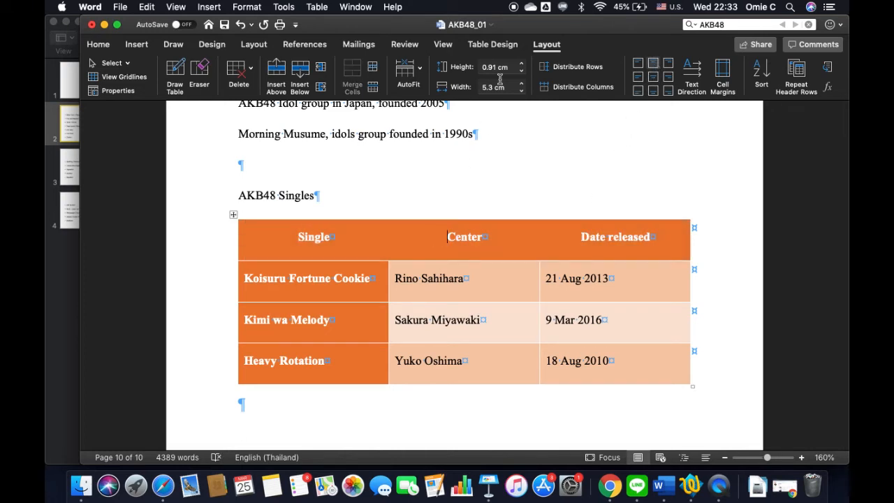
Step: Try the light orange Grid Tables style with an unfilled italic first column, and return the table to the solid orange header and first-column style
left_click(508, 45)
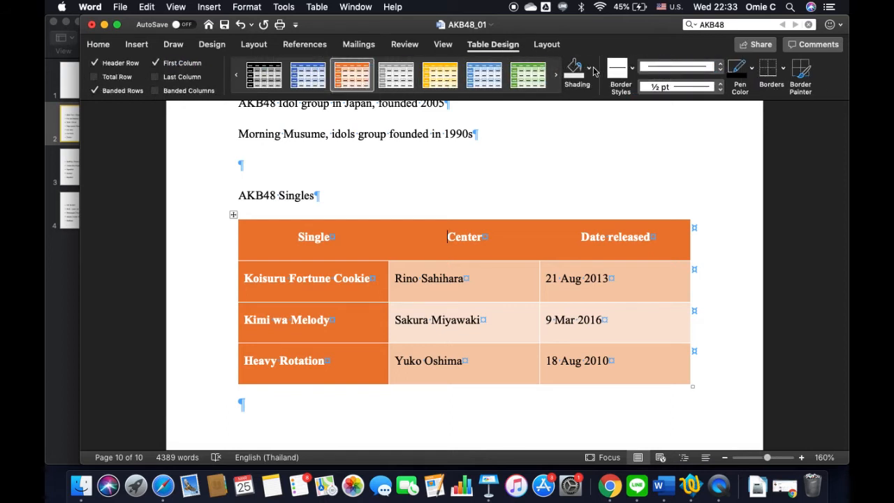
left_click(396, 97)
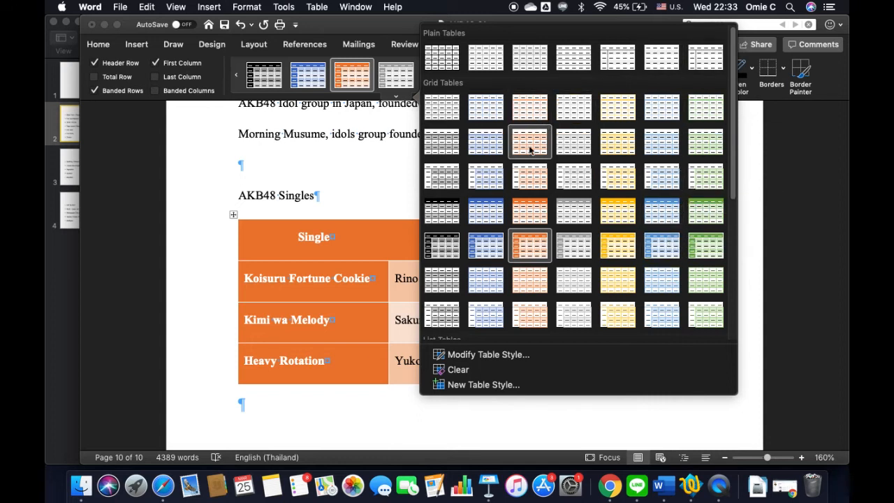
left_click(524, 176)
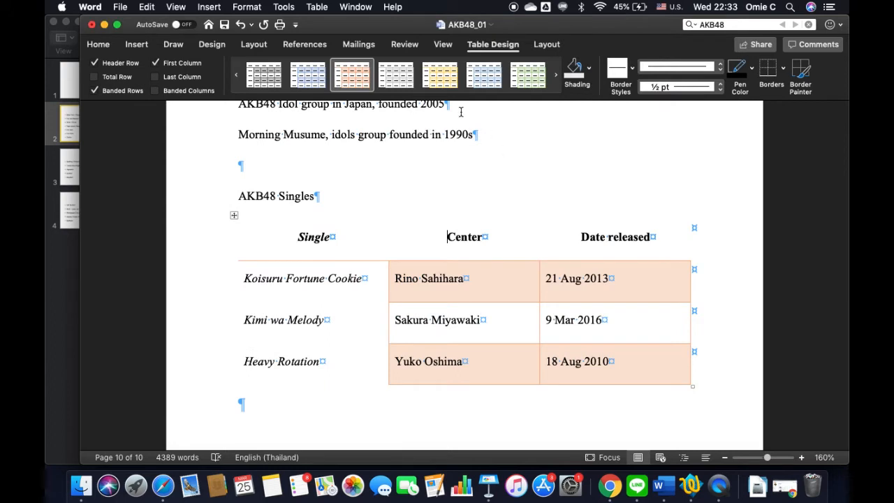
left_click(396, 99)
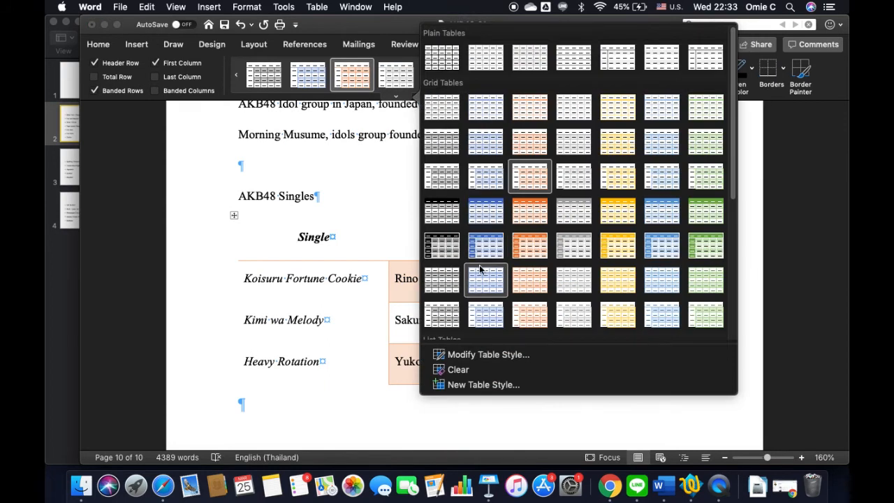
left_click(516, 256)
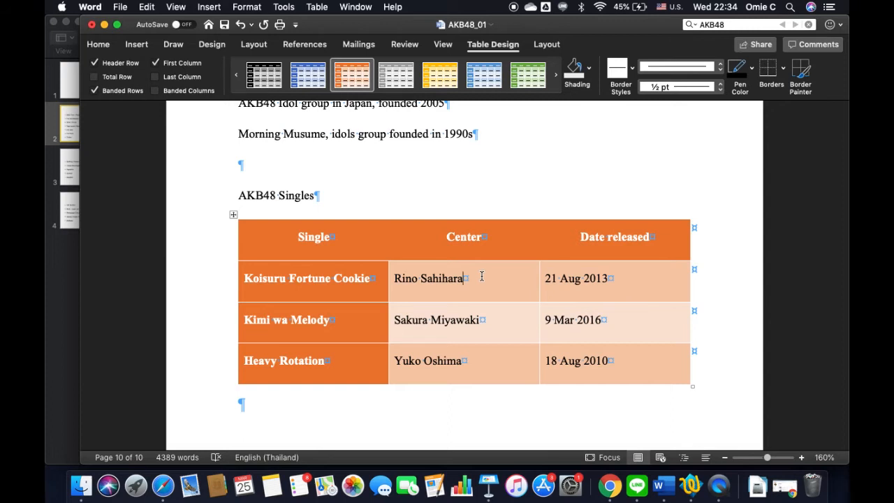
Step: Try a taller header row by moving its lower border down, and shrink the row back as far as it goes
left_click(487, 276)
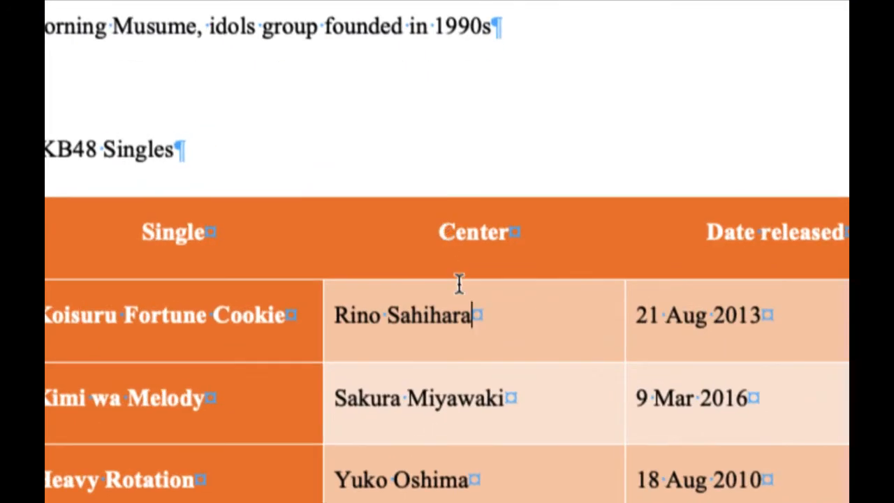
left_click_drag(463, 277, 463, 303)
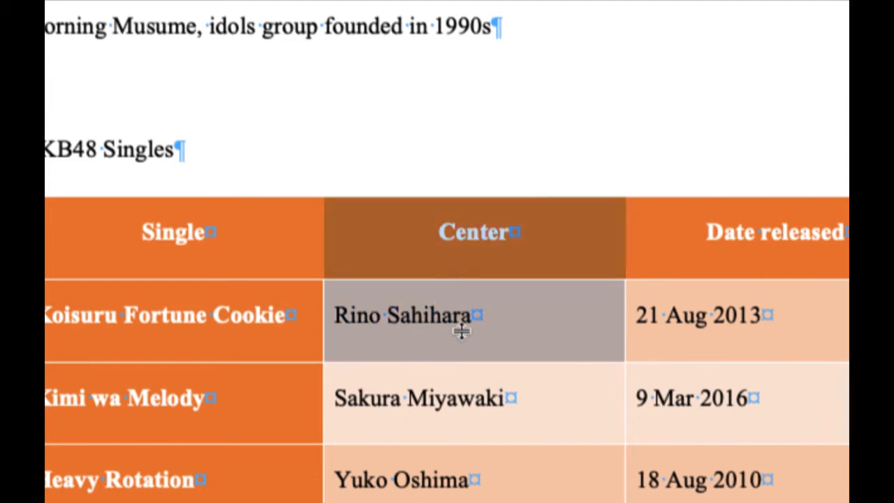
left_click(472, 294)
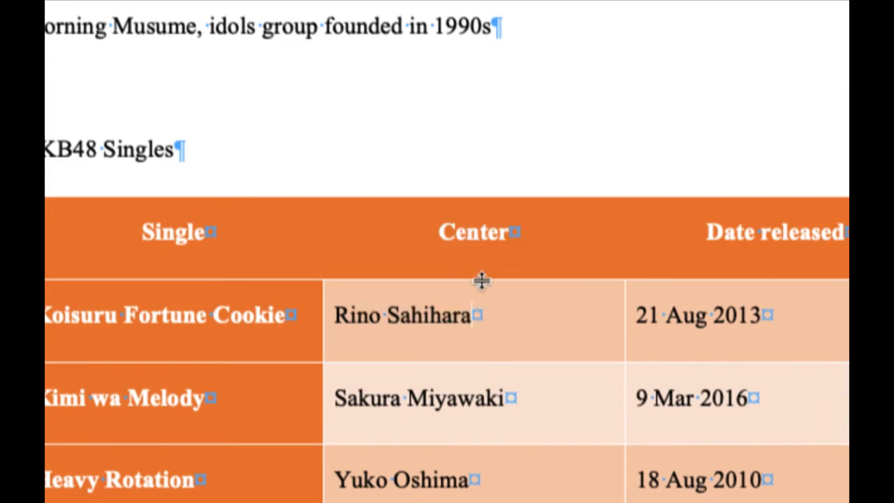
left_click_drag(482, 280, 493, 343)
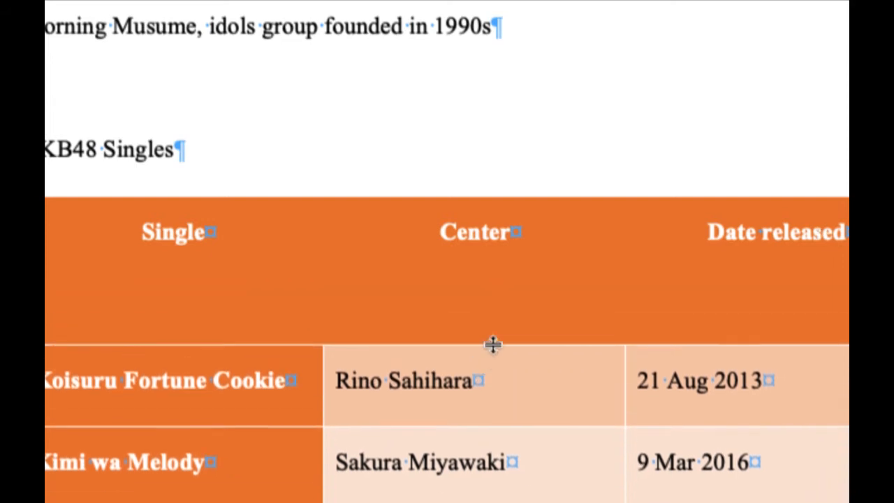
left_click_drag(494, 304, 510, 221)
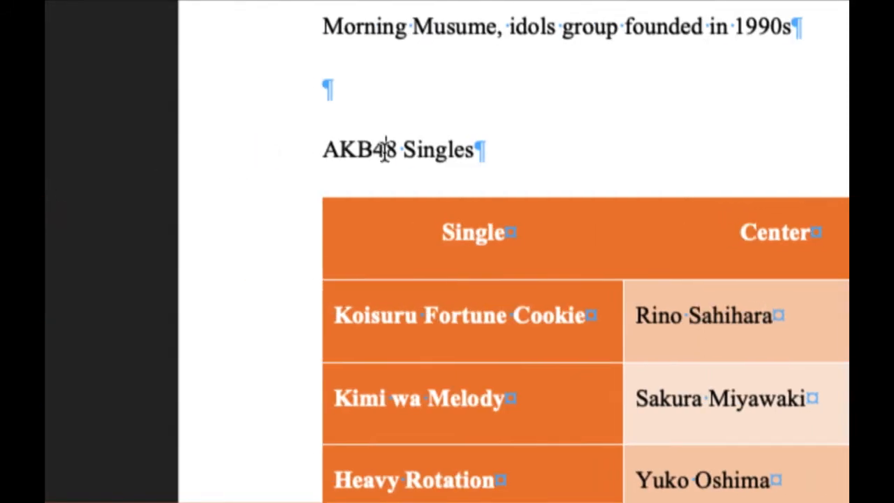
left_click(386, 149)
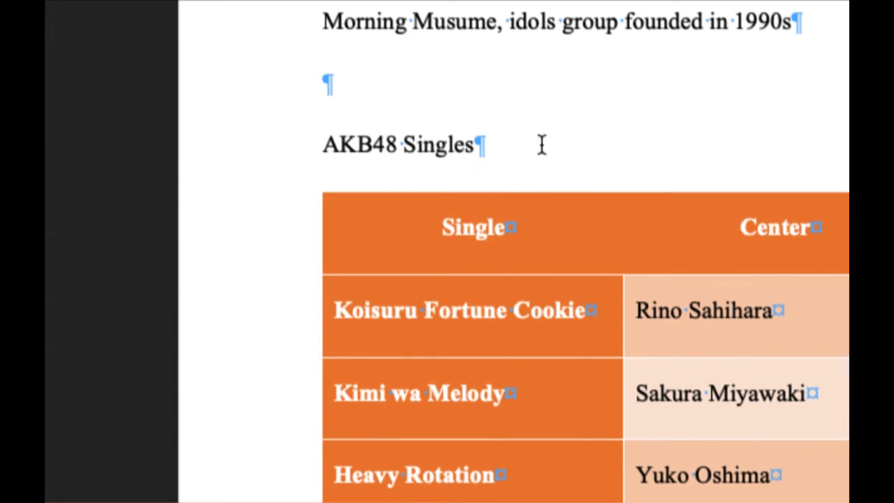
left_click(471, 231)
double_click(419, 239)
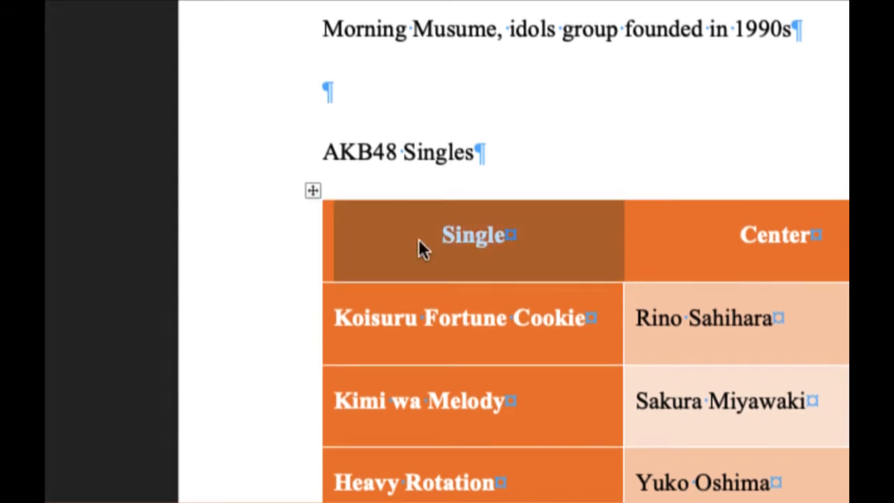
Step: Set the paragraph spacing before and after to 0 pt for the whole AKB48 Singles table
left_click(313, 190)
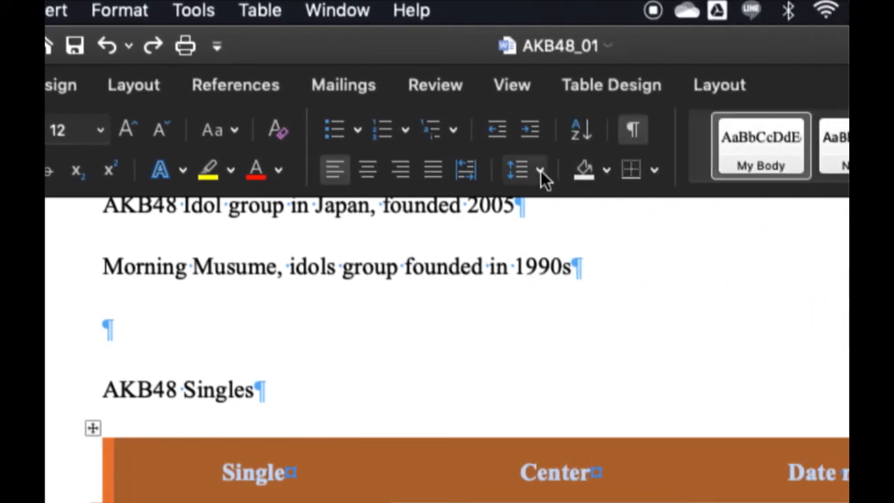
left_click(540, 170)
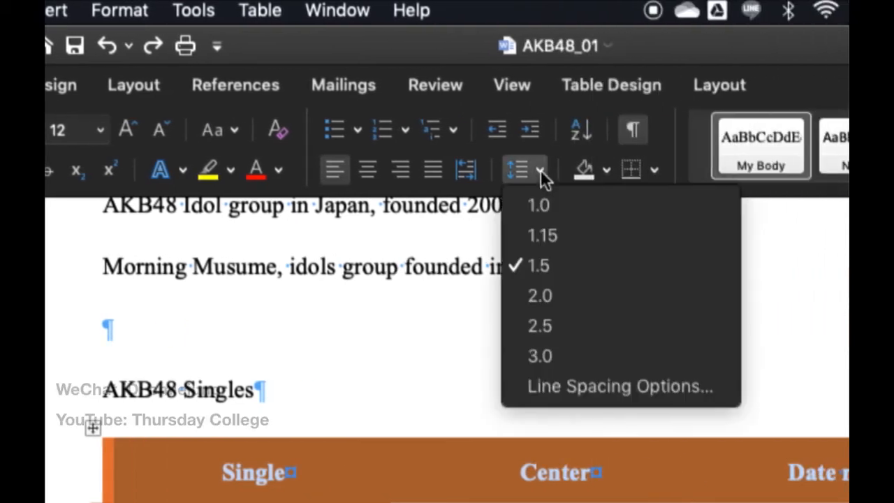
left_click(570, 387)
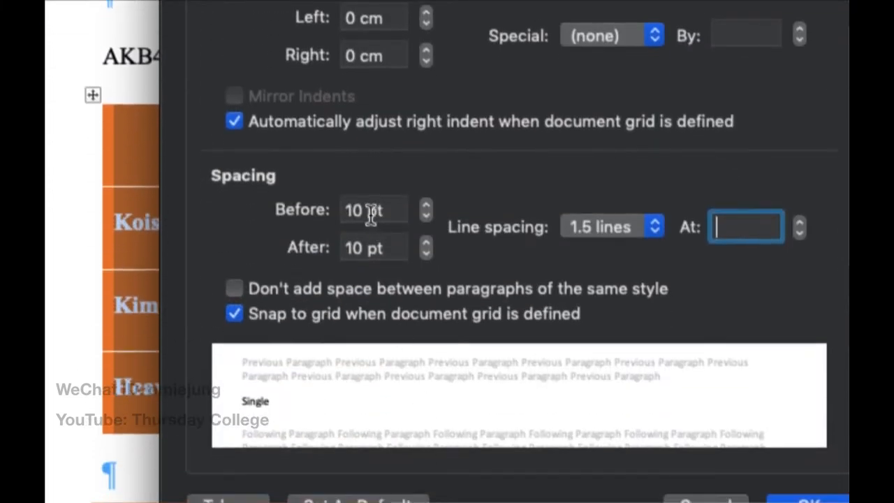
left_click(369, 217)
key("BackSpace")
key("BackSpace")
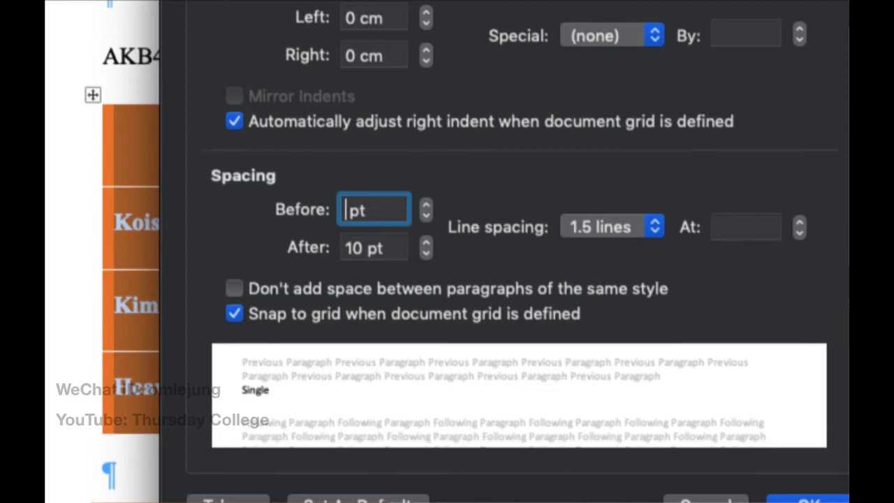
type("0")
left_click(369, 240)
key("BackSpace")
key("BackSpace")
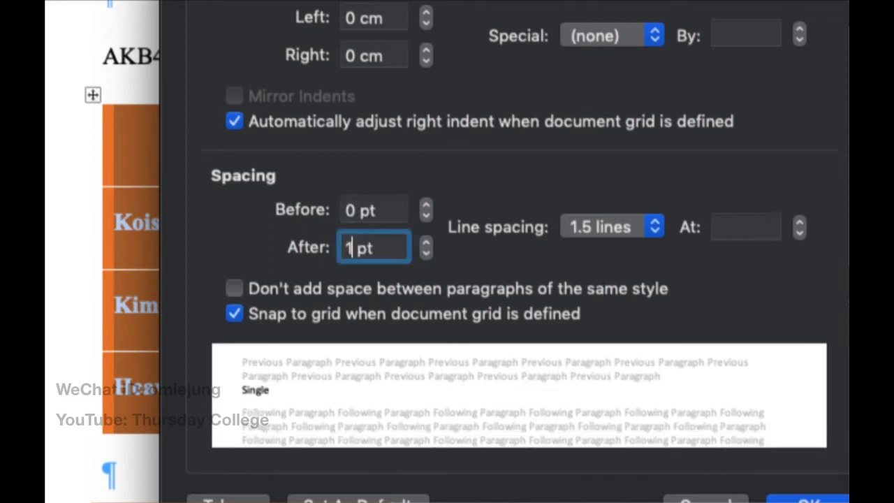
type("0")
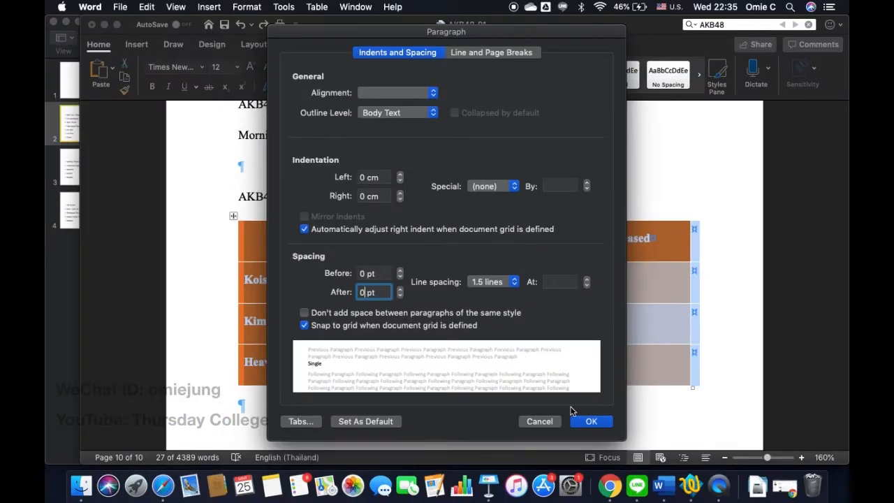
left_click(590, 421)
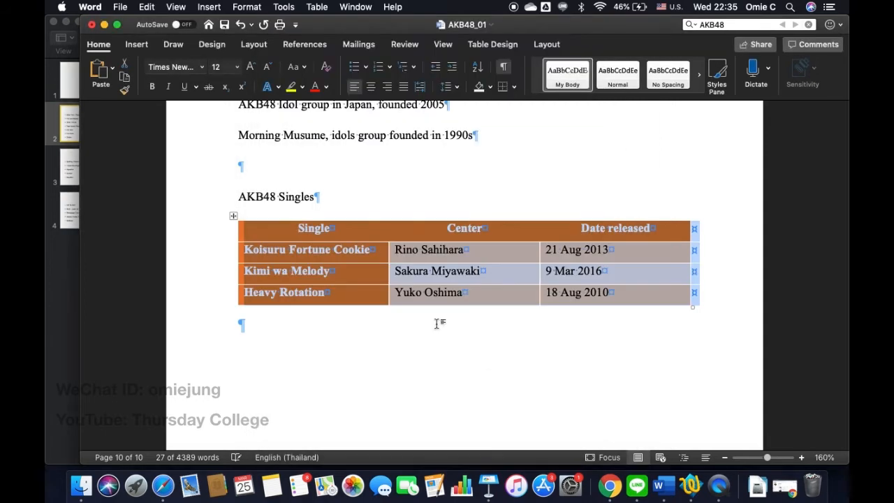
left_click(418, 292)
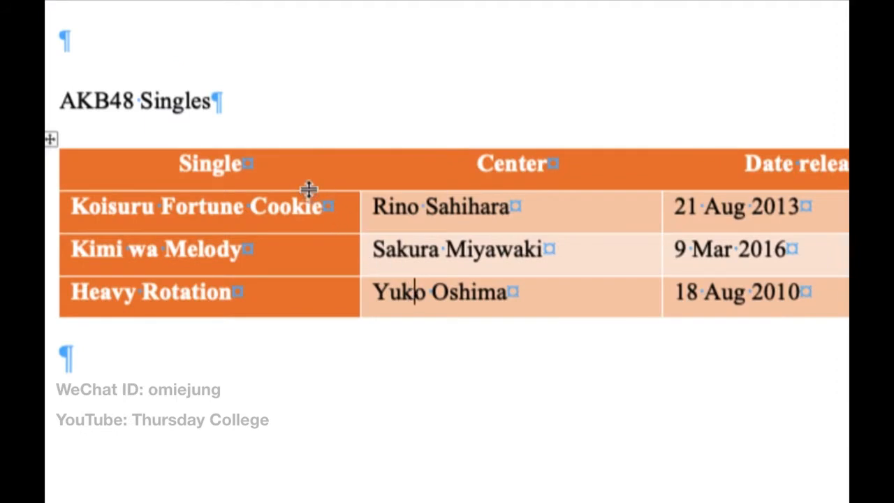
Step: Enlarge the compacted table's header row slightly, and reduce it again to its minimum single-line height
left_click_drag(307, 190, 303, 211)
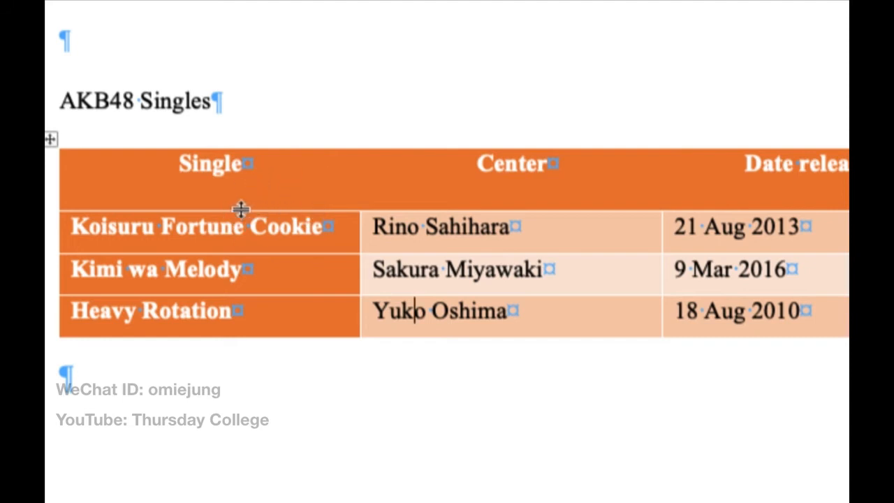
left_click(243, 165)
left_click_drag(277, 212, 280, 163)
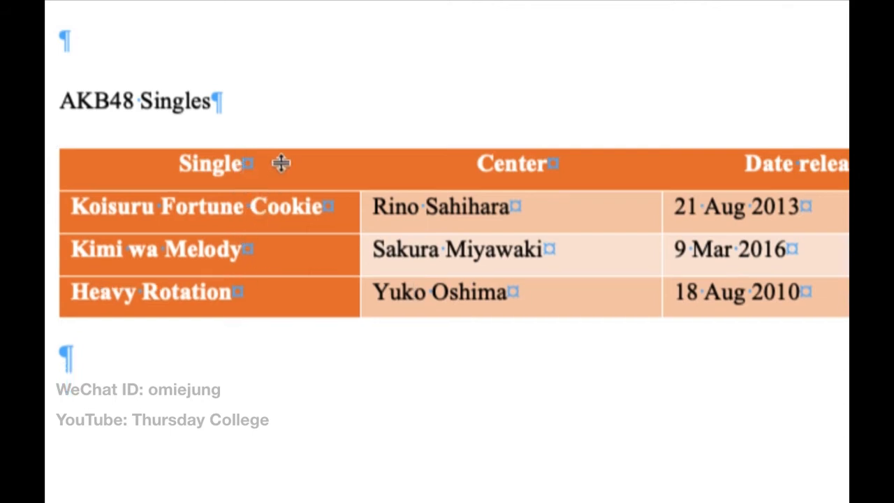
scroll(251, 165, "up", 3)
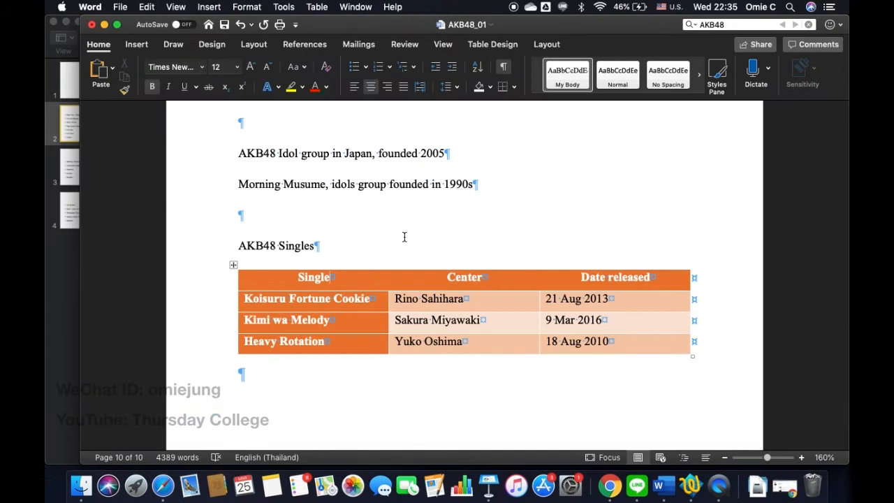
left_click(390, 180)
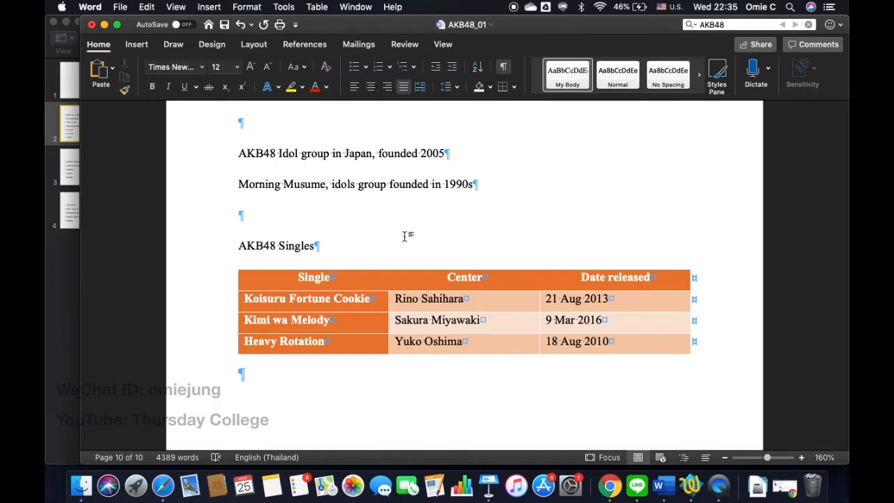
scroll(404, 236, "up", 3)
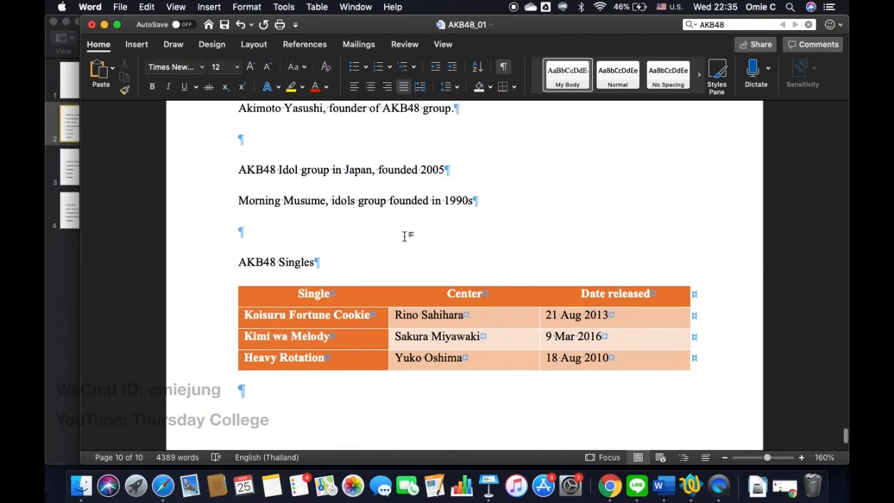
scroll(314, 235, "down", 4)
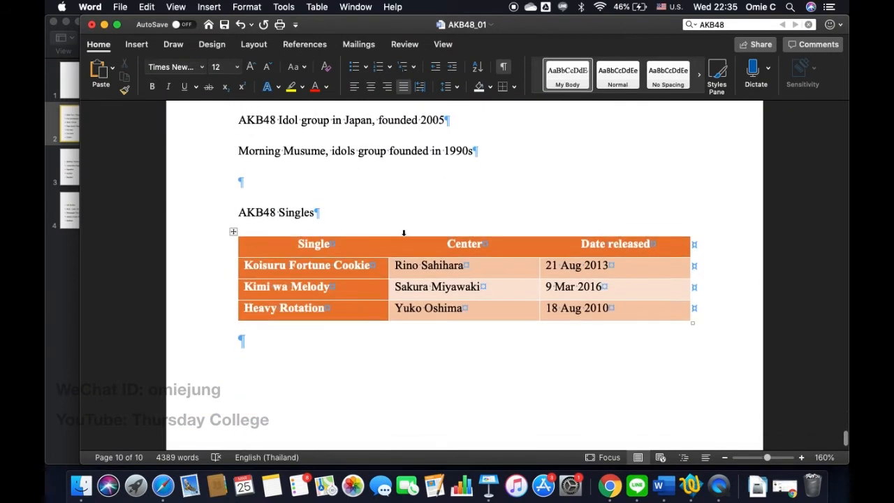
left_click(234, 231)
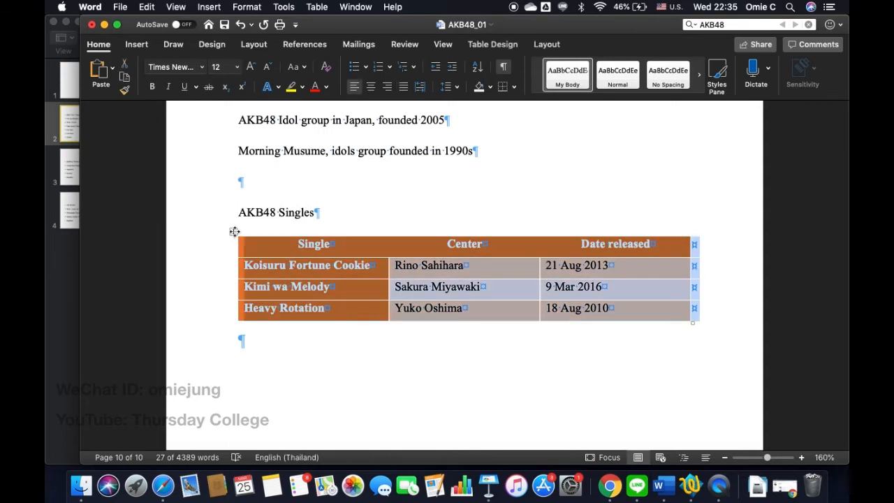
left_click(380, 235)
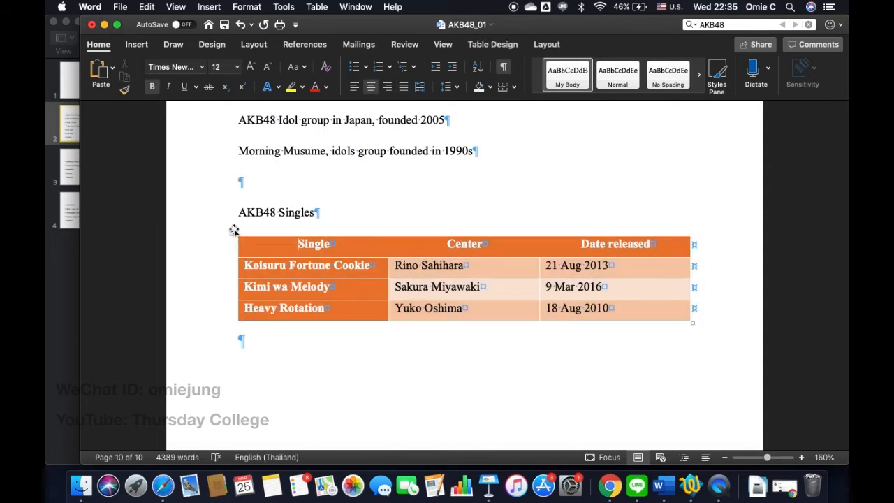
left_click(233, 231)
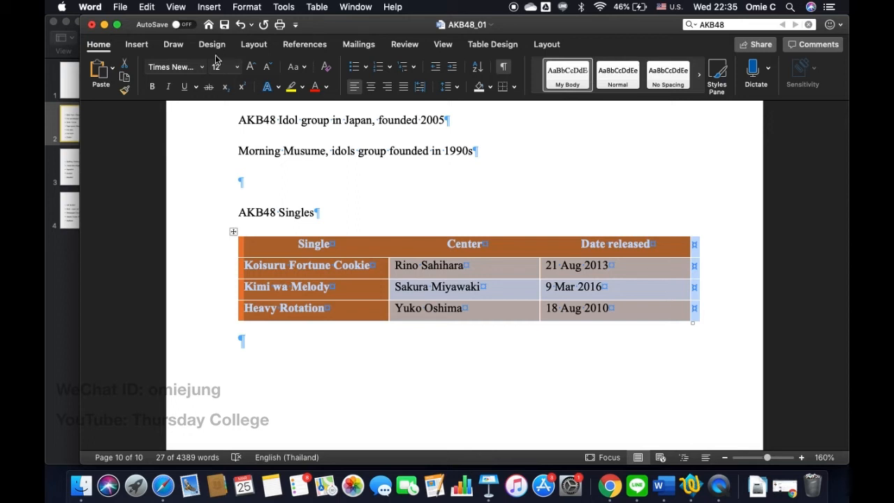
left_click(500, 45)
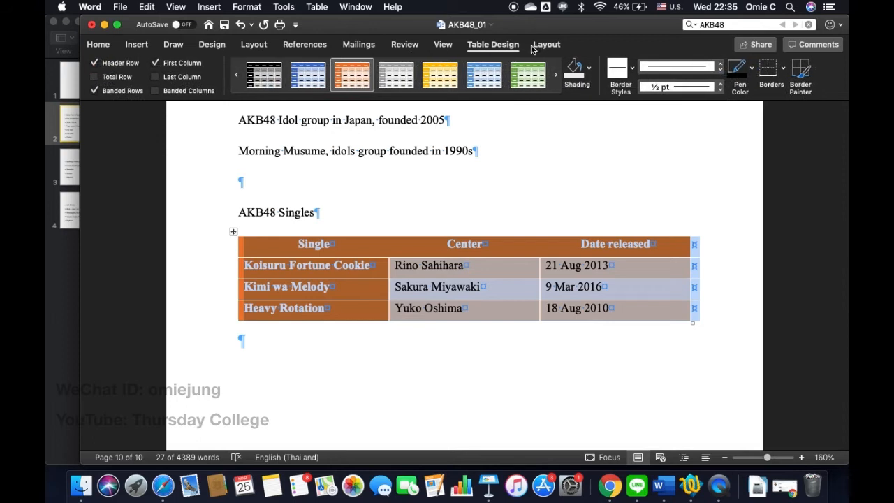
left_click(537, 46)
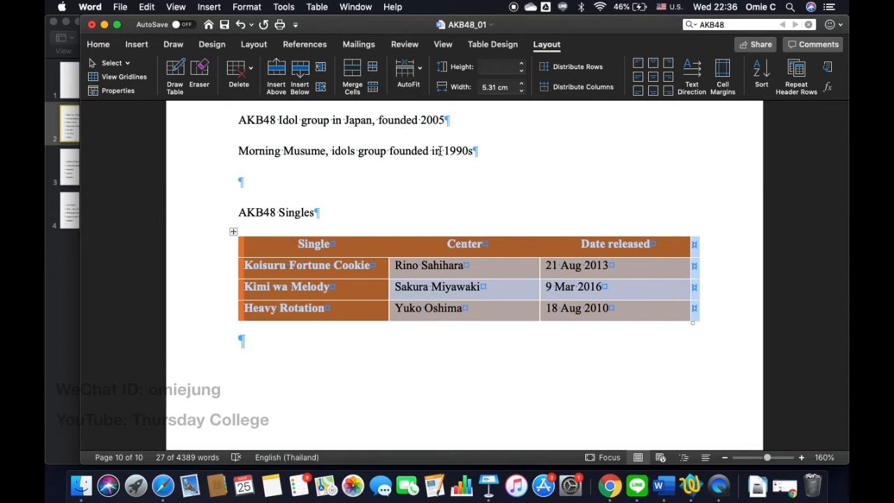
left_click(295, 216)
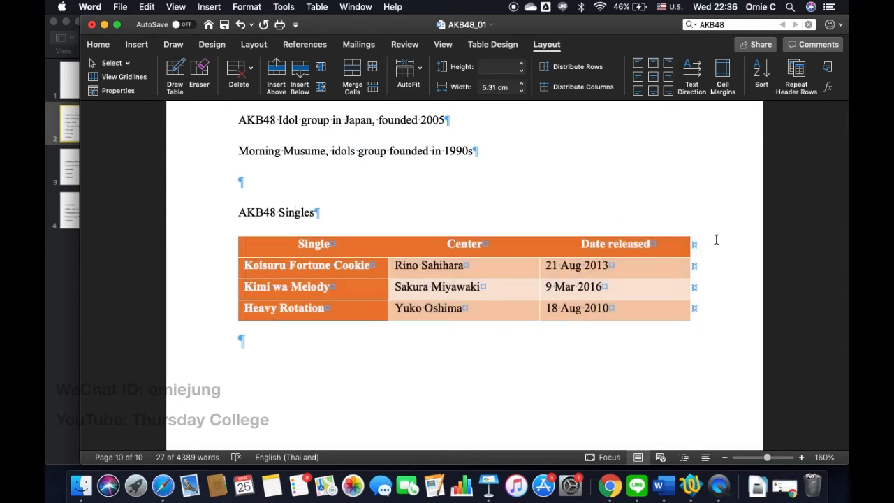
Step: Narrow the Date released and Center columns of the AKB48 Singles table by moving their right borders inward
left_click_drag(689, 255, 631, 263)
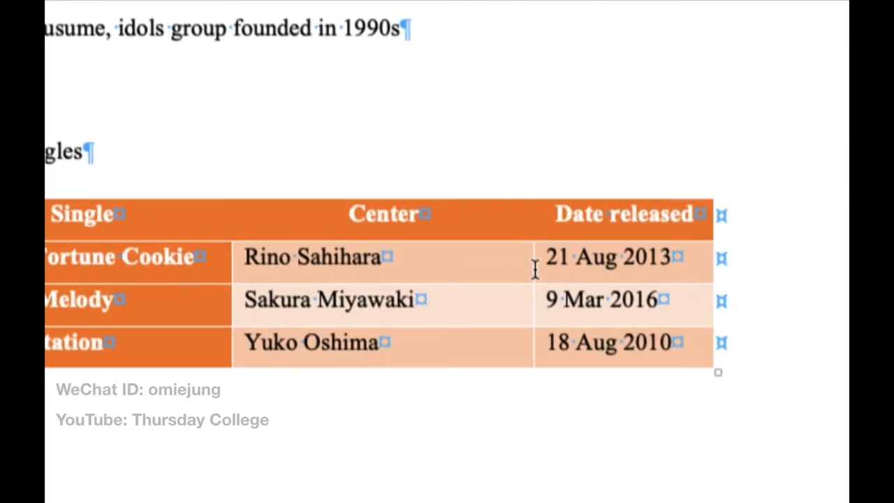
left_click_drag(539, 271, 470, 265)
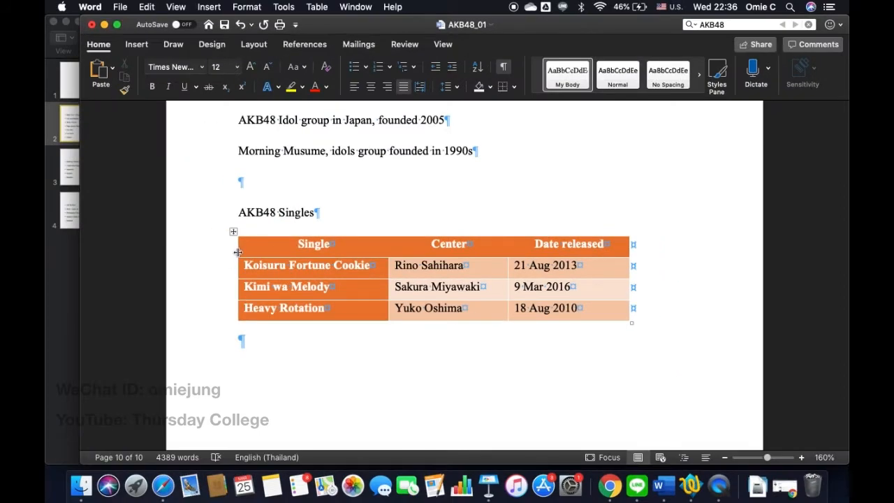
mouse_move(237, 252)
left_mouse_down()
mouse_move(259, 254)
mouse_move(238, 257)
left_mouse_up()
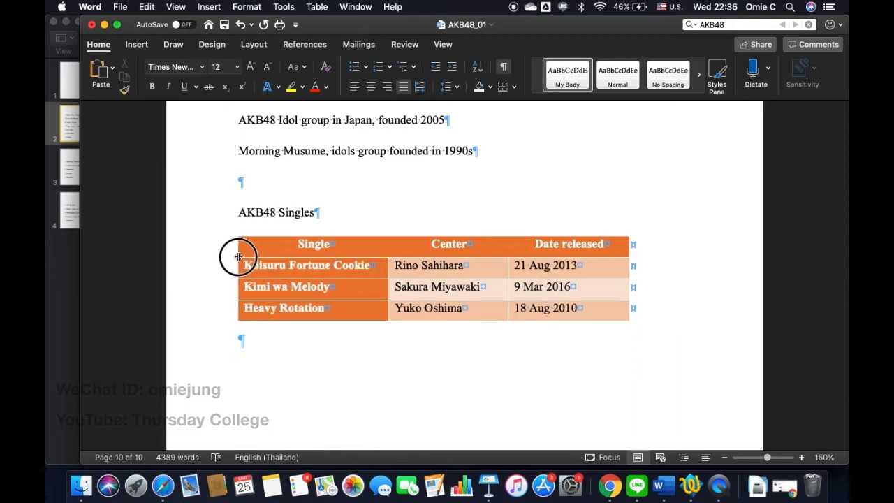
left_click(514, 271)
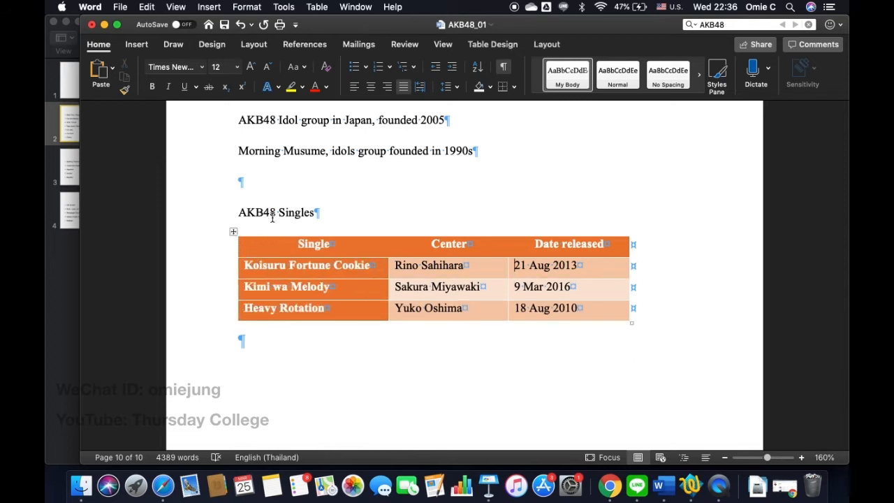
left_click(659, 314)
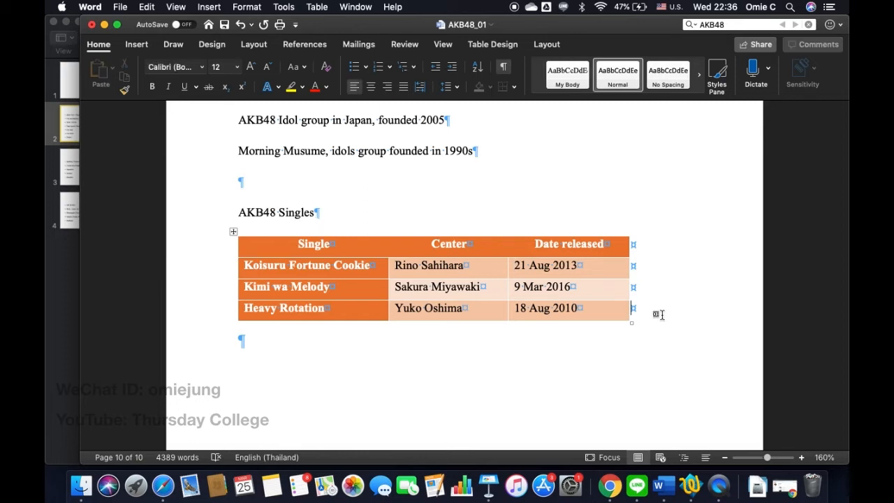
Step: Centre the whole AKB48 Singles table horizontally between the page margins
left_click(232, 231)
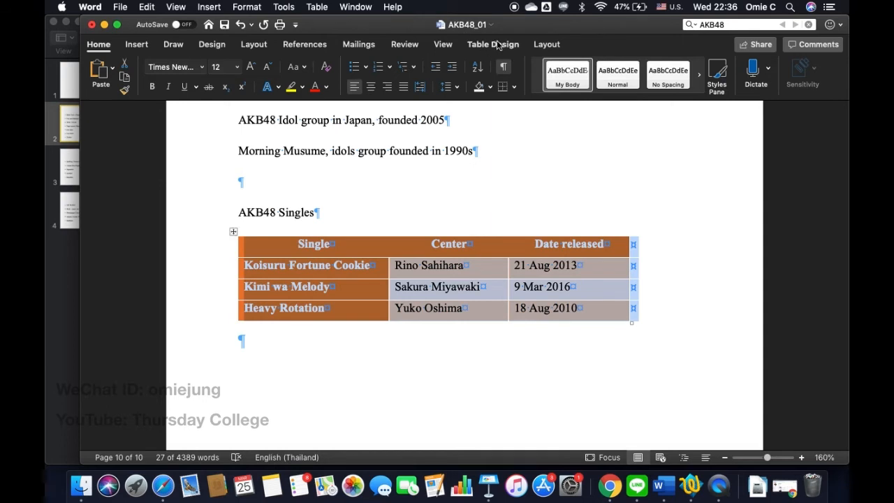
left_click(101, 49)
left_click(99, 47)
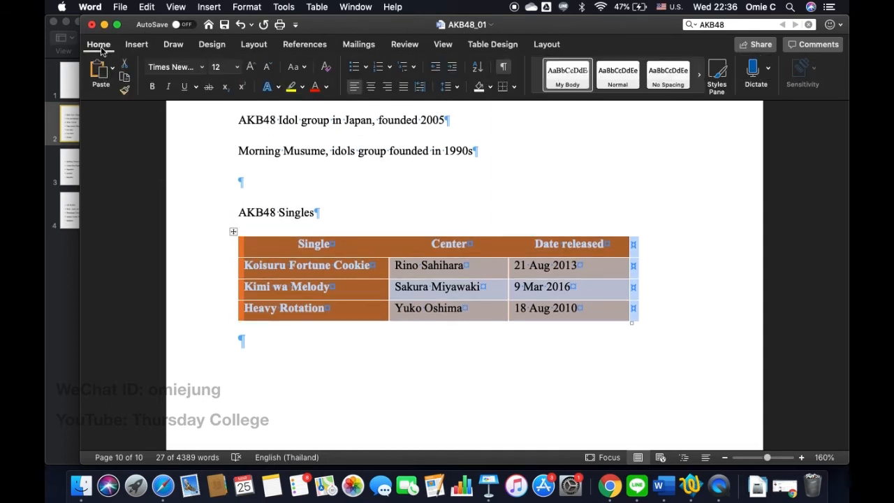
left_click(371, 88)
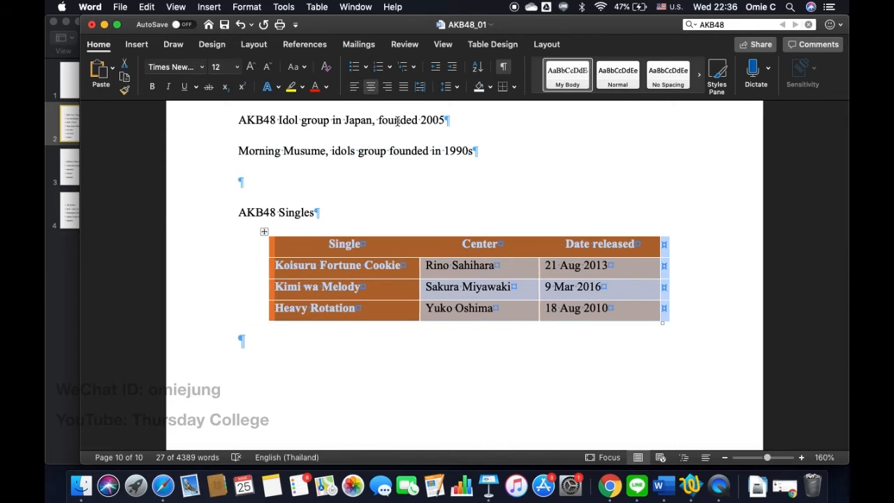
left_click(381, 208)
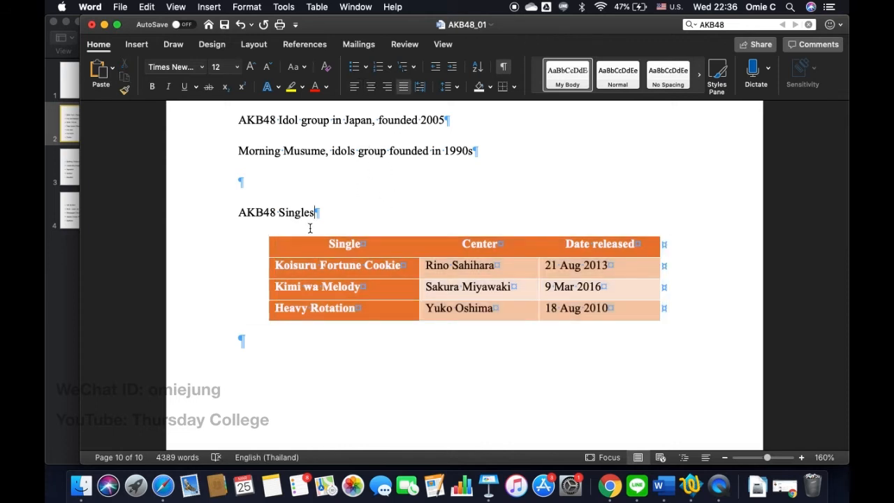
key("Down")
left_click(264, 232)
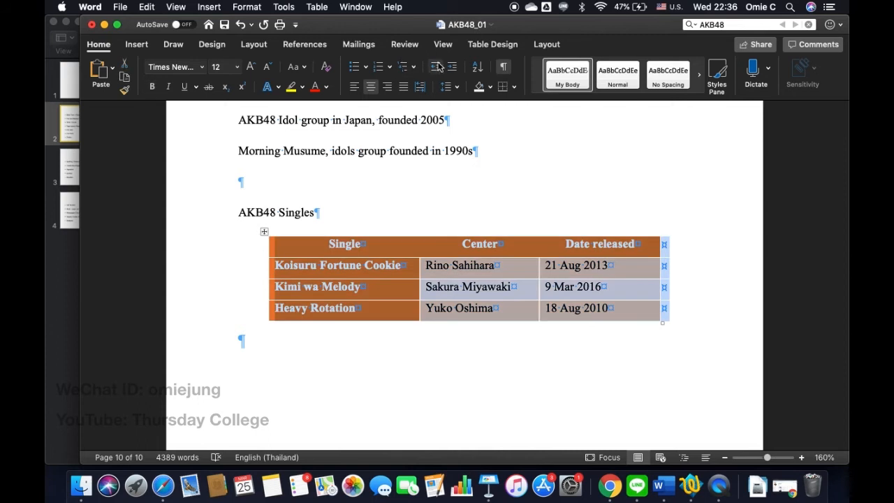
left_click(493, 44)
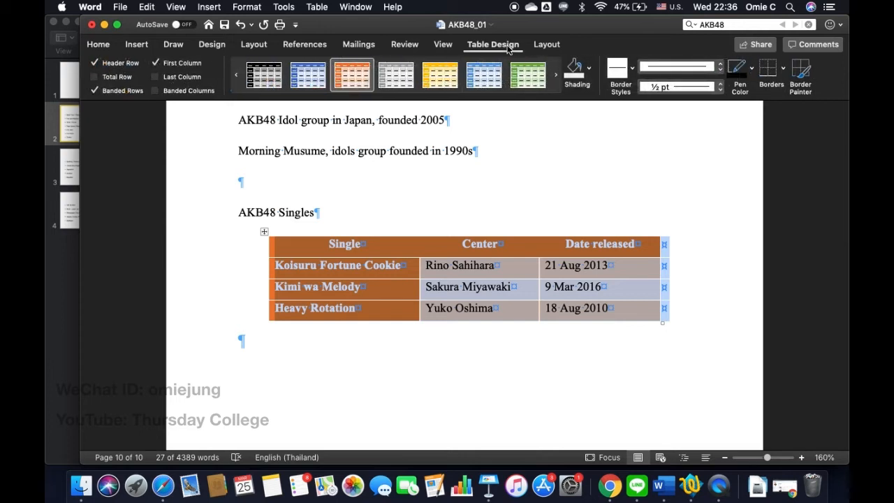
left_click(547, 45)
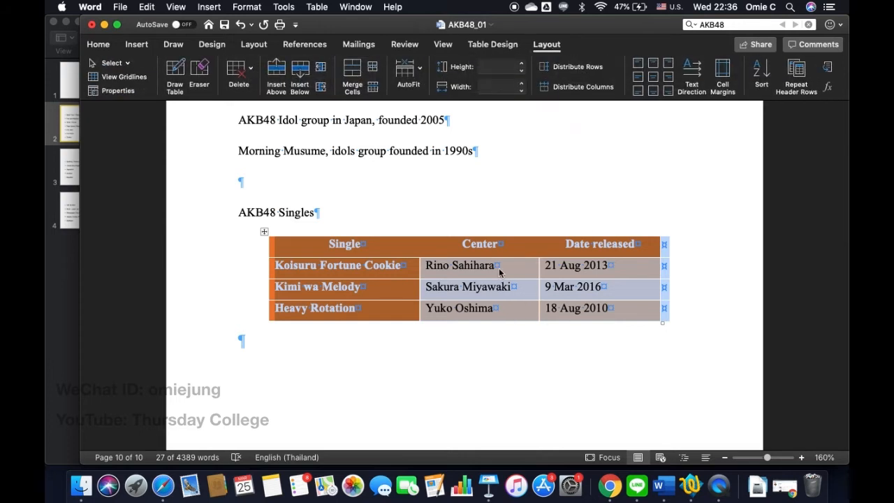
left_click(508, 225)
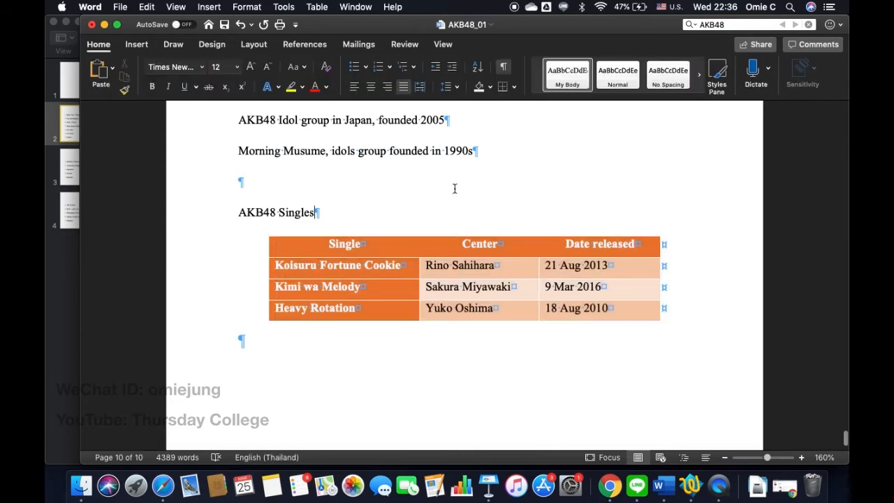
Step: Return to the article's Introduction, switch to Chrome and search Google for "minegishi minami" in a new tab
scroll(455, 189, "up", 2)
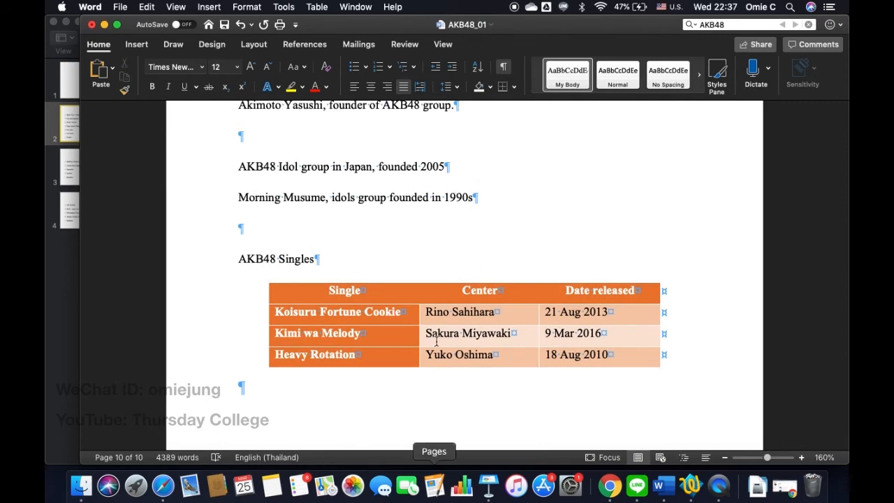
scroll(396, 197, "up", 20)
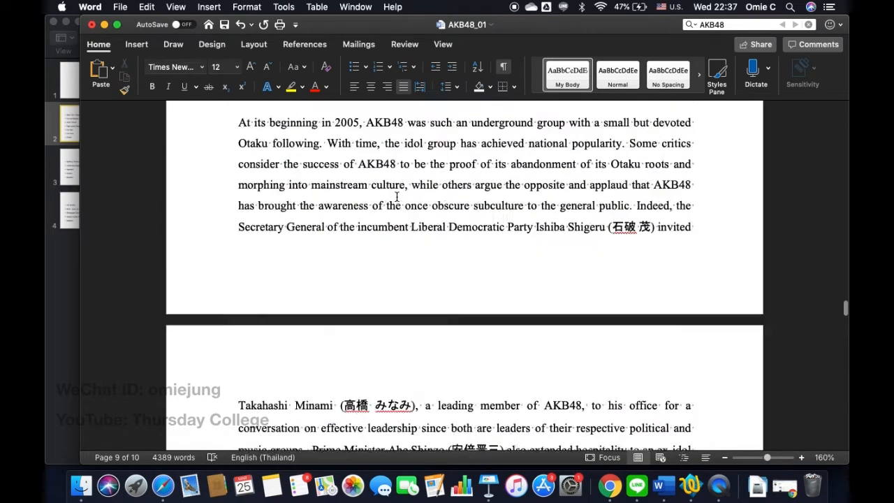
scroll(396, 197, "down", 4)
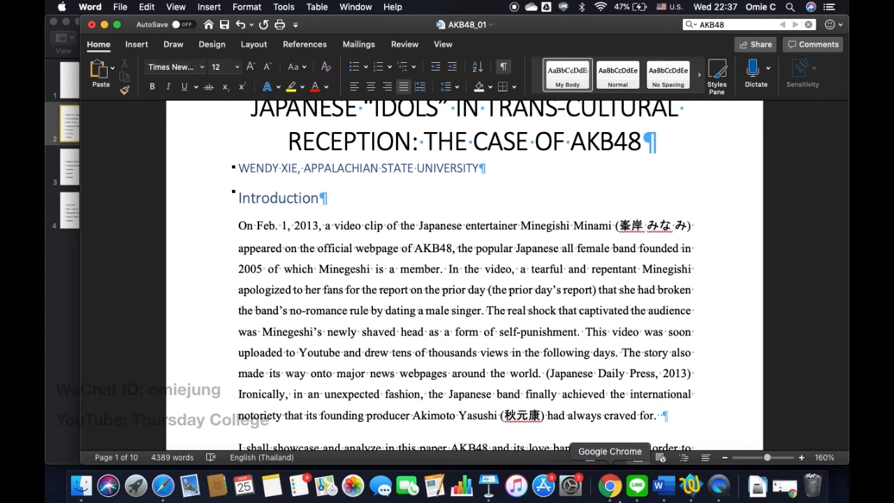
left_click(609, 486)
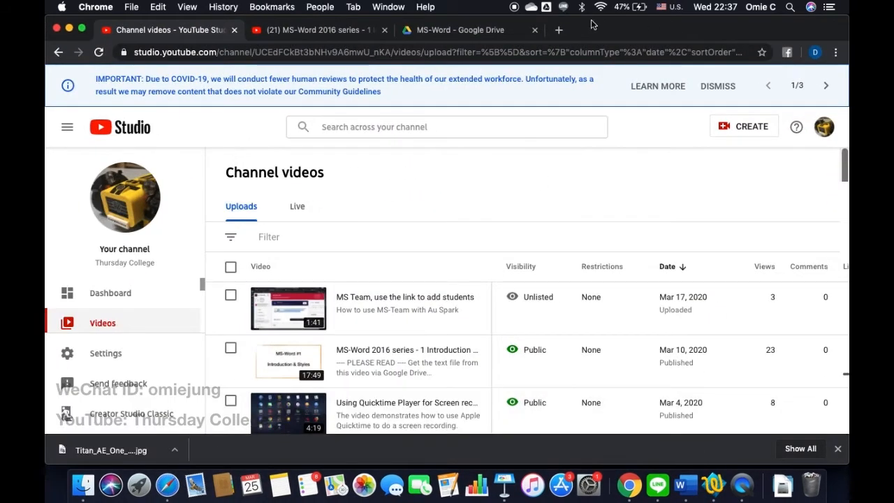
left_click(559, 29)
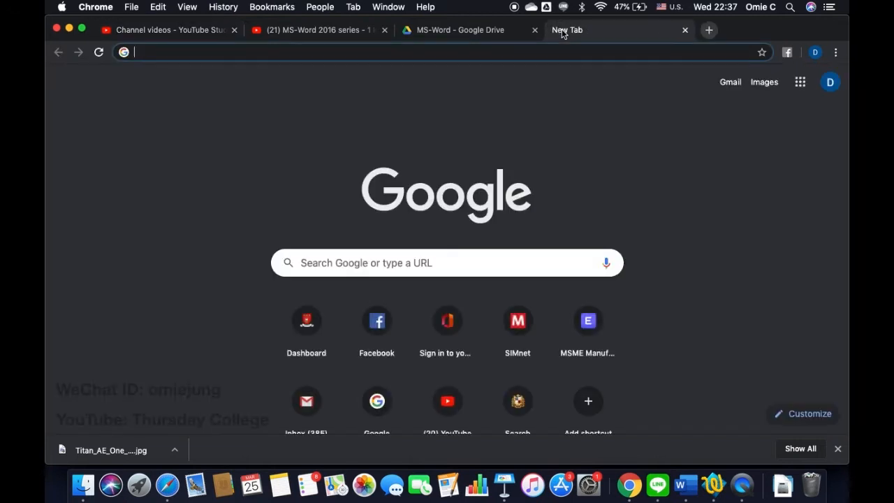
type("goo")
key("Return")
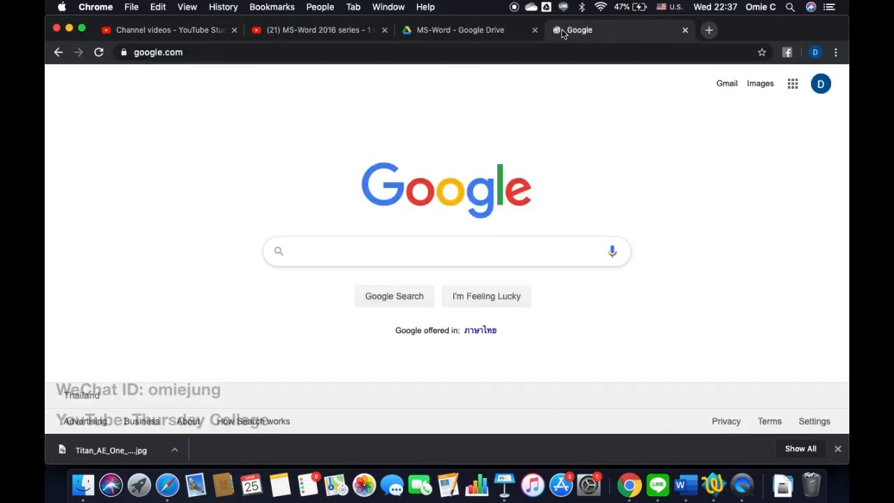
type("Minegishi")
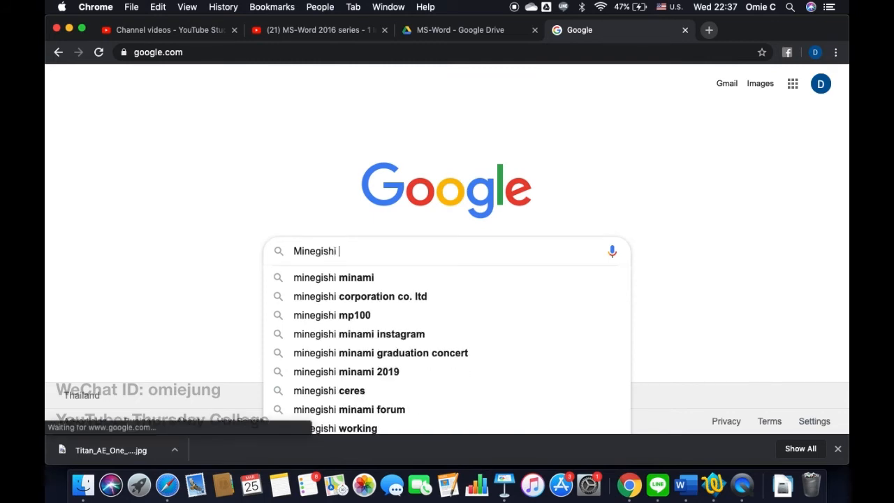
key("Down")
key("Return")
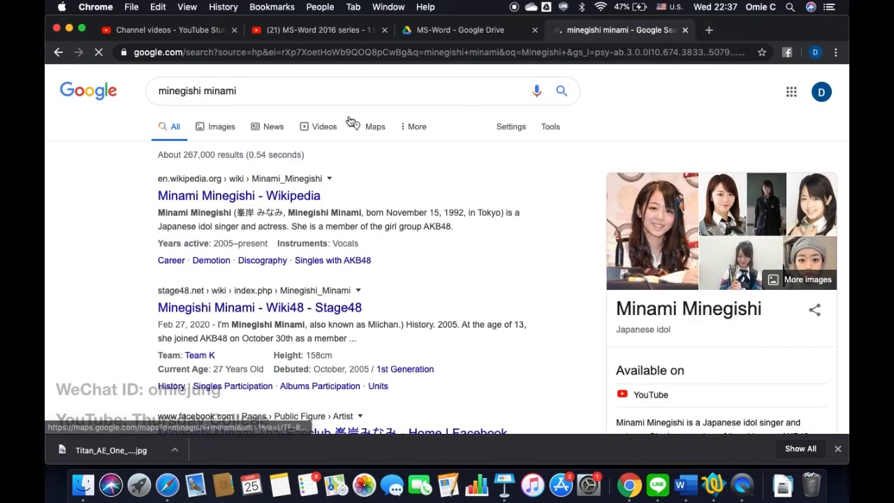
Step: Find the A-to-J Connections portrait among the image results and save it to the Desktop as JPEG image 6525527
left_click(221, 127)
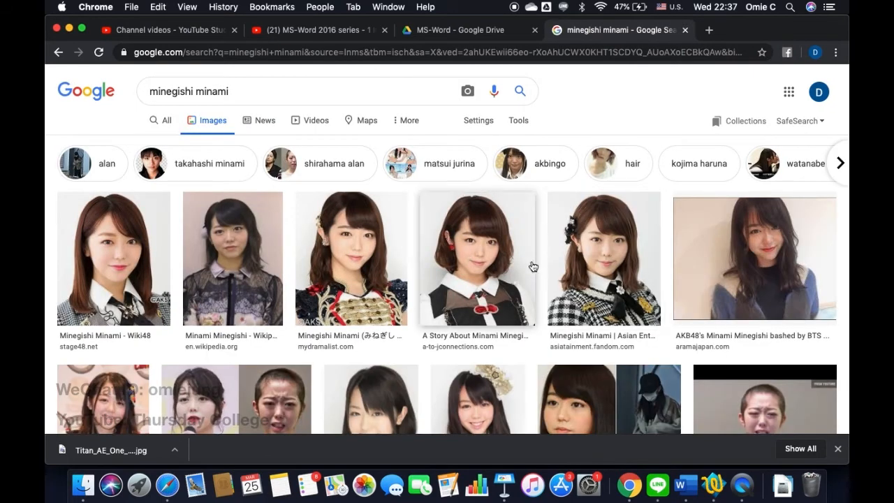
left_click(514, 265)
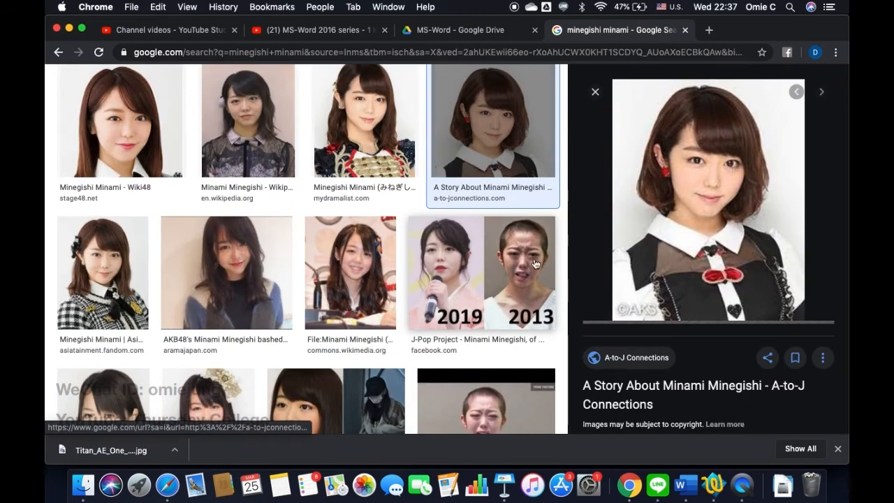
right_click(641, 211)
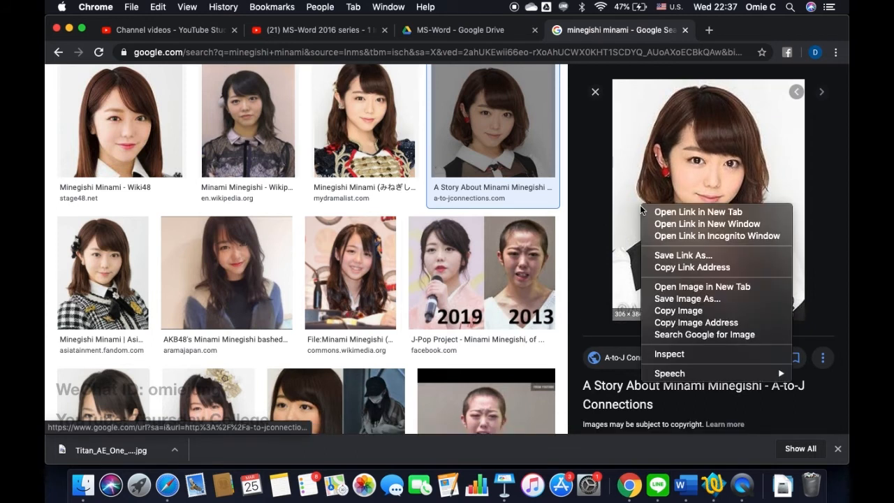
left_click(678, 299)
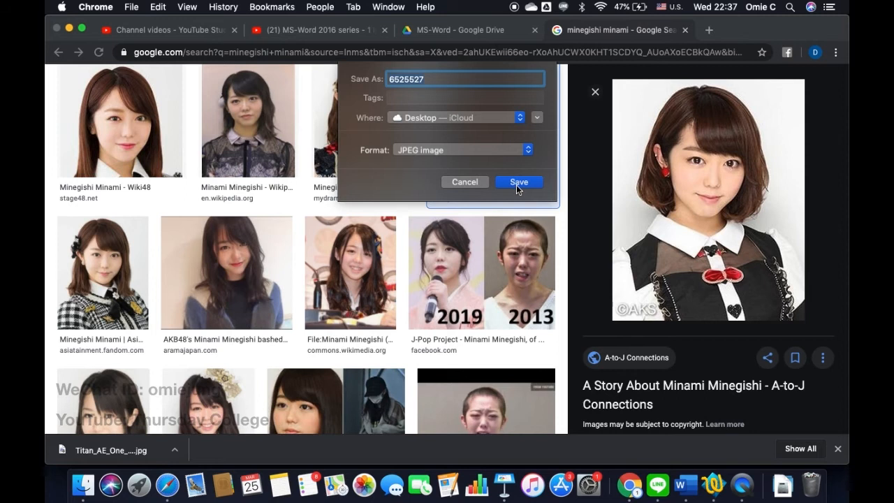
left_click(518, 182)
Step: Minimize the Chrome and Word windows and move the 6525527.jpg picture to the middle of the desktop
left_click(70, 30)
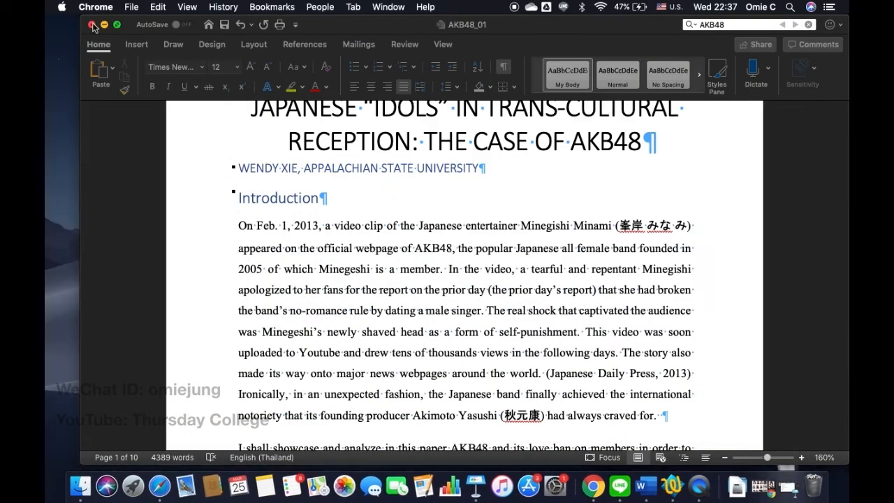
left_click(105, 24)
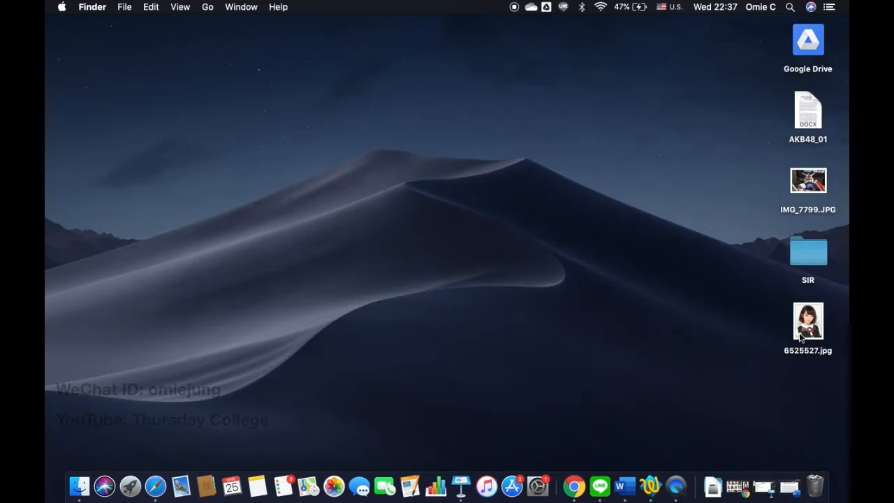
left_click_drag(810, 321, 520, 208)
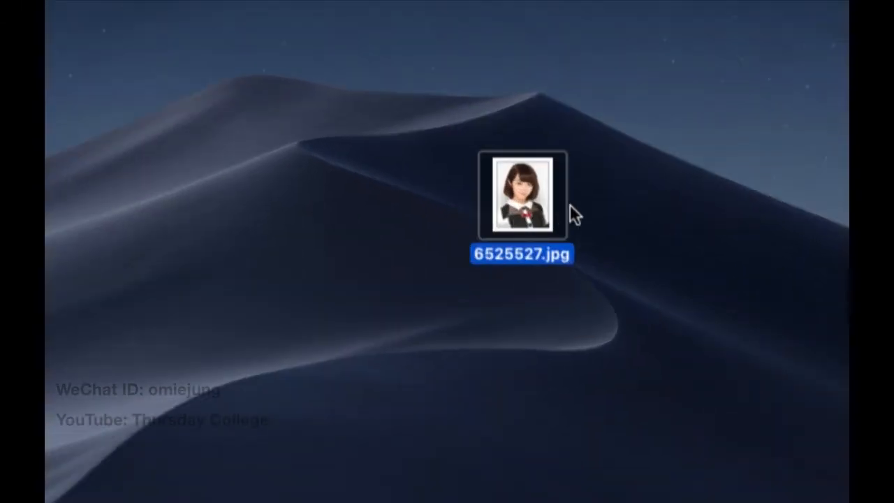
Step: Rename the 6525527.jpg picture on the desktop as MINAMI01.jpg
left_click(540, 215)
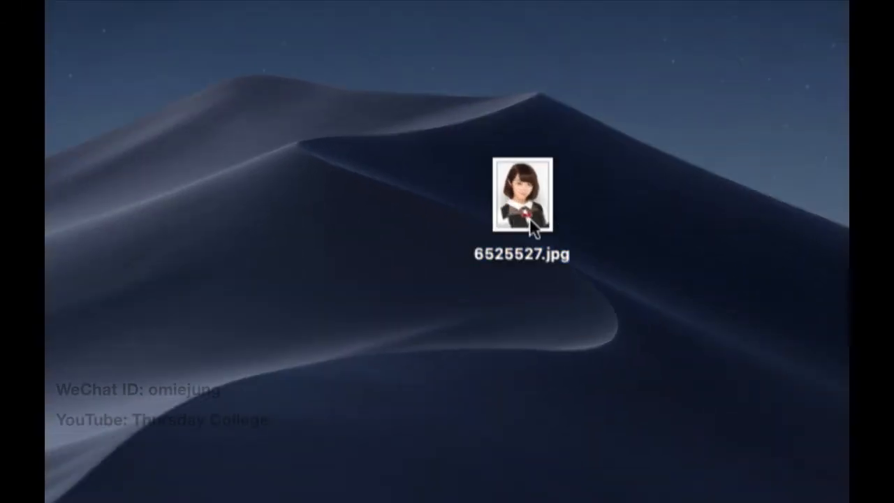
left_click(519, 221)
key("Return")
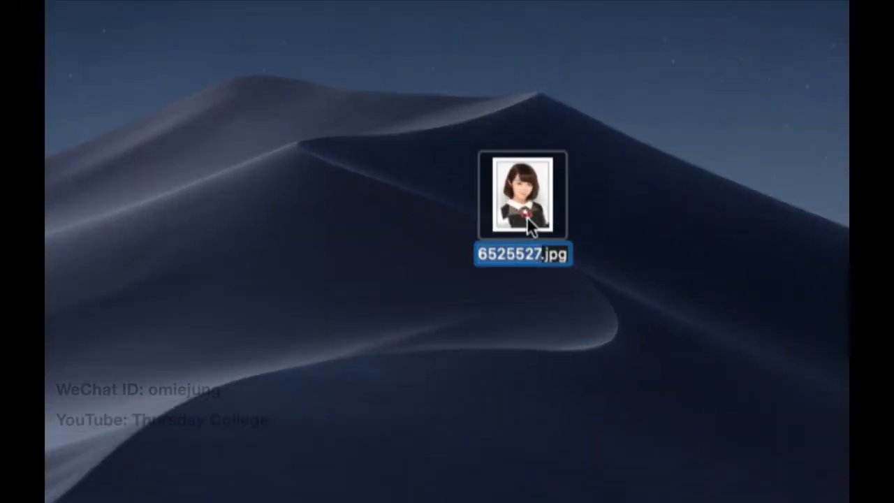
type("MINI")
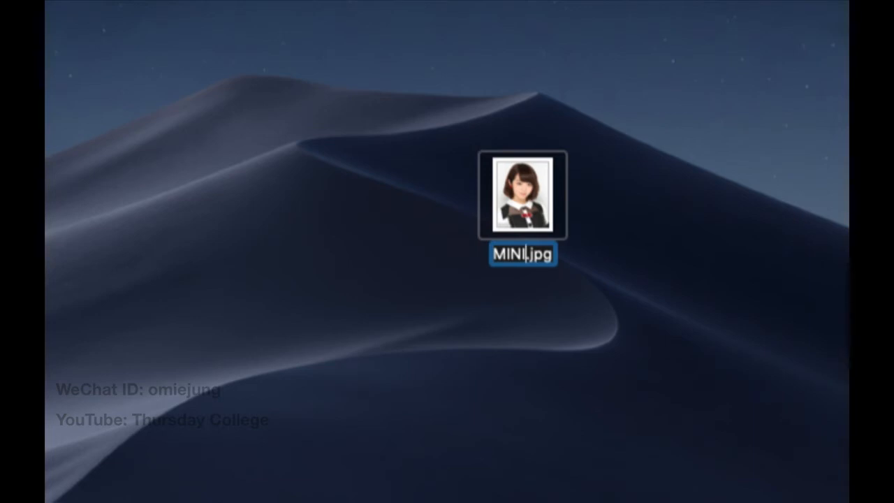
key("BackSpace")
type("A")
type("MI01")
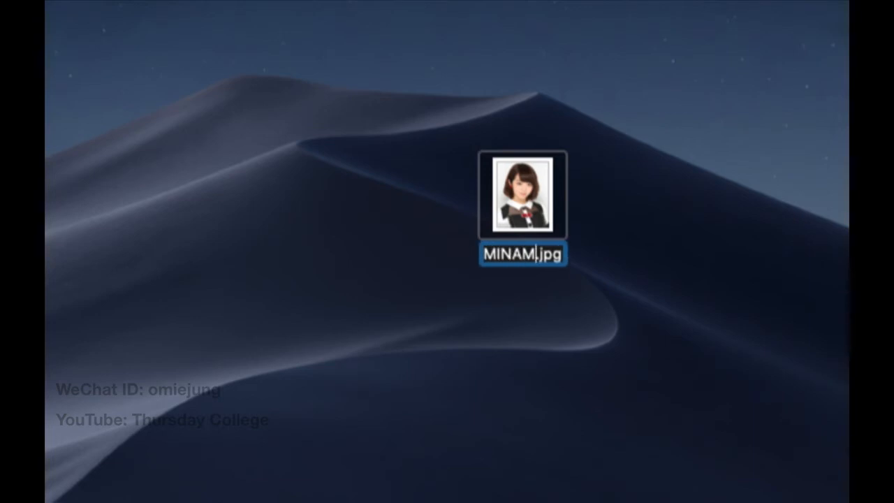
key("Return")
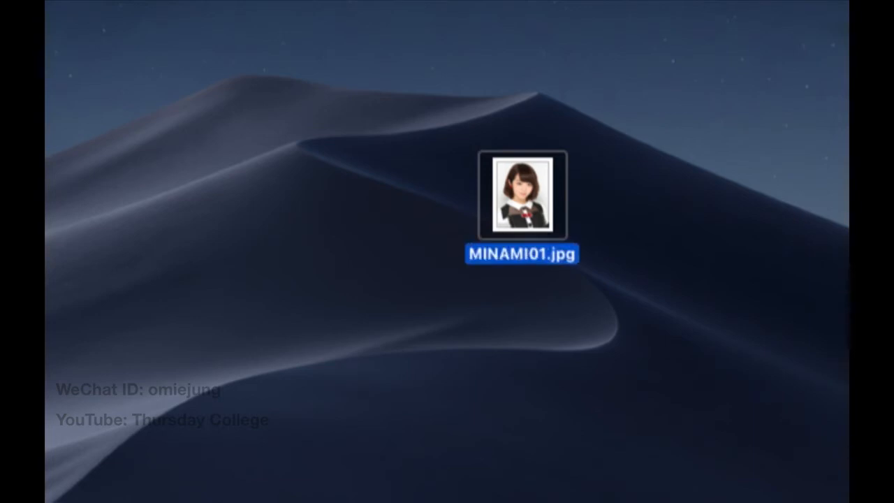
left_click(596, 287)
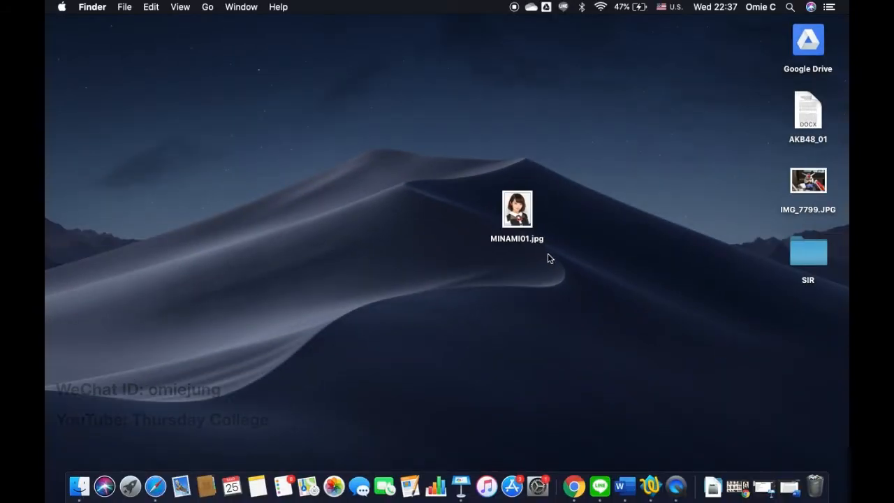
Step: Switch to Word and insert the MINAMI01.jpg picture from the desktop before "Minegishi Minami" in the Introduction's first sentence
left_click(625, 489)
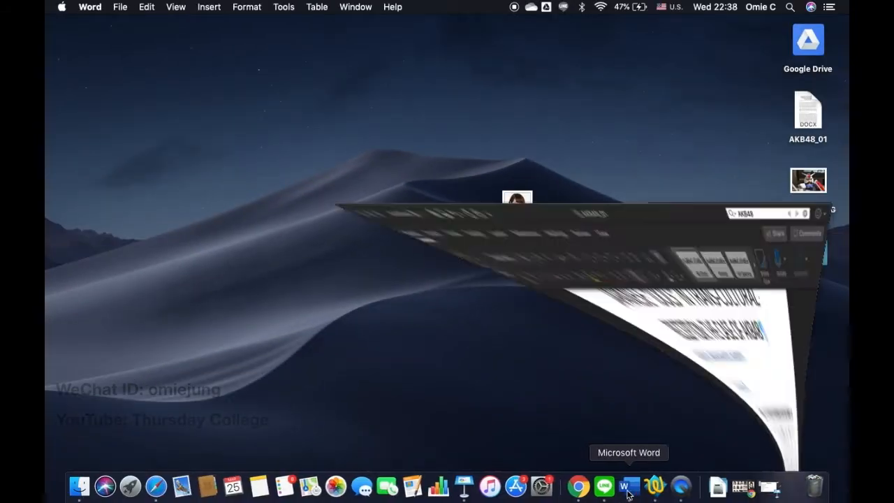
left_click_drag(564, 27, 585, 211)
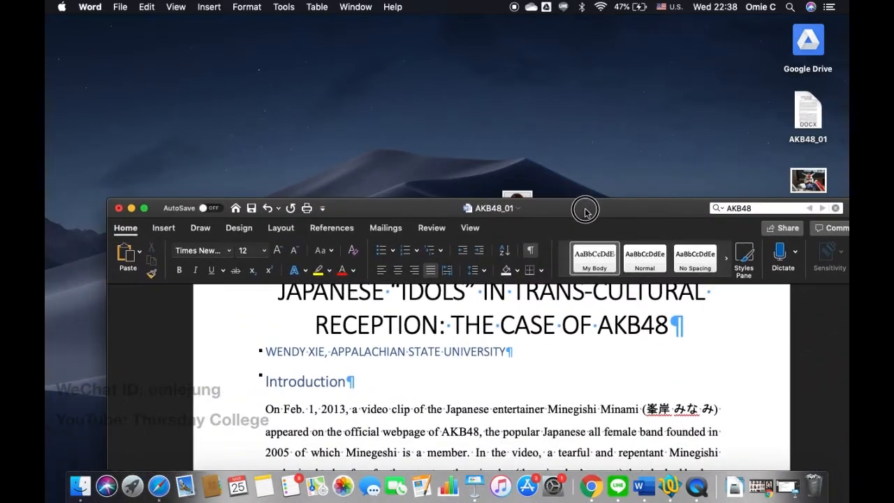
left_click_drag(523, 198, 536, 412)
left_click_drag(590, 206, 508, 48)
Step: Set the portrait's text wrapping to Square
left_click(492, 281)
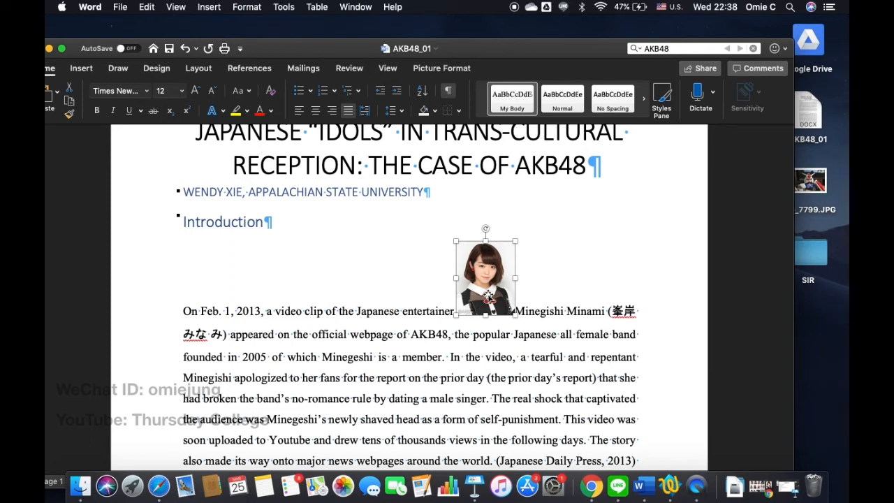
left_click(440, 68)
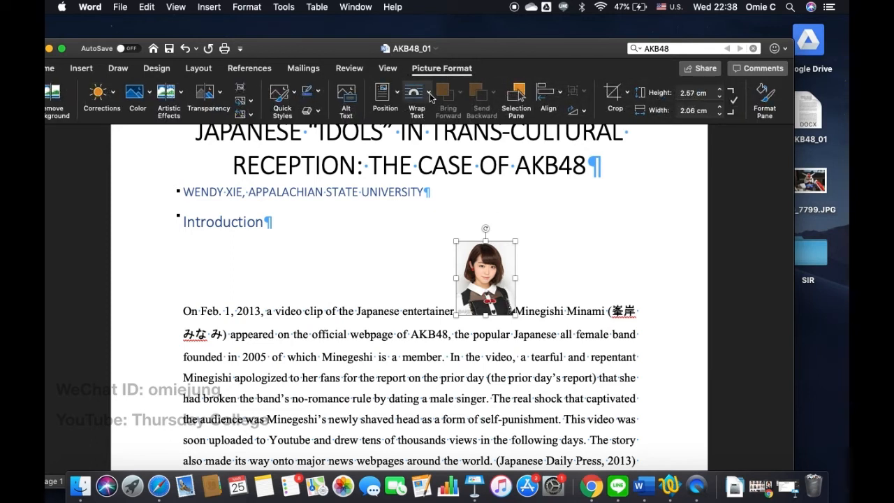
left_click(429, 95)
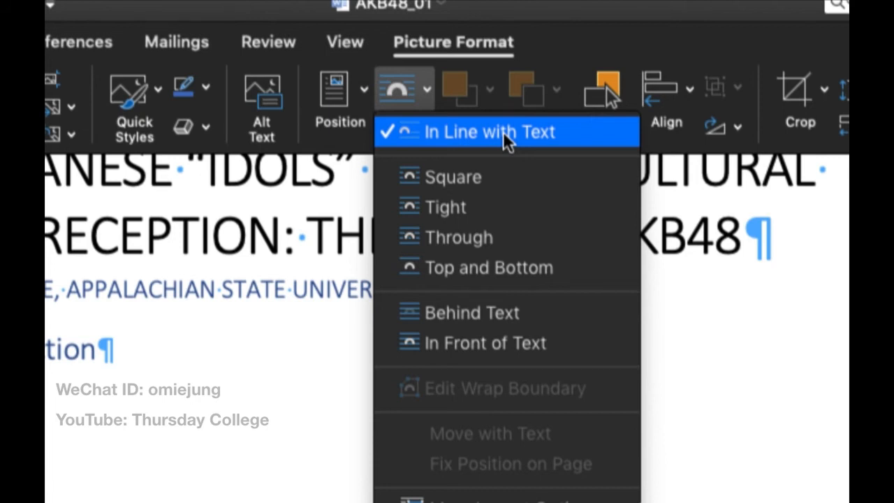
left_click(467, 175)
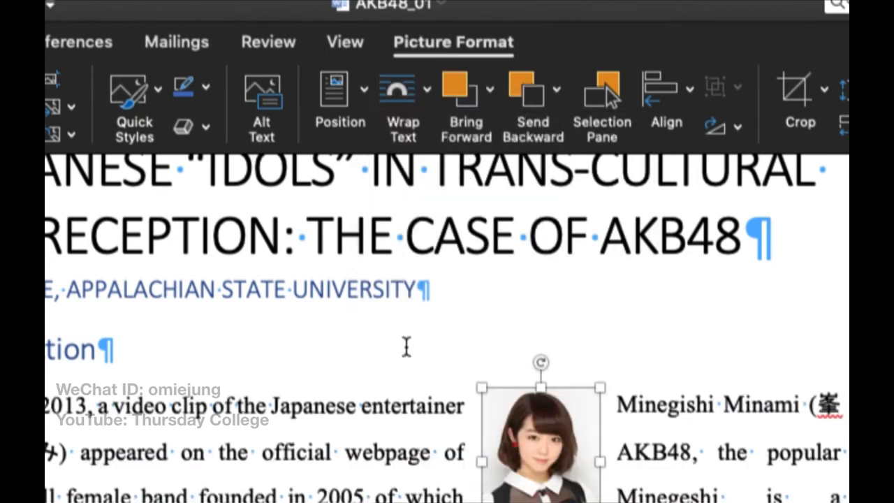
Step: Move the portrait to the right margin of the Introduction's first paragraph and enlarge it to about 5.5 cm high by 4.37 cm wide
scroll(407, 347, "down", 7)
scroll(407, 347, "up", 3)
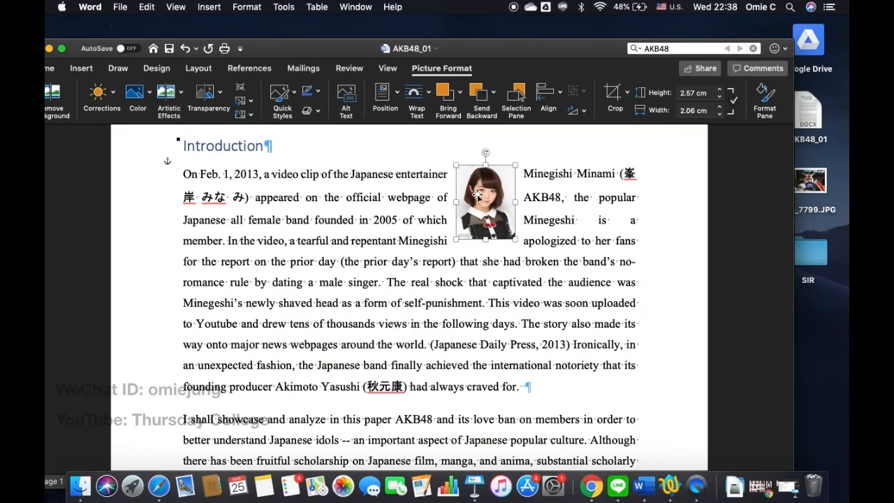
left_click_drag(481, 196, 602, 196)
left_click_drag(577, 239, 522, 324)
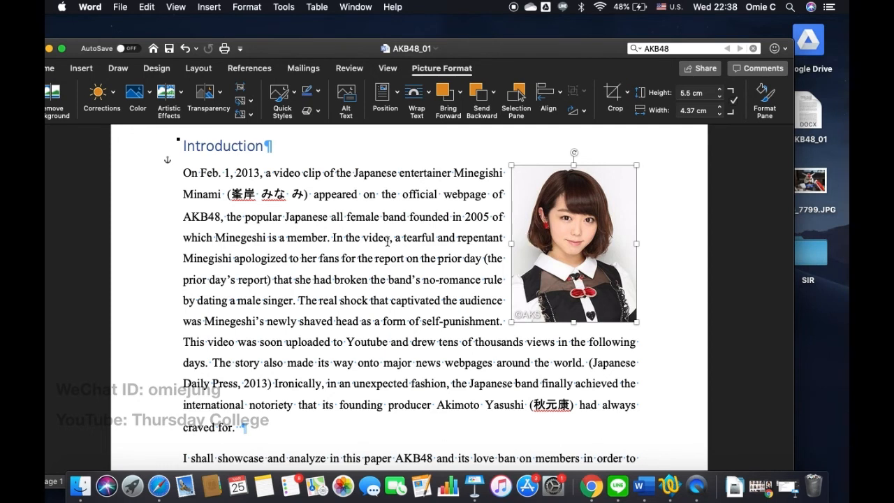
Step: Try replacing AKB48 with BNK48 in the paragraph beginning "I shall showcase and analyze in this paper"
scroll(388, 242, "down", 3)
scroll(388, 242, "up", 3)
scroll(388, 242, "down", 7)
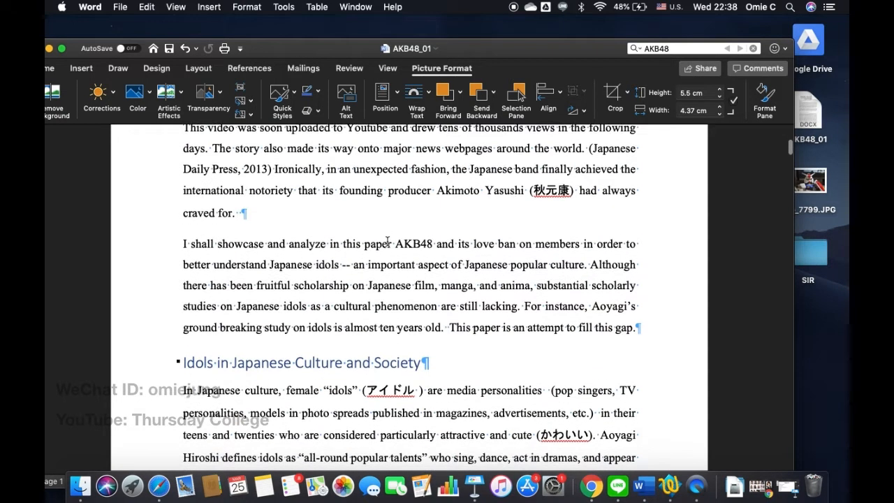
scroll(388, 242, "down", 3)
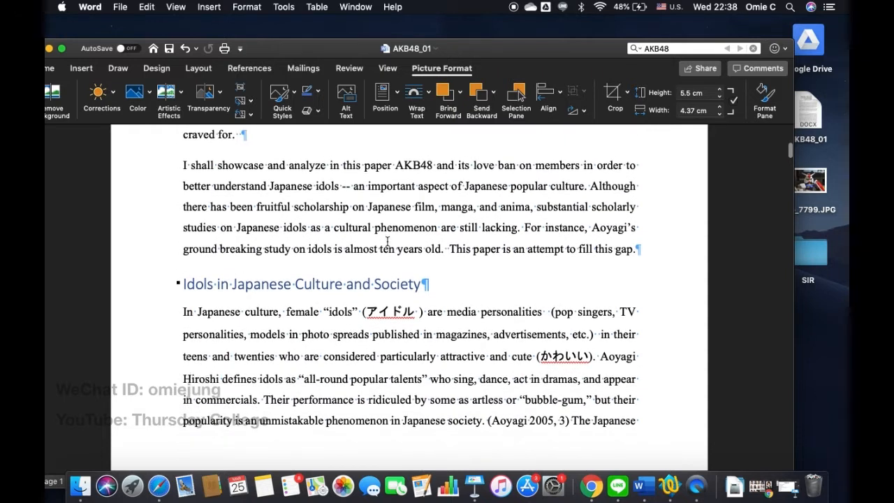
scroll(388, 242, "up", 3)
double_click(421, 231)
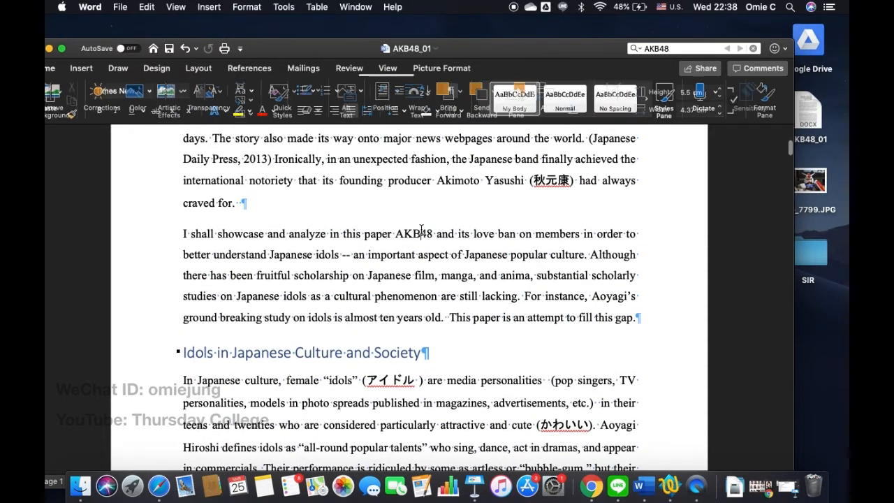
type("BNK")
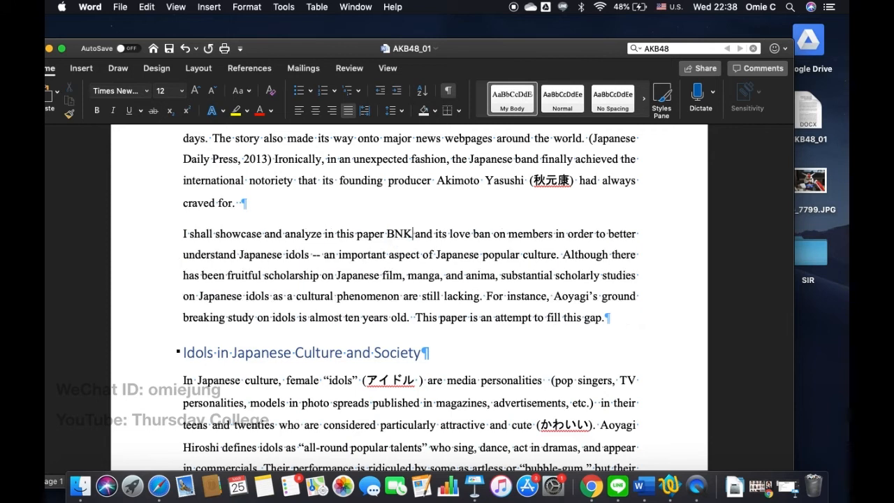
type("48")
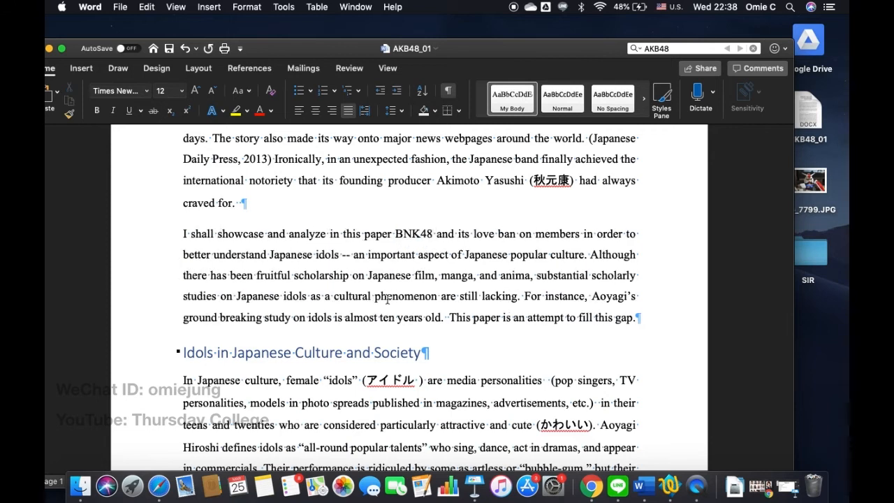
Step: Undo the BNK48 replacement in the Introduction's second paragraph
scroll(392, 297, "up", 3)
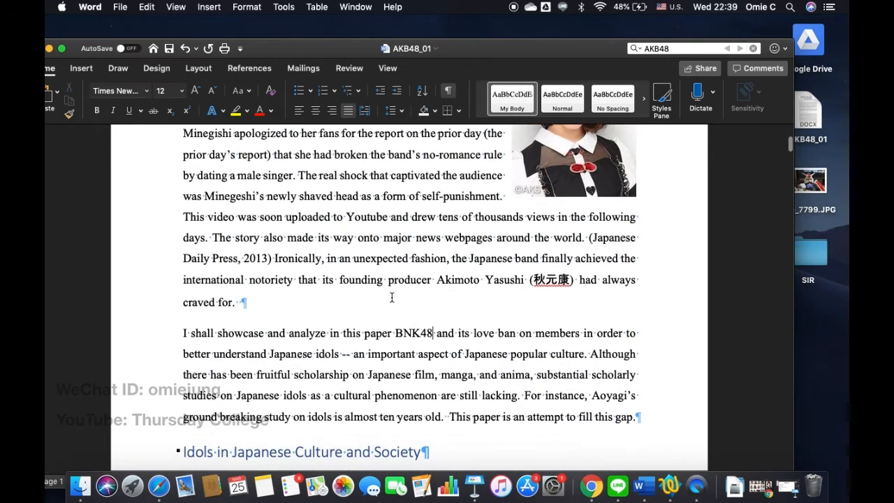
scroll(392, 297, "down", 4)
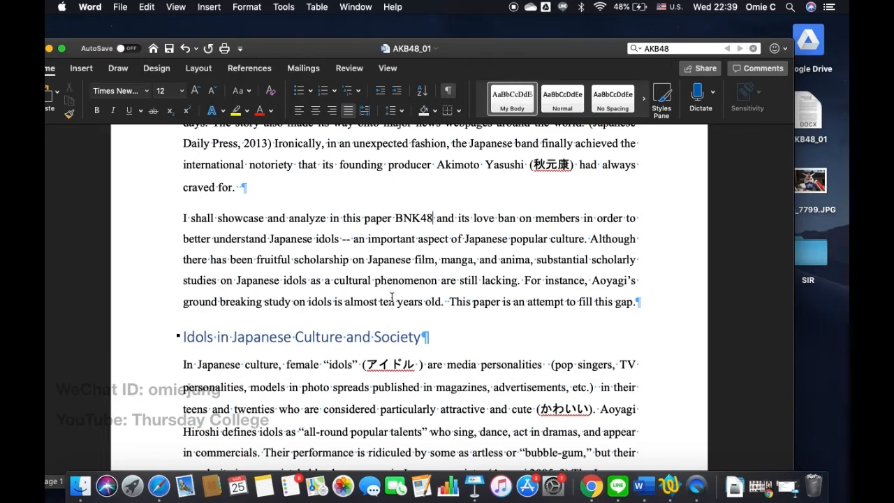
key("super+z")
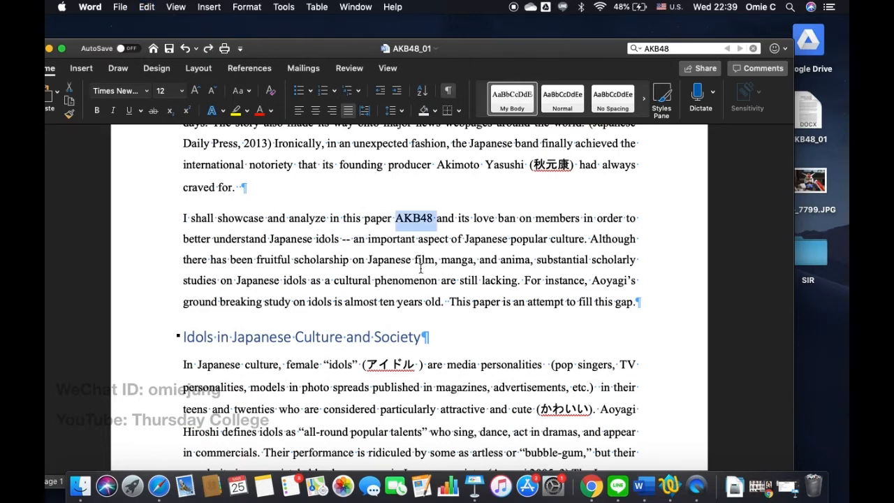
Step: Replace the selected AKB48 in the Introduction's second paragraph with BNK48
scroll(422, 269, "down", 10)
scroll(422, 267, "down", 3)
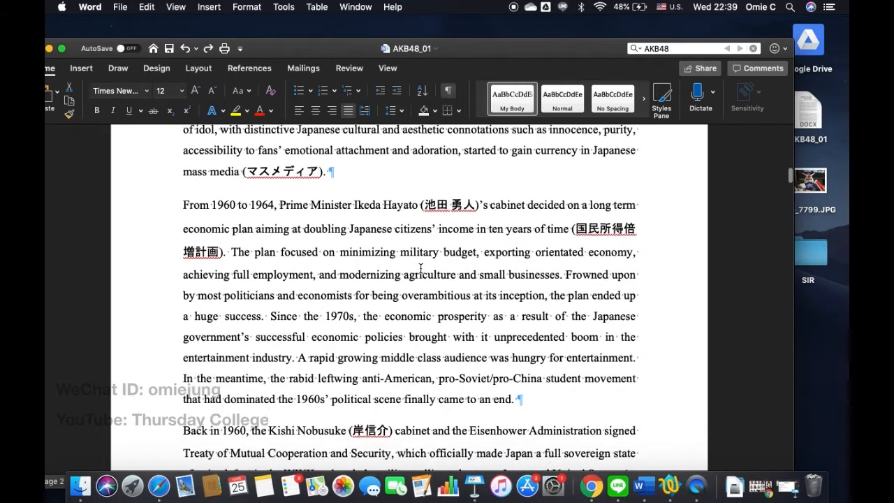
scroll(421, 267, "up", 6)
scroll(421, 269, "down", 5)
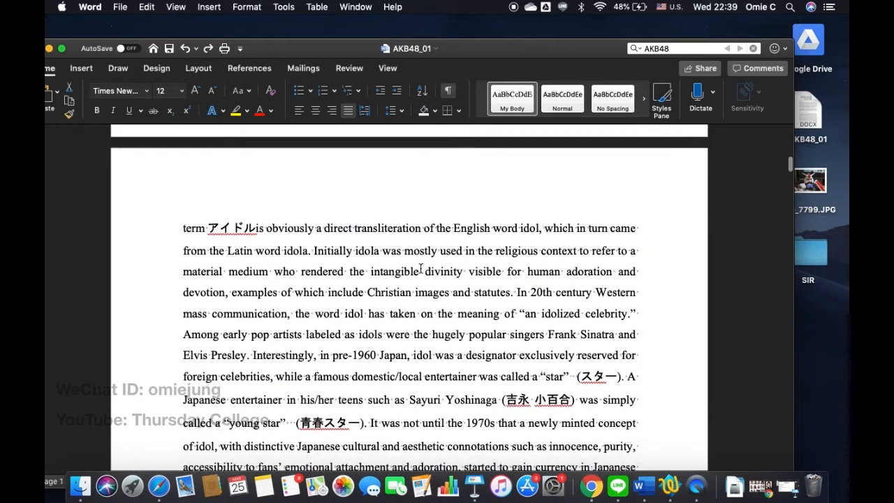
scroll(421, 267, "up", 12)
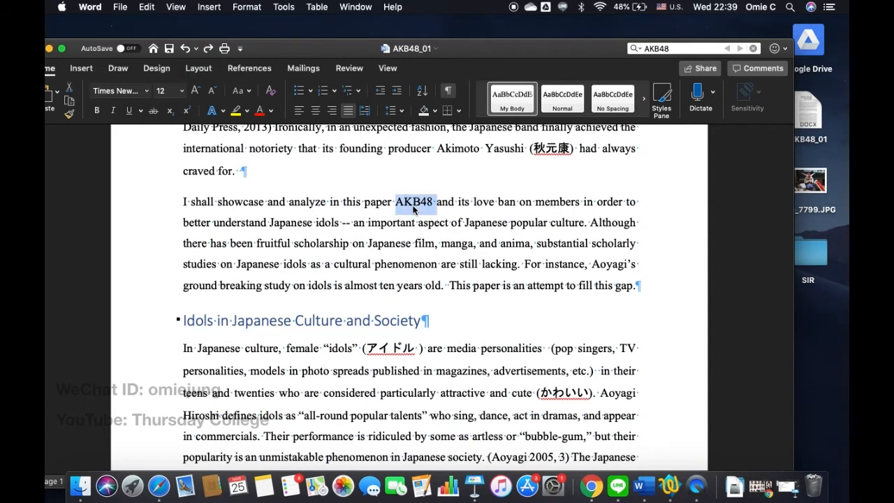
type("BNK")
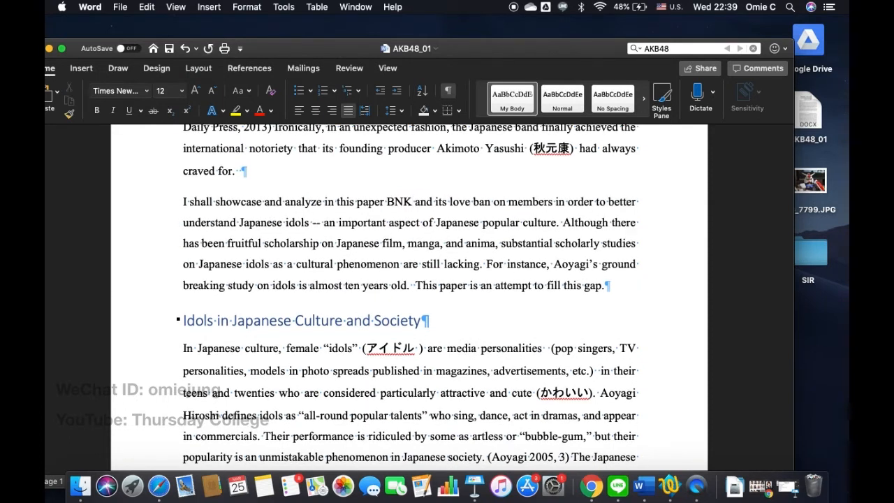
type("48")
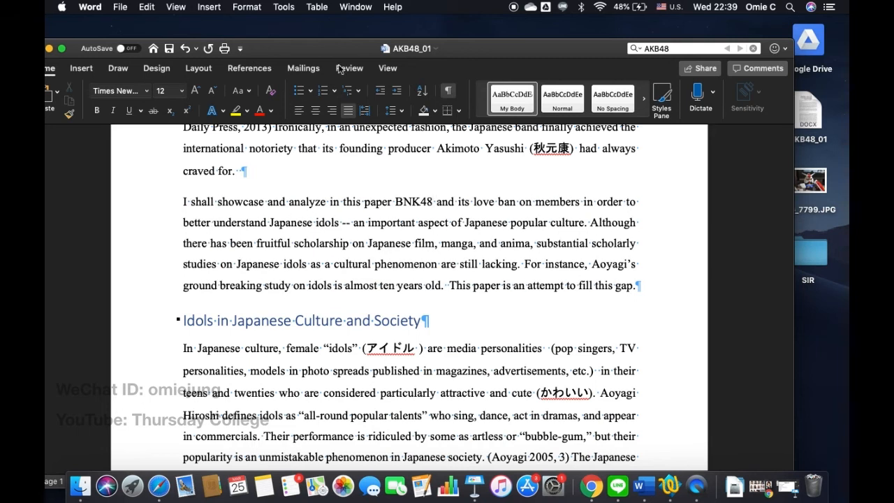
Step: Switch to Chrome and replace the image search for minegishi minami with a search for BNK48
left_click(595, 489)
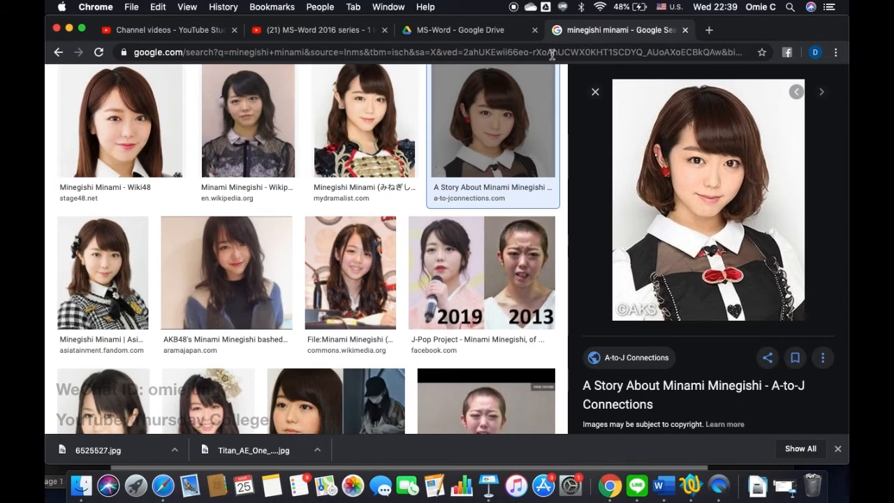
scroll(399, 83, "up", 3)
triple_click(362, 94)
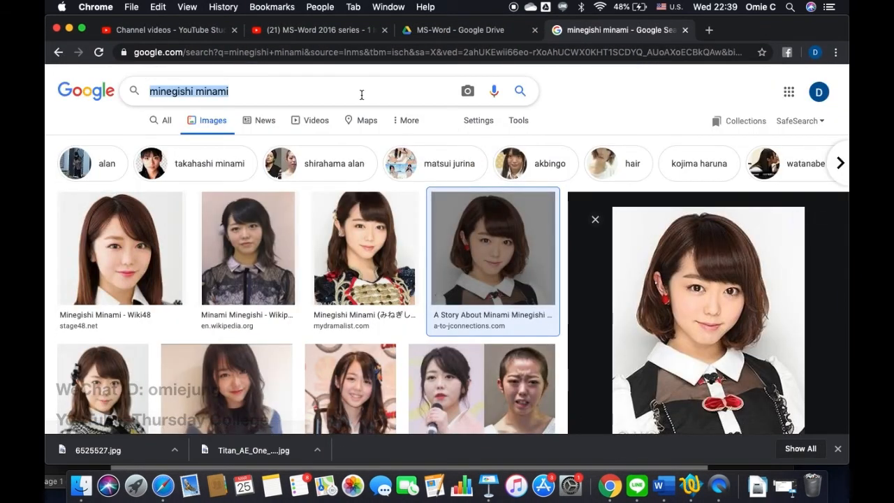
type("BNK48")
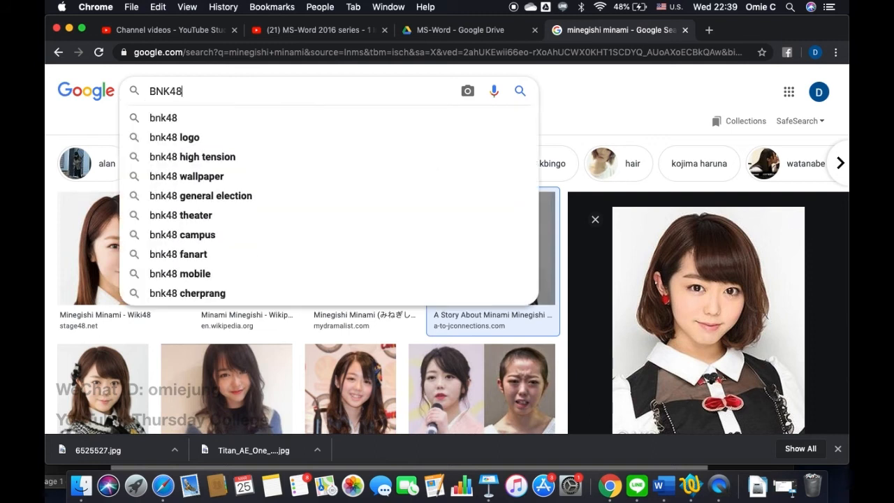
key("Return")
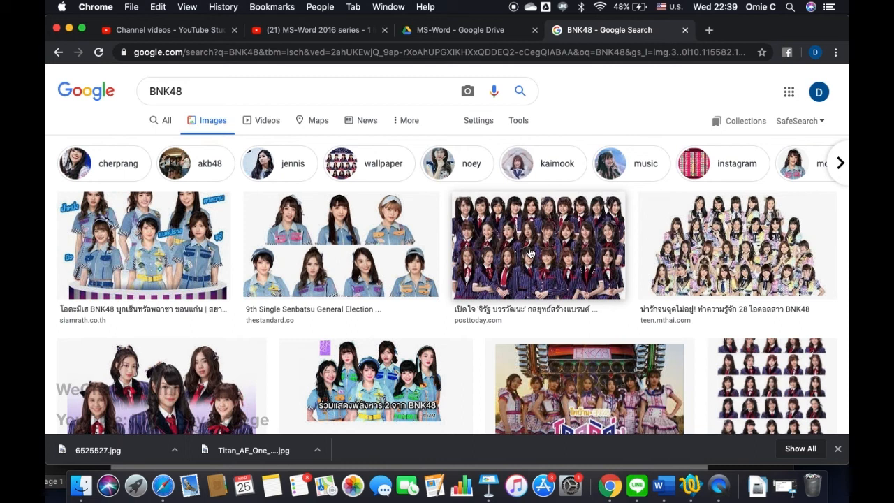
Step: Open the posttoday.com result showing three rows of BNK48 members and save its picture to the Desktop as a JPEG image
scroll(315, 292, "down", 3)
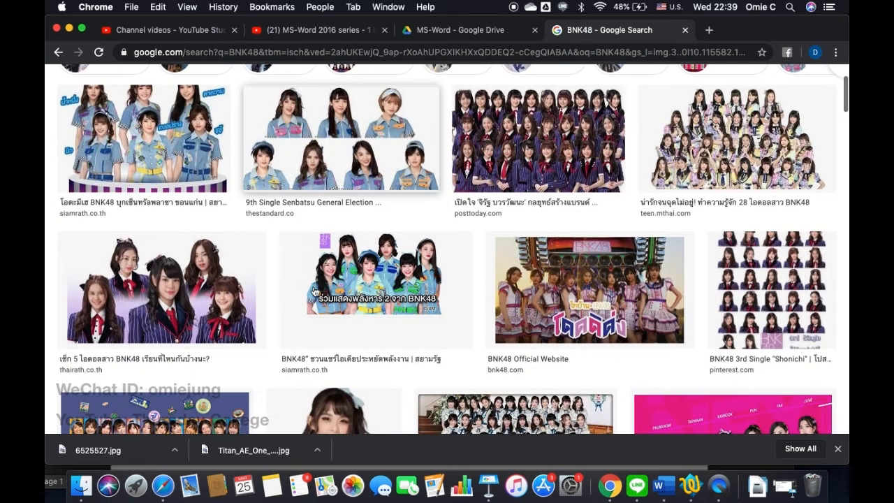
scroll(315, 292, "up", 3)
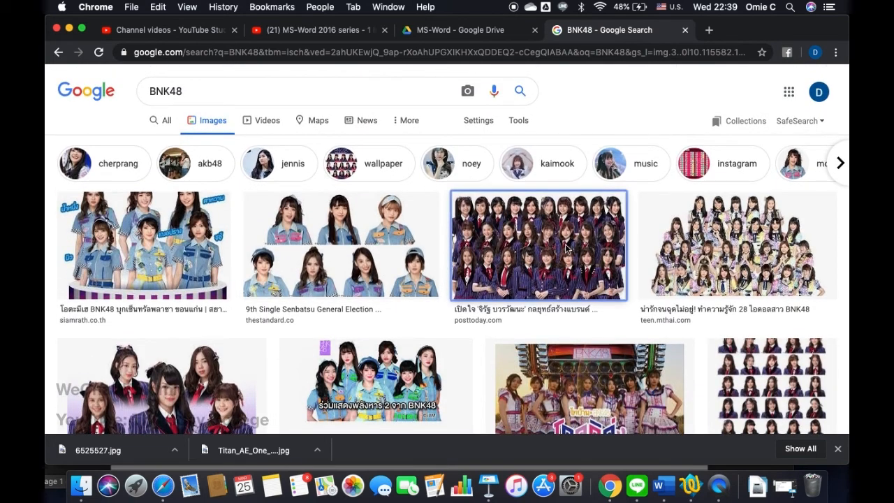
left_click(567, 248)
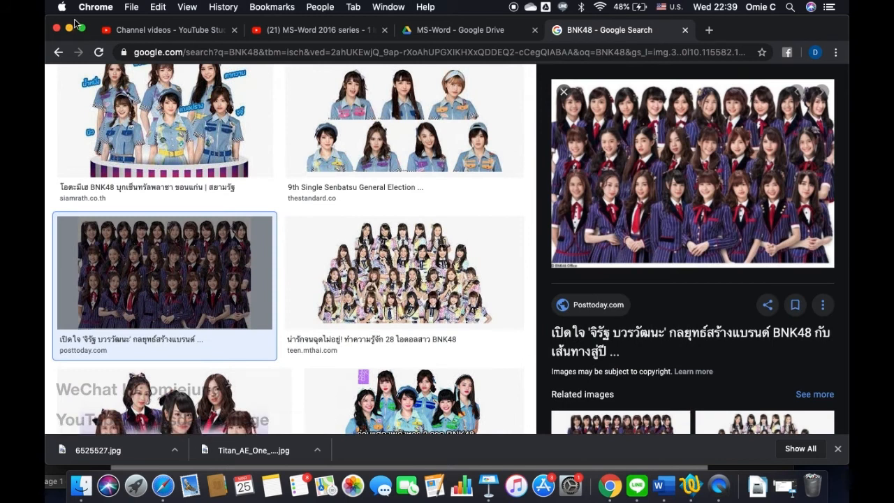
right_click(630, 150)
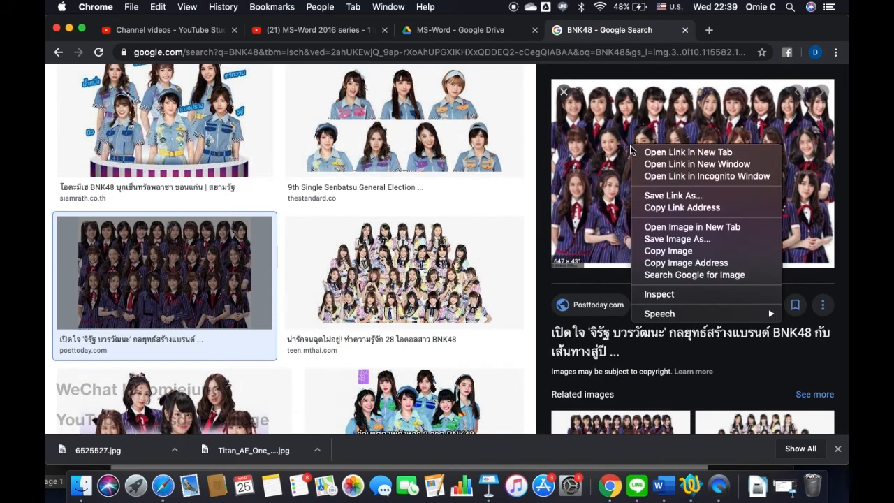
left_click(664, 240)
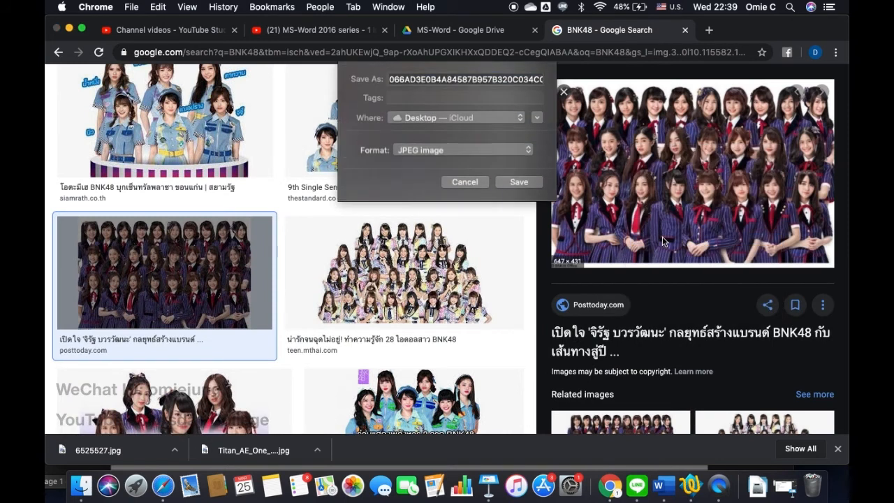
left_click(519, 182)
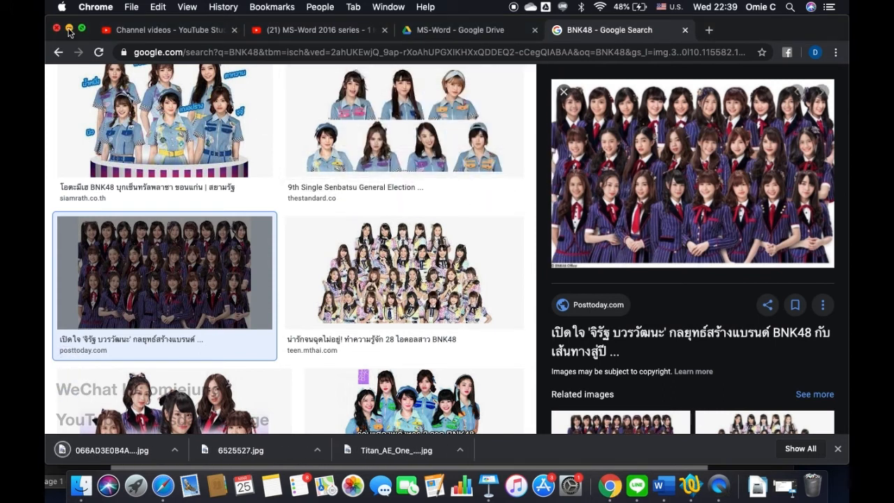
Step: Clear the open windows off the desktop and rename the downloaded group picture as BNK48_01
left_click(69, 29)
left_click(49, 49)
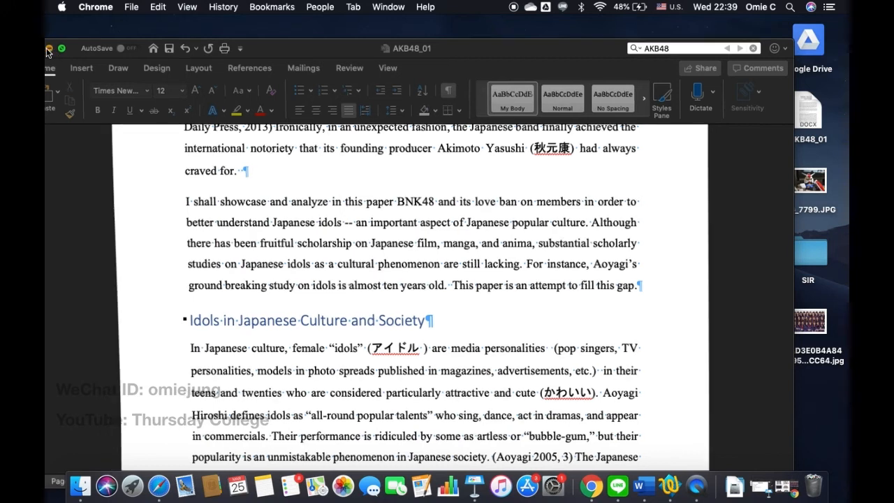
left_click(795, 321)
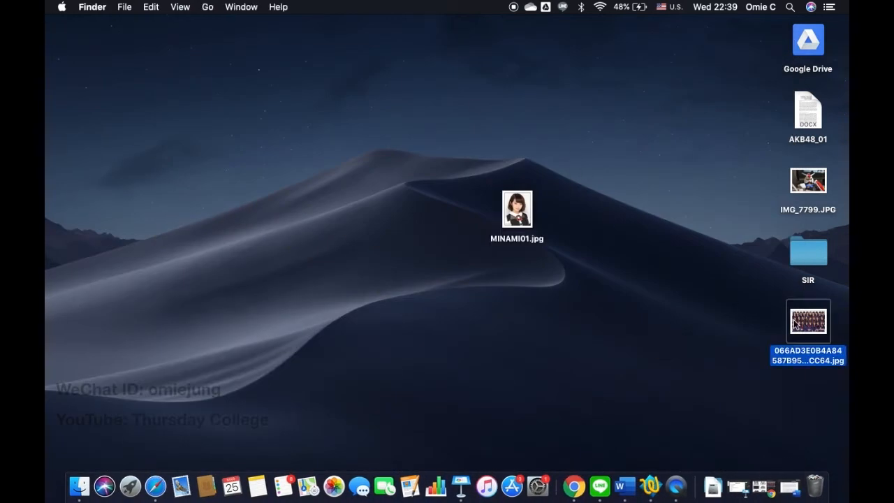
key("Return")
type("BNK")
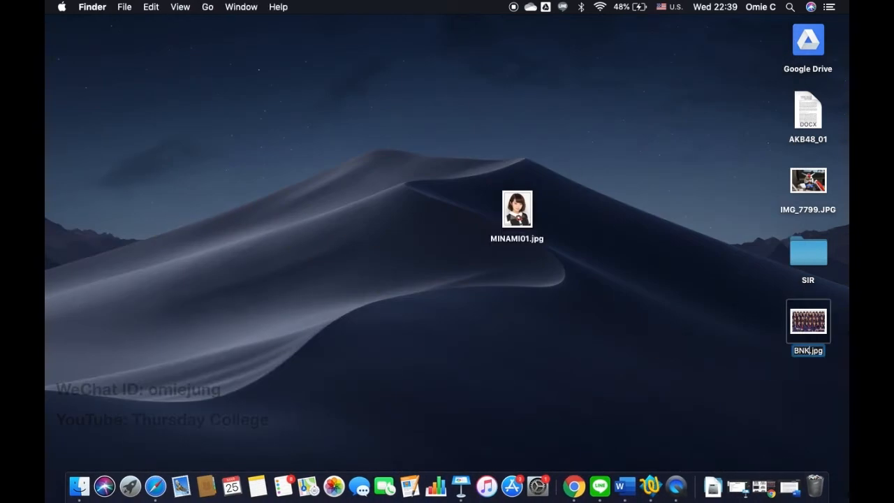
type("48_01")
key("Return")
left_click(810, 412)
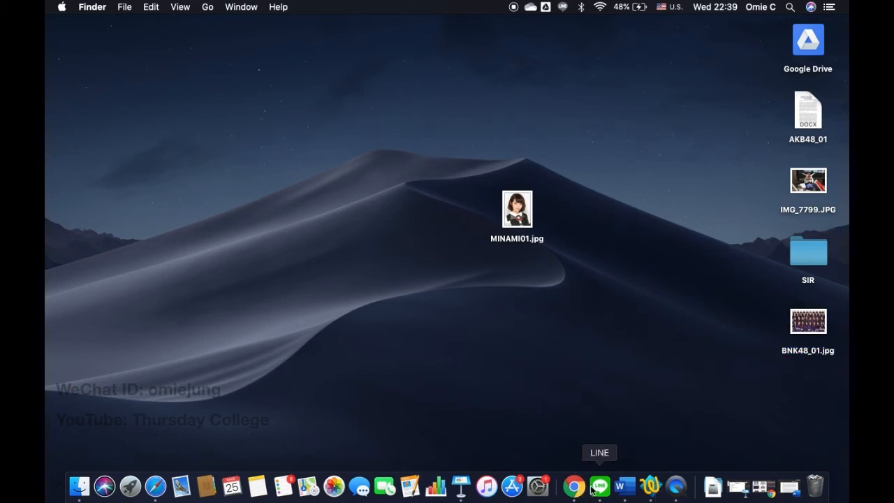
Step: Switch to Word, insert BNK48_01.jpg into the Introduction's second paragraph and shrink it to about 10.34 cm by 6.88 cm
left_click(620, 488)
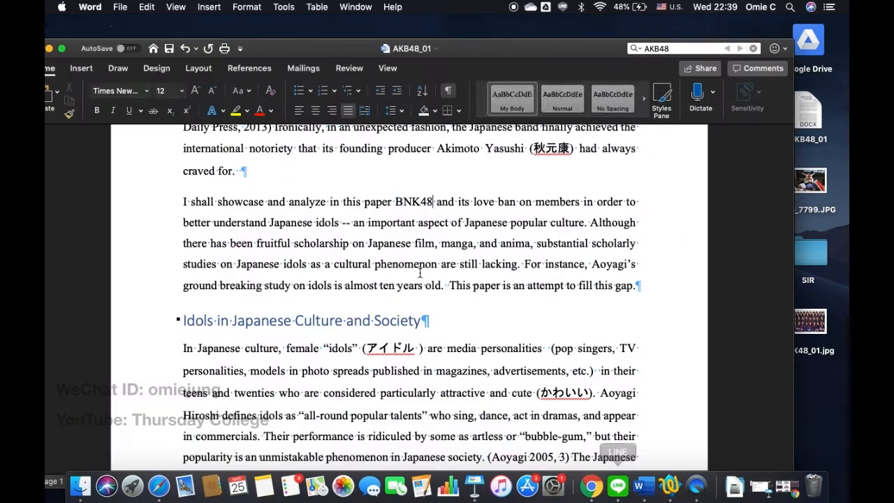
scroll(393, 295, "up", 2)
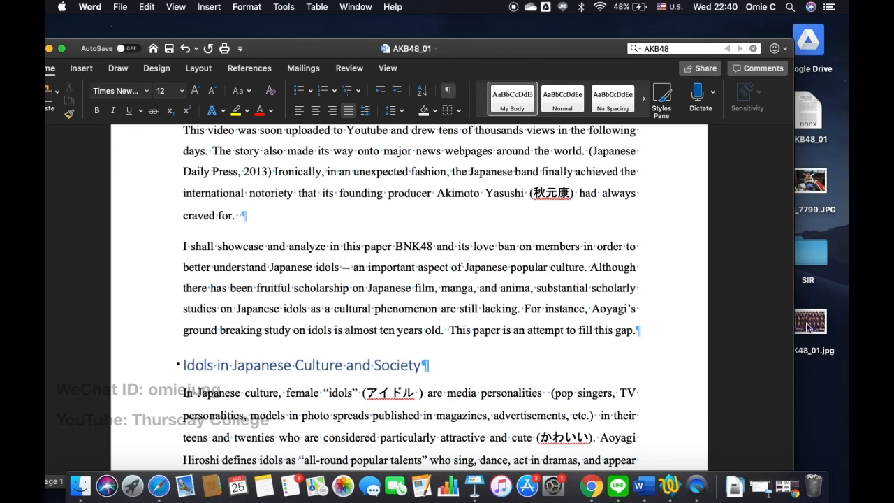
left_click_drag(808, 327, 378, 304)
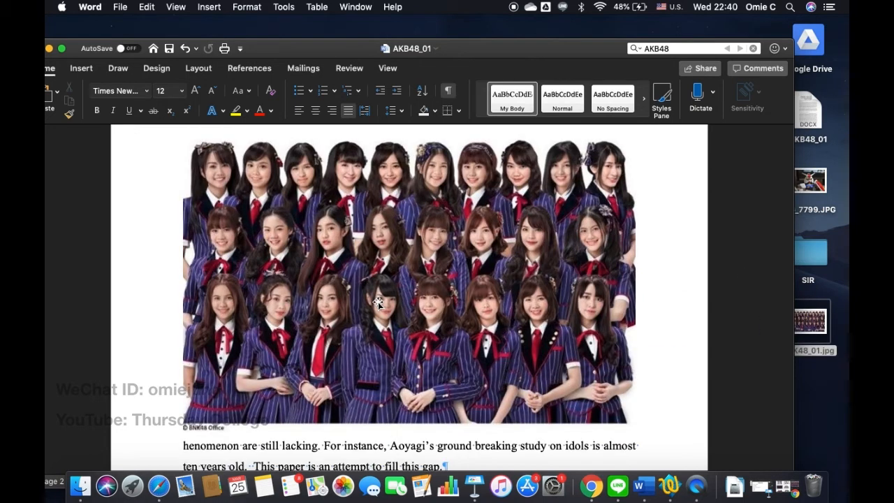
left_click(475, 303)
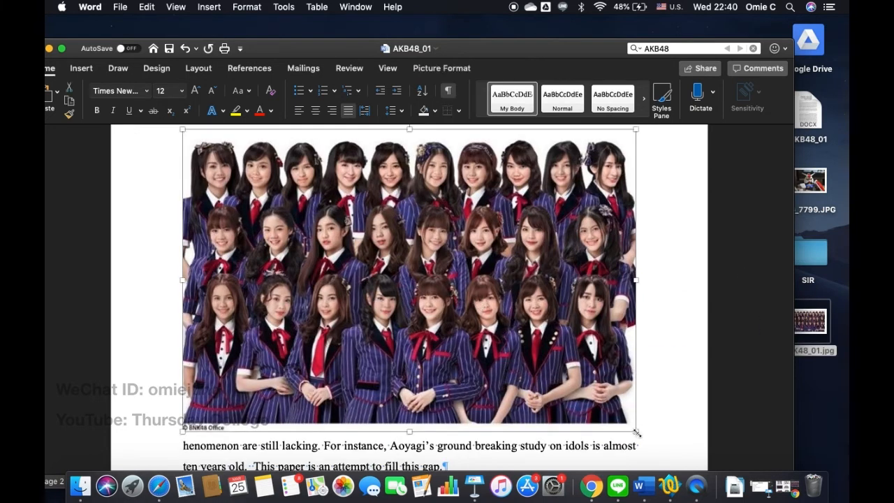
left_click_drag(637, 432, 477, 321)
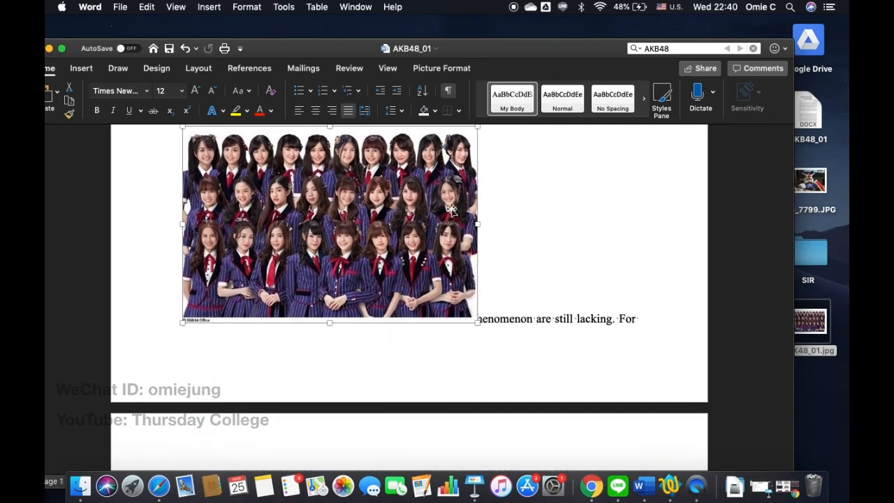
Step: Set the BNK48 group picture's text wrapping to Top and Bottom
left_click(428, 71)
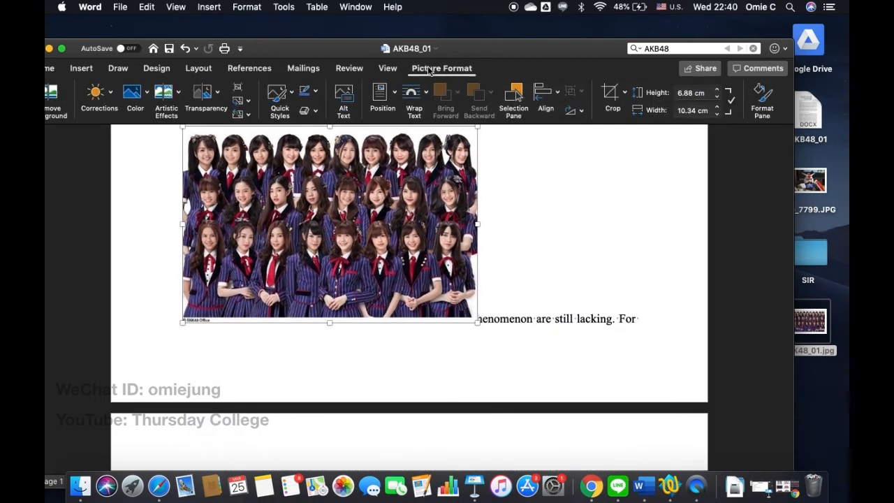
left_click(430, 94)
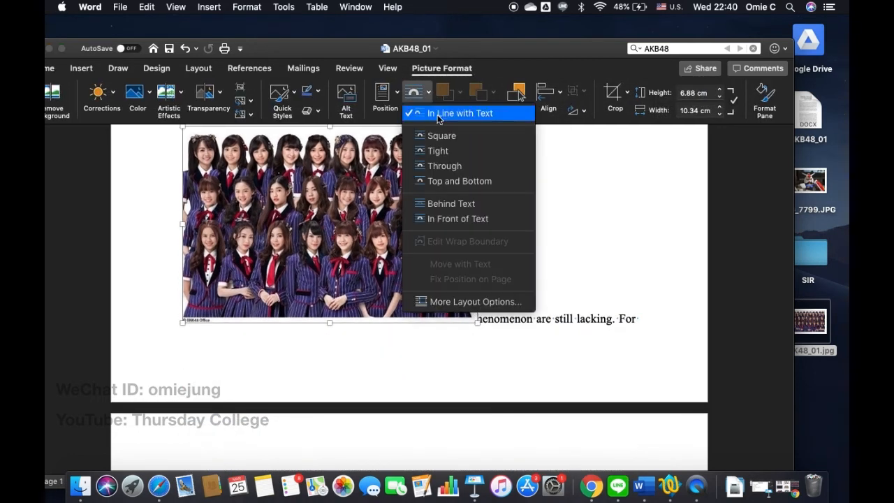
left_click(452, 182)
Step: Shrink the BNK48 group picture to about 7.24 cm by 4.82 cm and move it into the Introduction's first paragraph
scroll(437, 221, "up", 10)
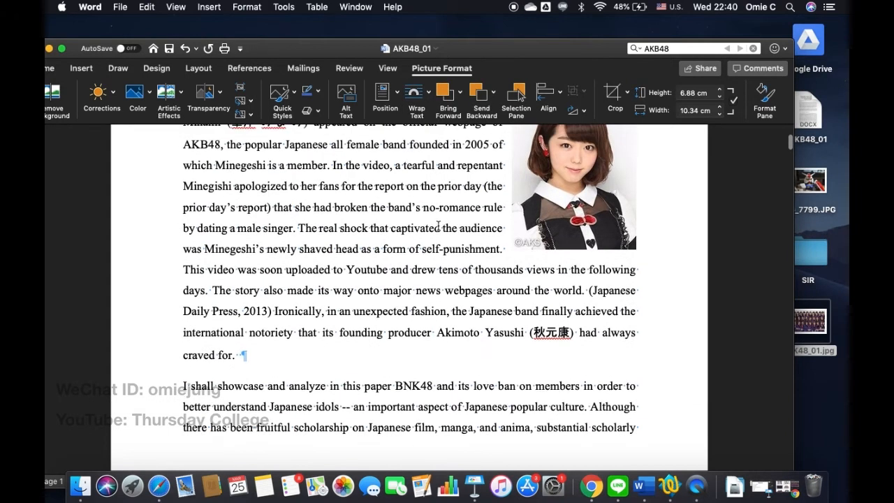
scroll(438, 224, "down", 3)
scroll(437, 223, "down", 8)
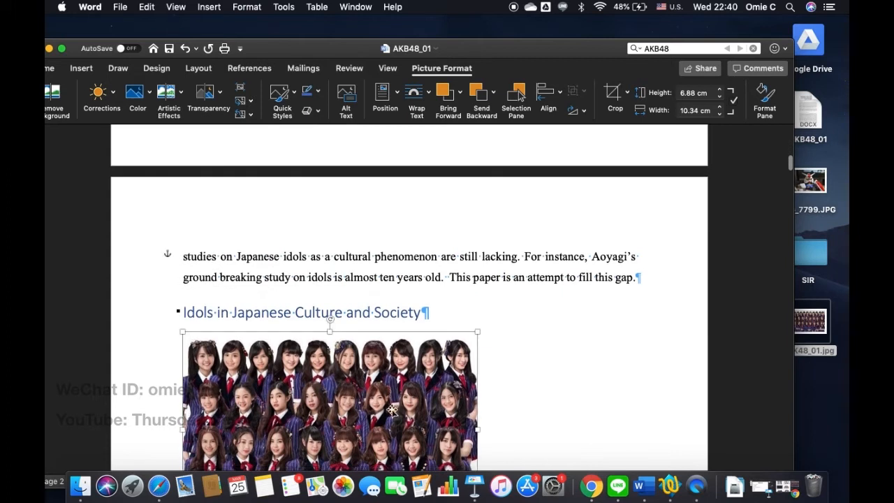
left_click_drag(378, 416, 426, 273)
left_click_drag(530, 445, 443, 355)
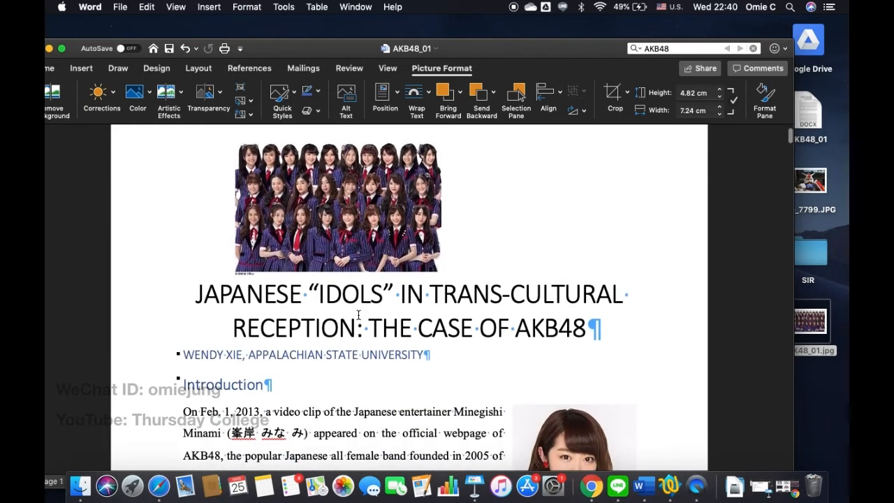
left_click_drag(352, 196, 416, 431)
scroll(416, 431, "down", 5)
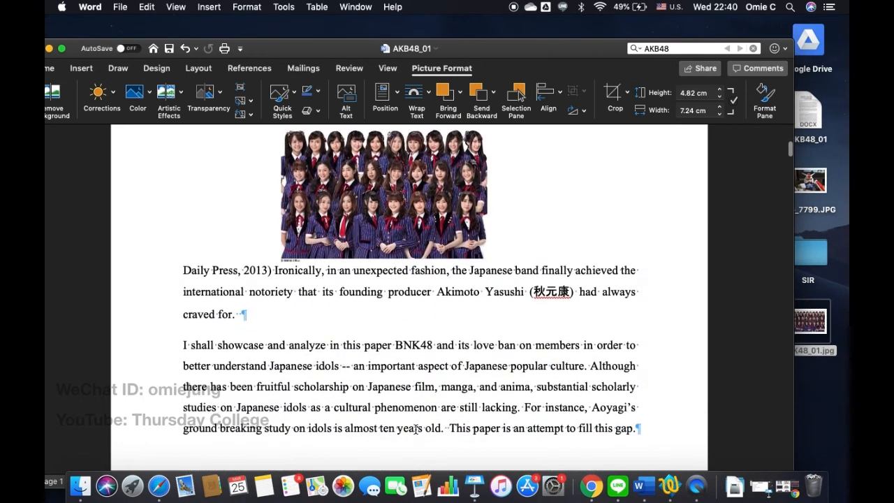
Step: Enlarge the BNK48 group picture to about 12.37 cm by 8.24 cm and centre it between the Introduction's two paragraphs
scroll(471, 362, "up", 2)
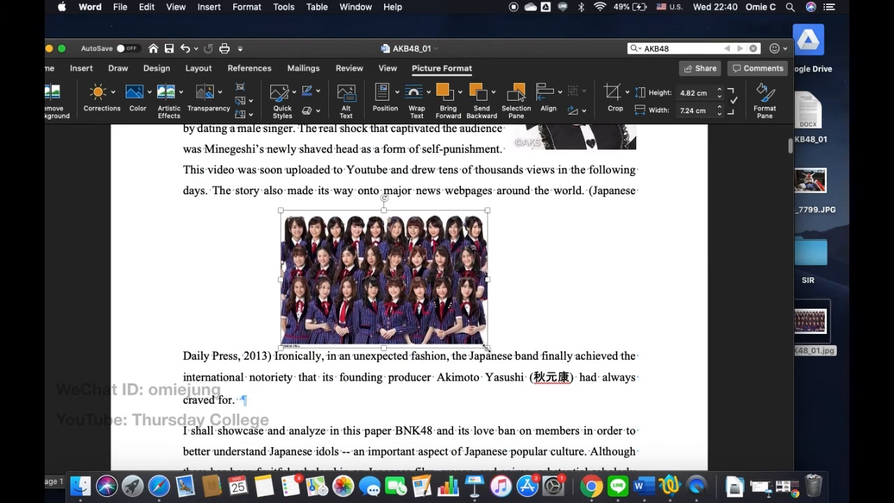
left_click_drag(488, 348, 552, 413)
left_click_drag(479, 286, 464, 297)
left_click_drag(571, 422, 598, 441)
scroll(433, 292, "down", 4)
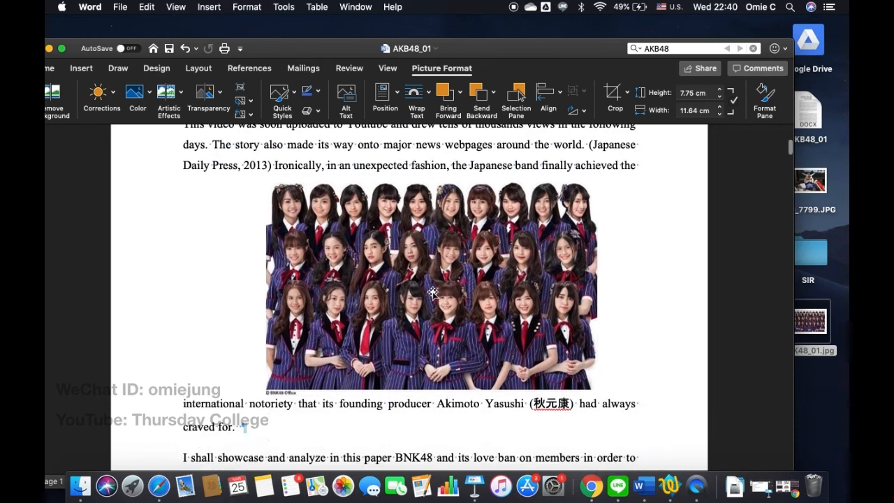
left_click_drag(265, 373, 245, 384)
mouse_move(405, 280)
left_mouse_down()
mouse_move(394, 283)
mouse_move(365, 344)
mouse_move(403, 284)
mouse_move(377, 280)
mouse_move(403, 270)
mouse_move(412, 293)
left_mouse_up()
scroll(479, 278, "down", 2)
scroll(480, 278, "up", 2)
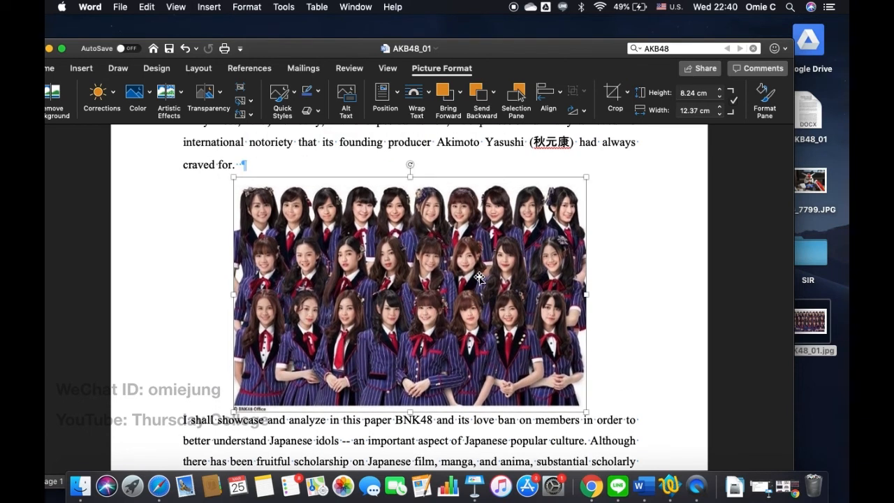
scroll(479, 278, "down", 1)
scroll(479, 278, "up", 2)
scroll(479, 279, "up", 8)
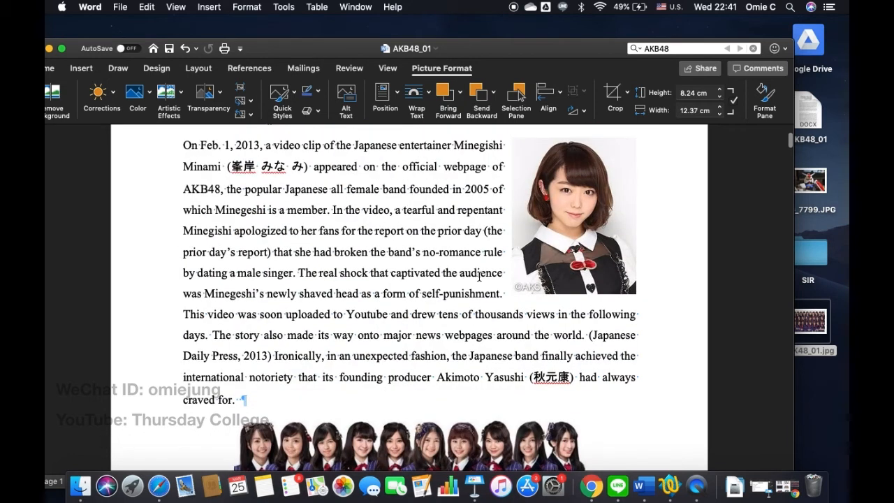
left_click(546, 213)
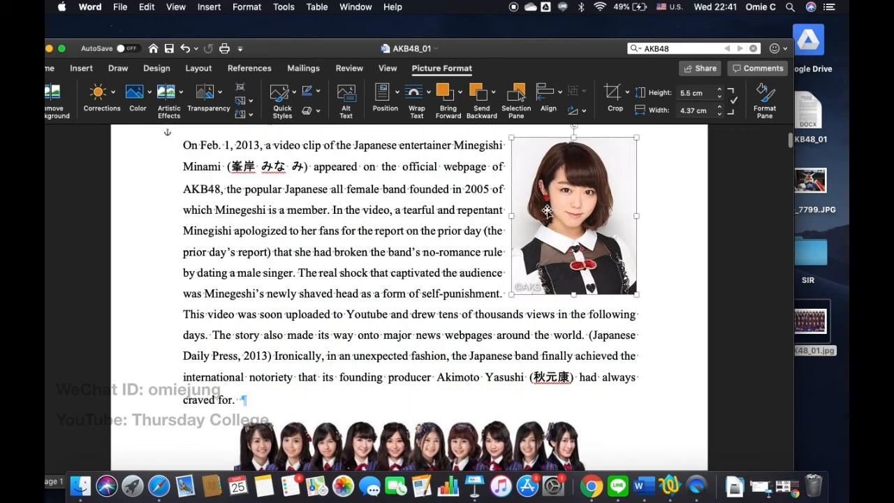
left_click(426, 225)
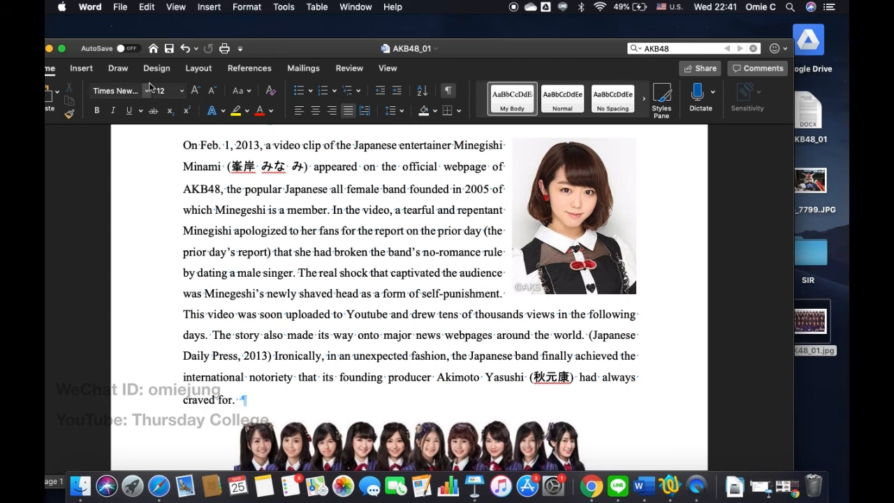
left_click(83, 68)
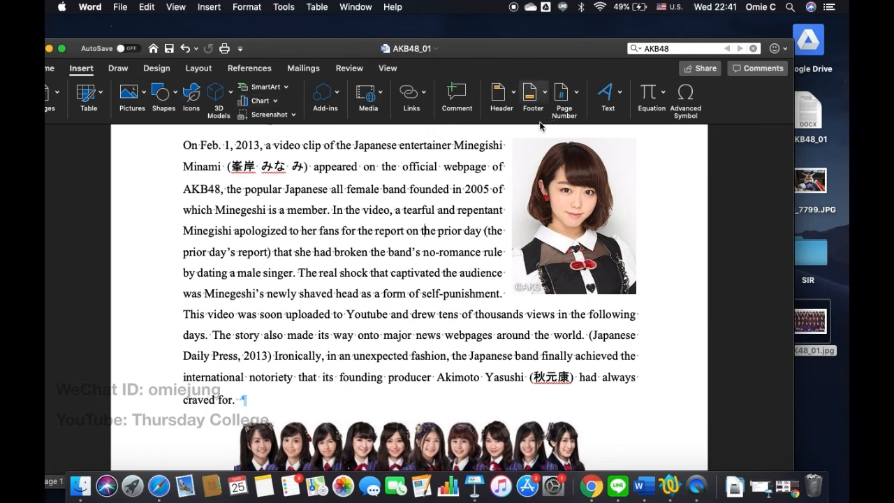
left_click(606, 95)
left_click(591, 329)
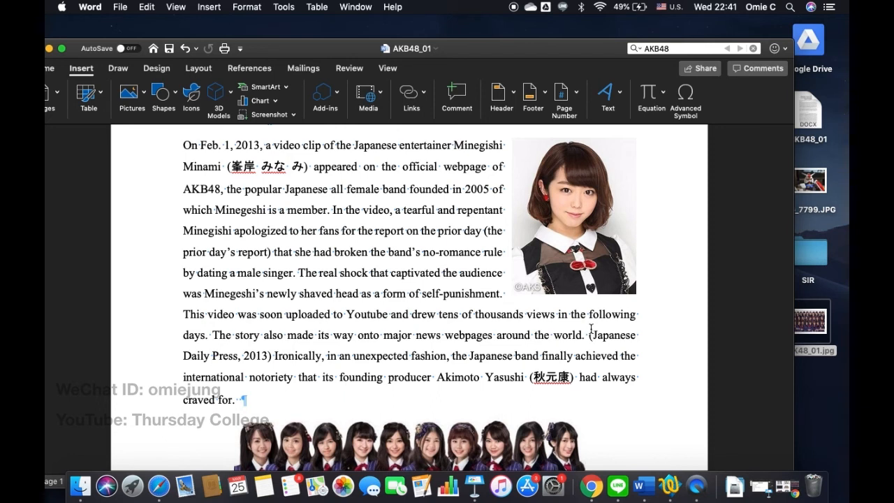
Step: Insert the caption "Figure 1 Minegishi Minami" below the portrait, using the Figure label
left_click(574, 224)
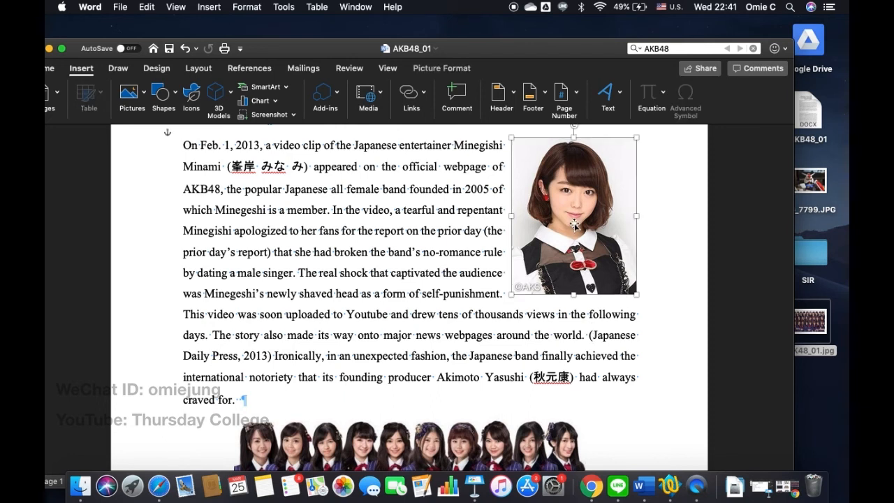
right_click(574, 224)
mouse_move(670, 294)
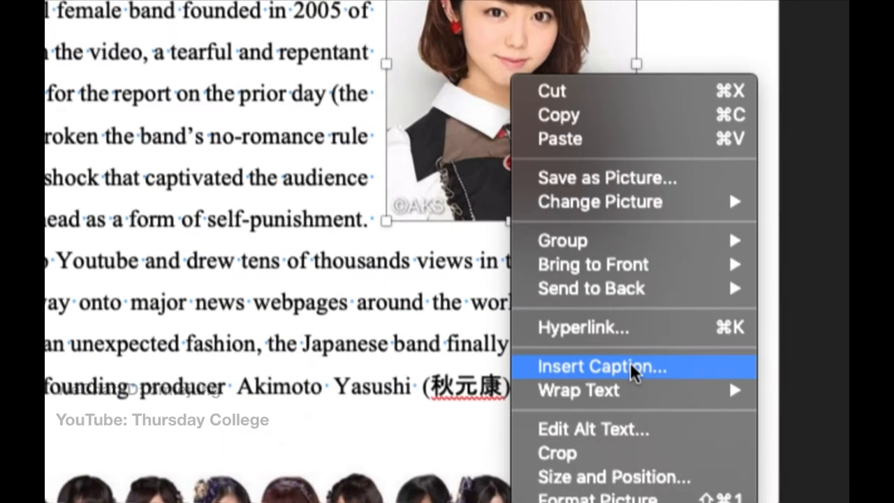
left_click(611, 361)
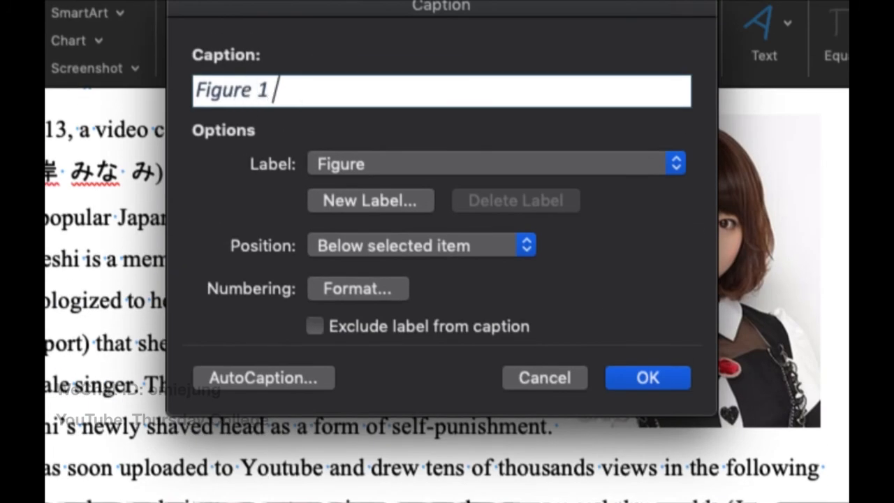
type("Mi")
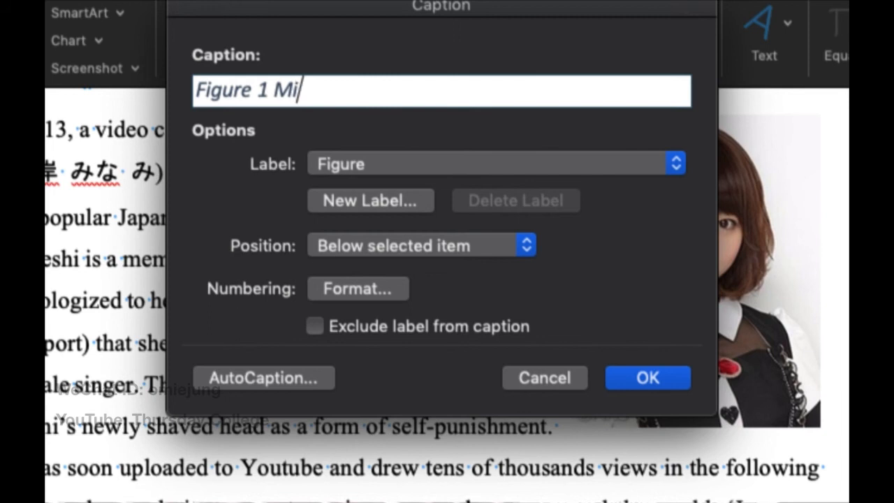
type("negishi")
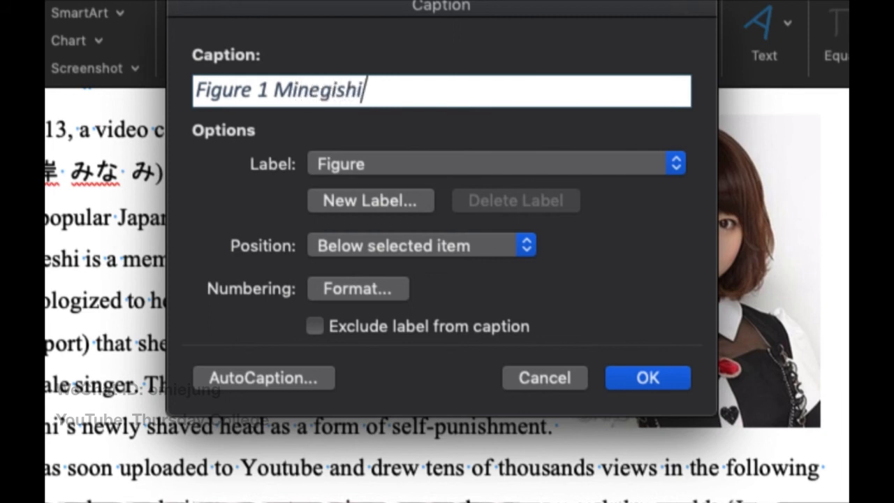
type(" Minami")
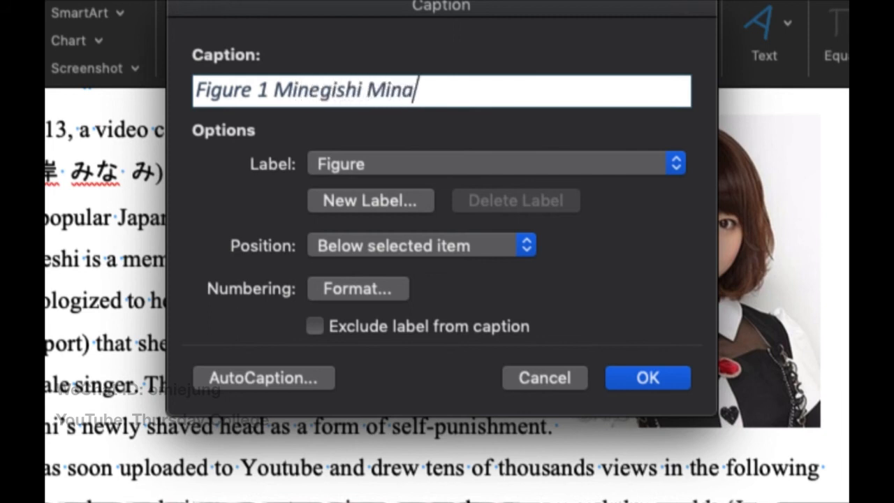
left_click(621, 373)
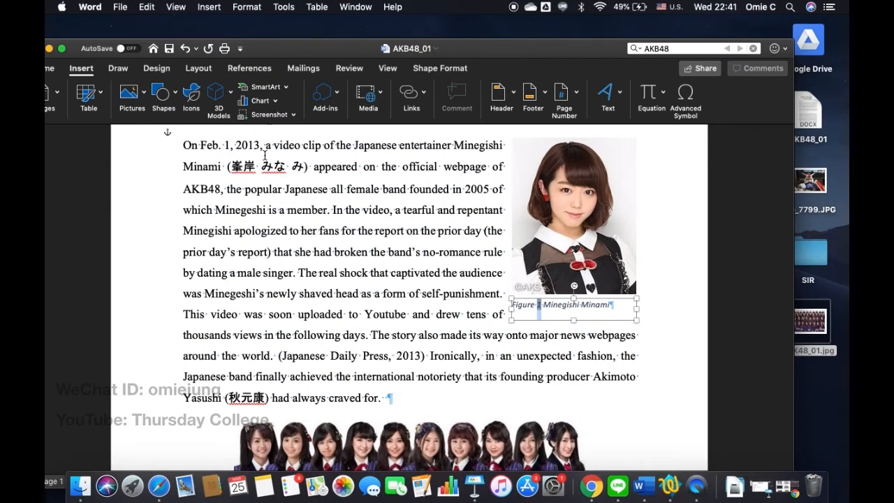
Step: Centre the portrait's caption and set its font size to 10
left_click(51, 72)
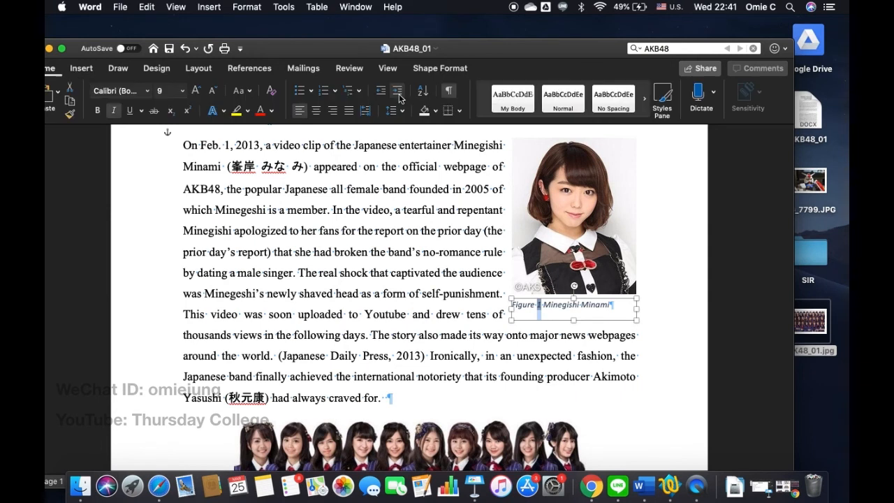
left_click(315, 111)
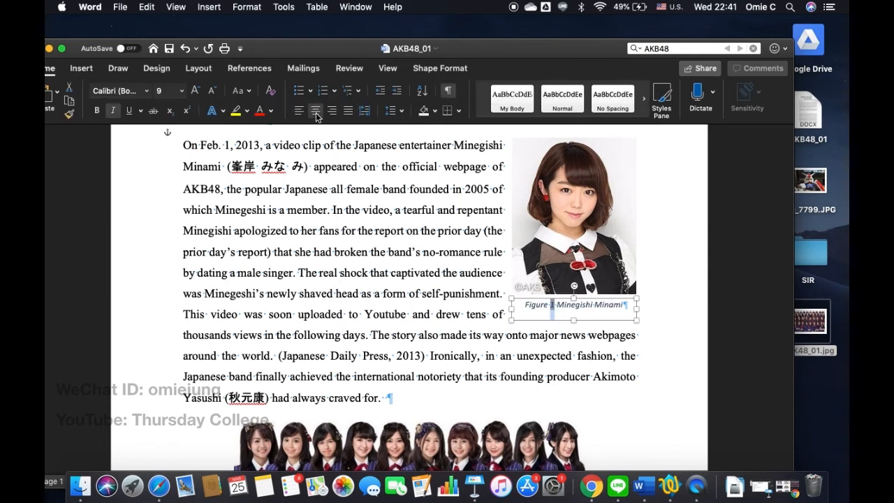
triple_click(591, 309)
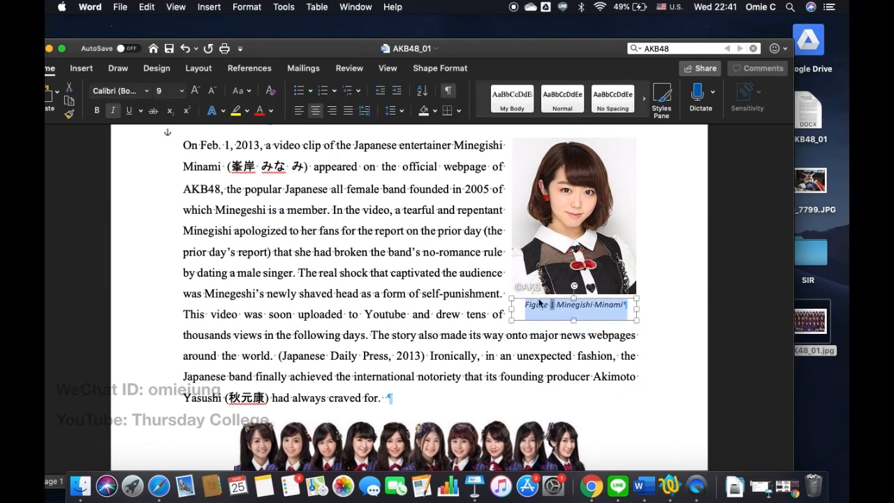
left_click(181, 90)
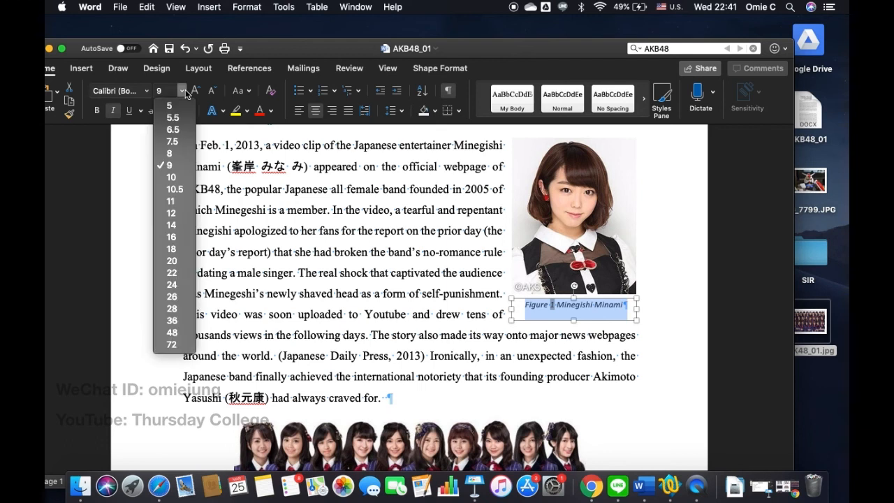
left_click(177, 177)
left_click(409, 340)
Step: Insert the caption "Figure 1 BNK48" below the BNK48 group picture, using the Figure label
scroll(408, 340, "down", 3)
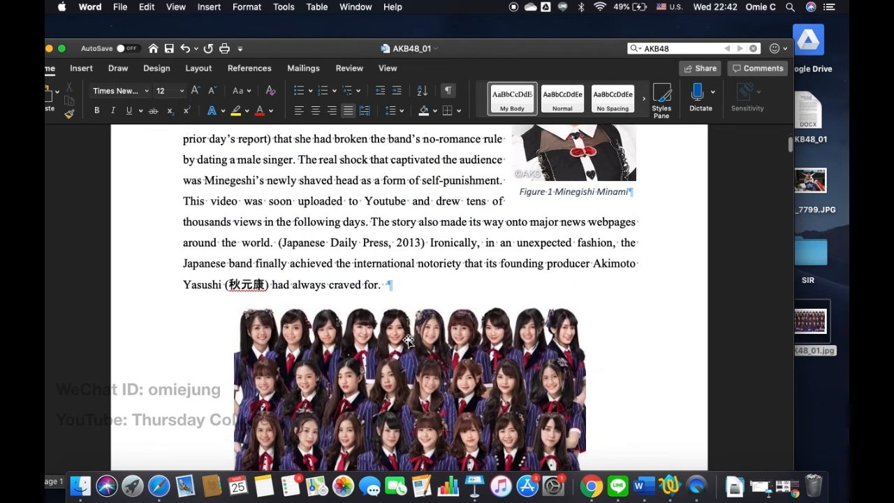
scroll(409, 340, "down", 5)
left_click(398, 292)
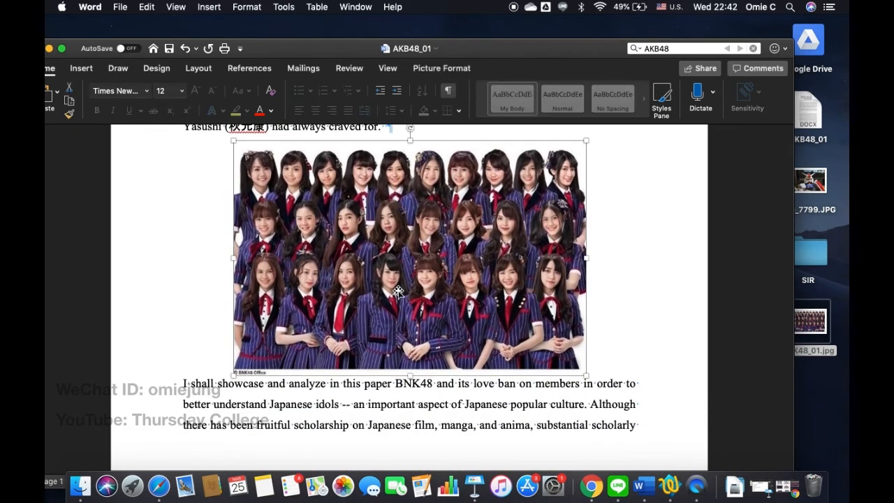
right_click(376, 268)
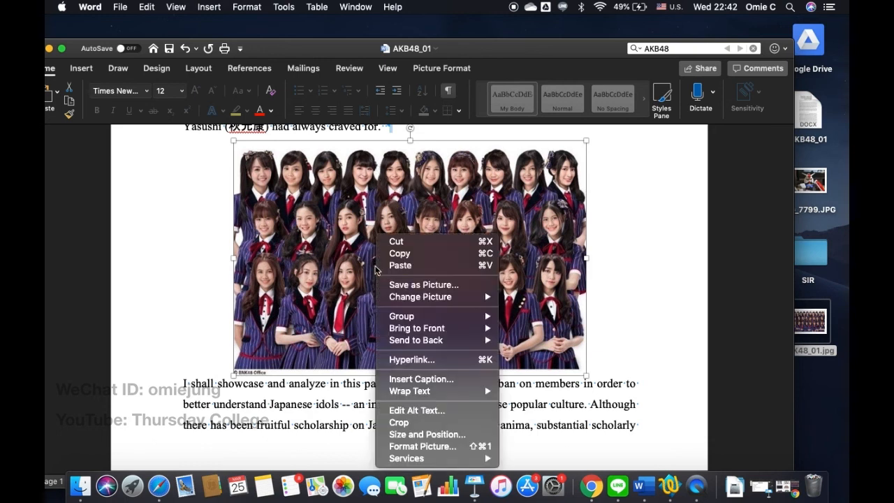
left_click(483, 382)
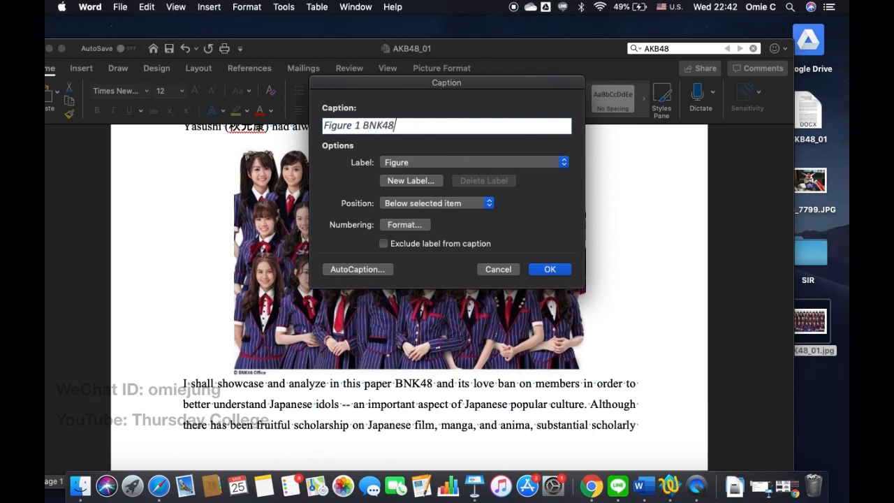
left_click(549, 270)
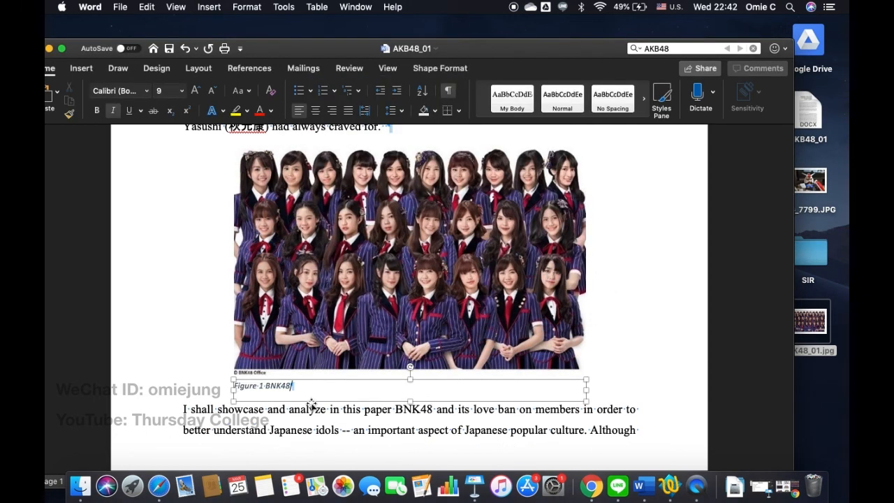
Step: Centre the BNK48 group picture's caption and set its font size to 10
left_click_drag(315, 387, 220, 380)
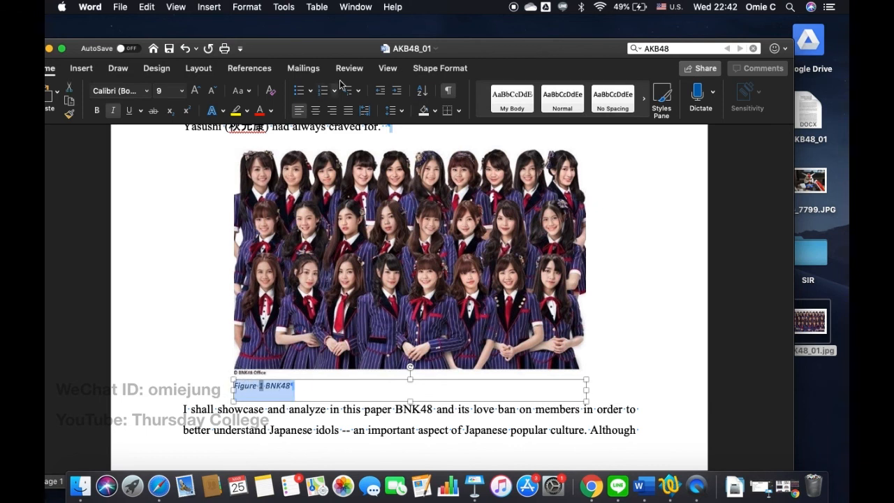
left_click(316, 111)
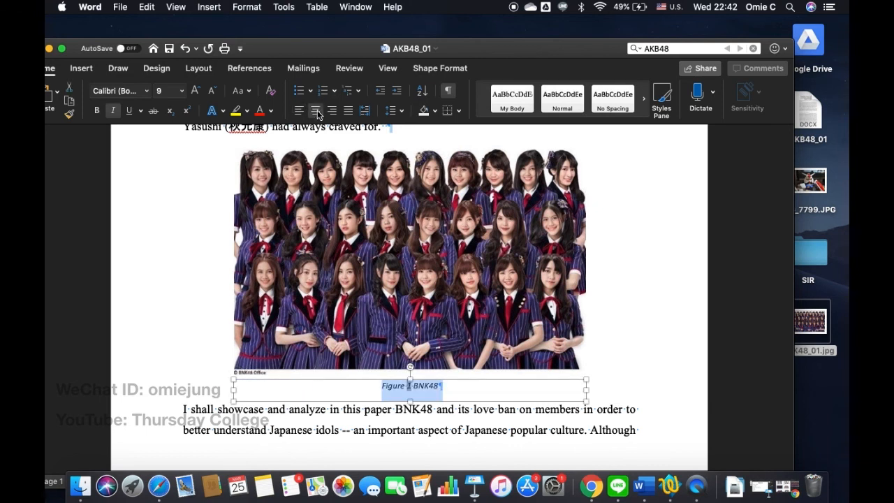
left_click(169, 92)
key("Return")
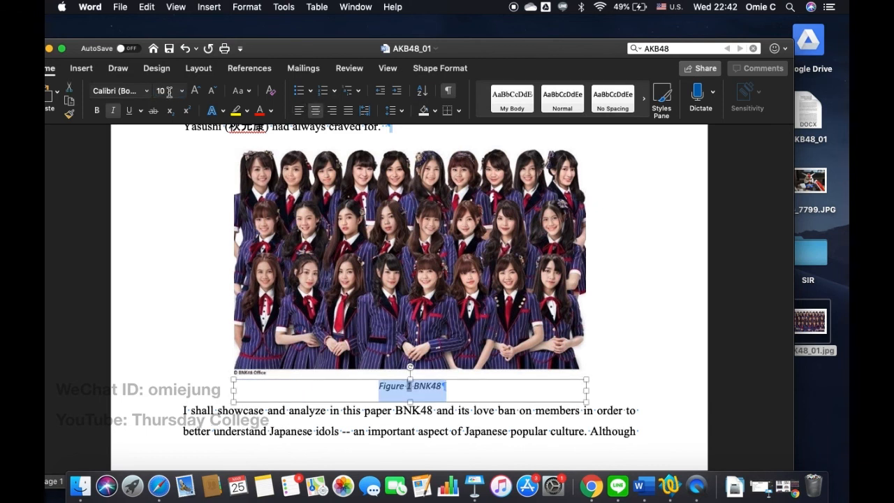
left_click(279, 139)
Step: Compare the figure numbering in the captions of the portrait and the BNK48 group picture
scroll(384, 198, "up", 5)
scroll(385, 197, "down", 3)
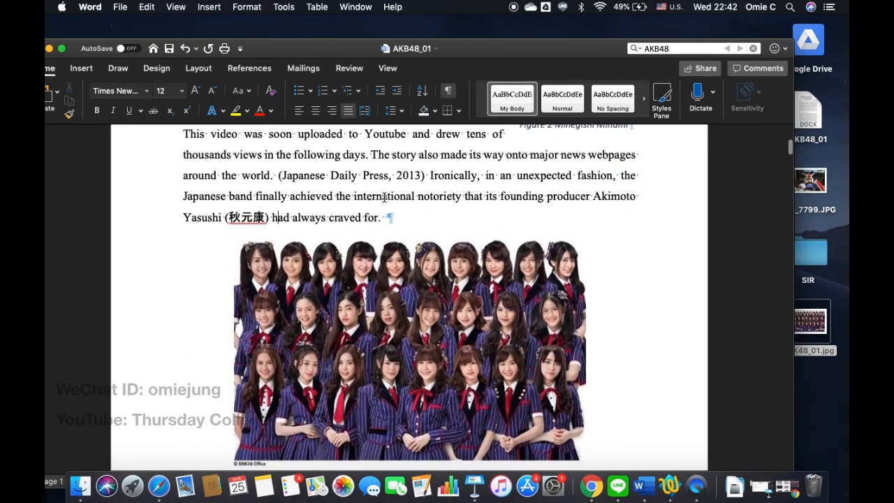
scroll(383, 198, "down", 5)
scroll(419, 227, "up", 5)
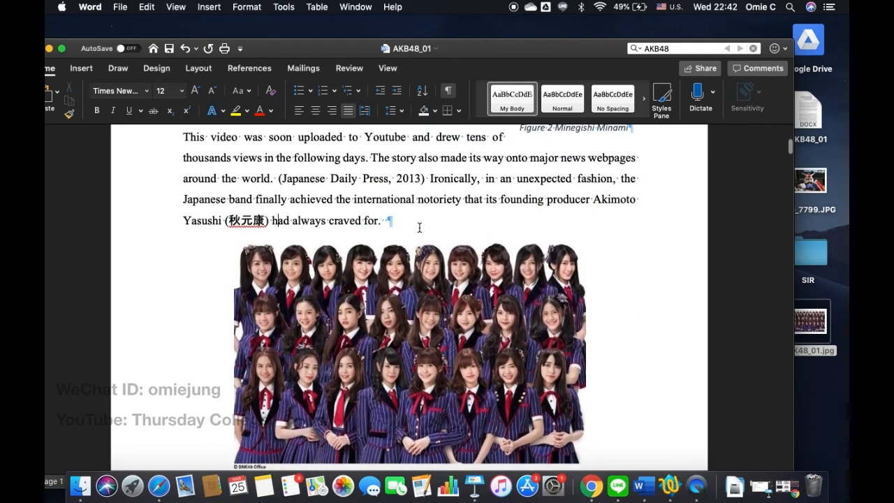
scroll(419, 227, "up", 4)
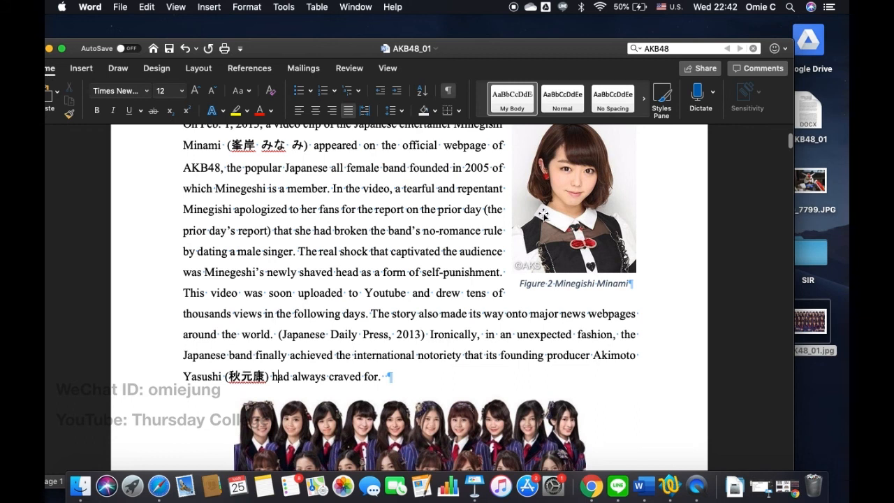
scroll(543, 215, "down", 8)
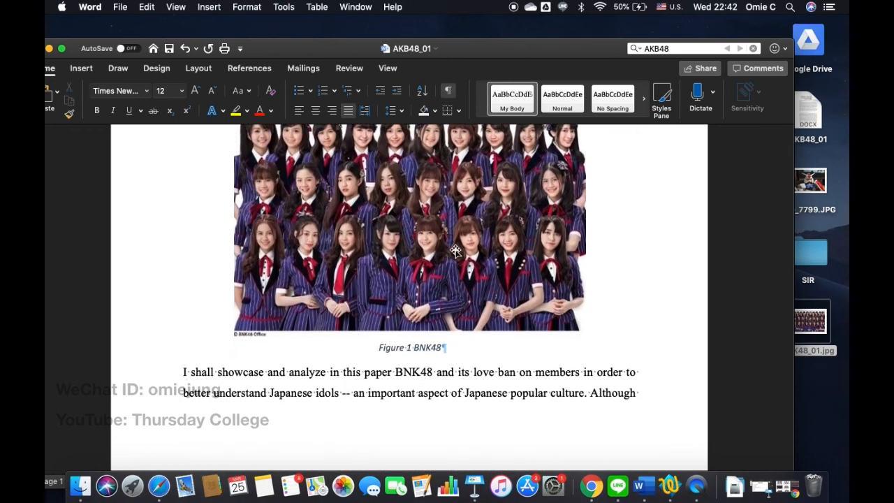
scroll(455, 250, "up", 7)
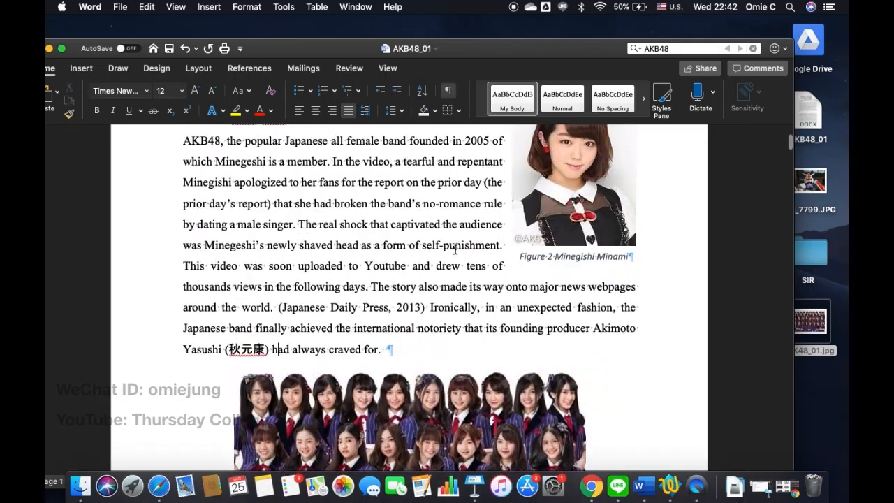
scroll(455, 249, "down", 6)
Step: Start a caption for the whole AKB48 Singles table near the document's end and choose the Table label
scroll(455, 251, "down", 20)
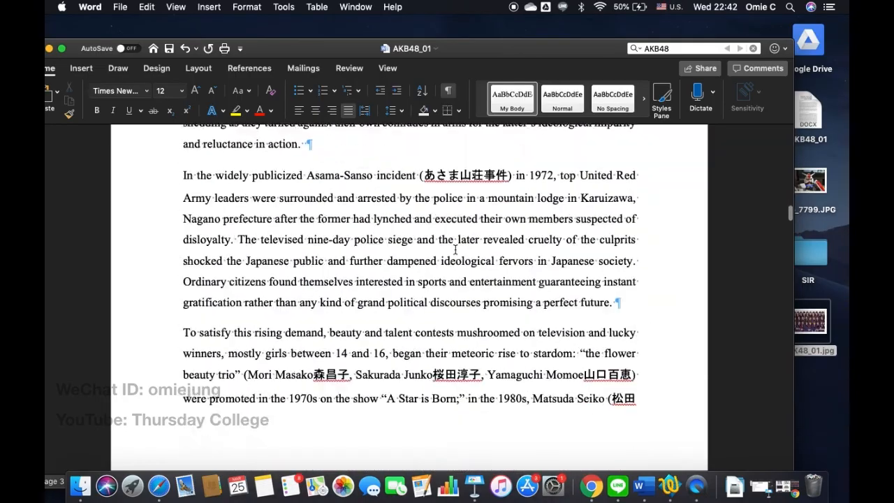
scroll(454, 250, "down", 20)
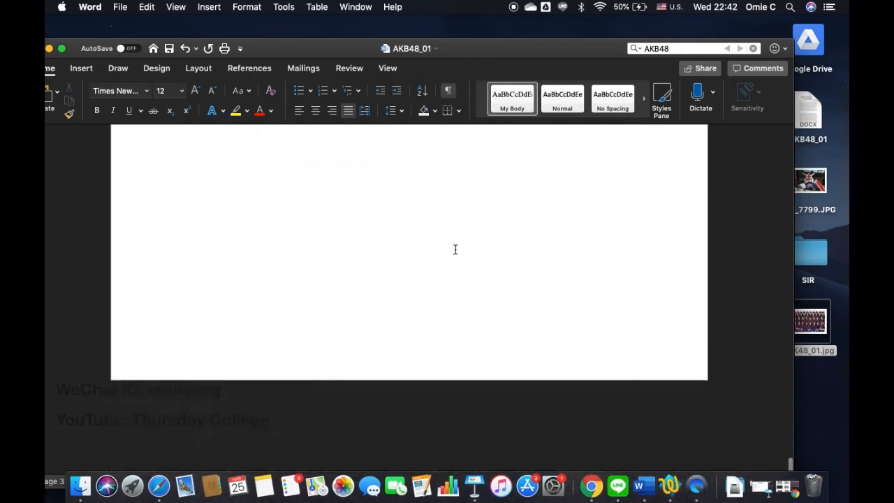
scroll(455, 249, "down", 3)
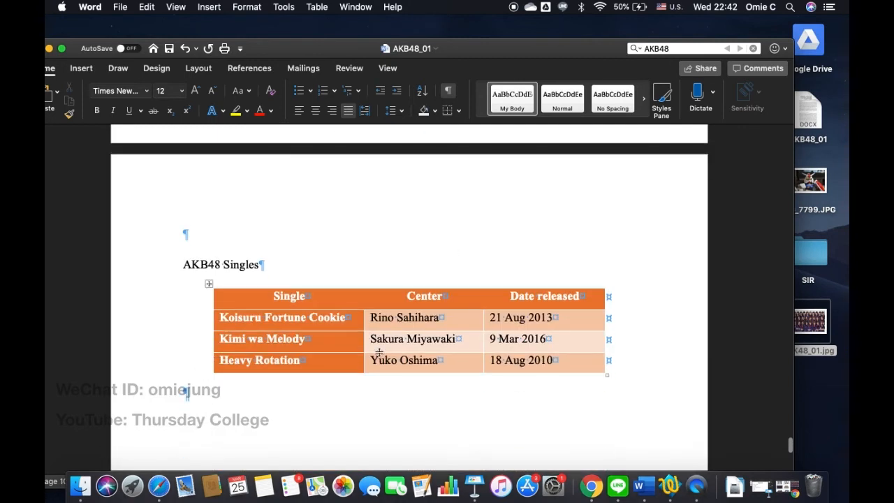
left_click(208, 285)
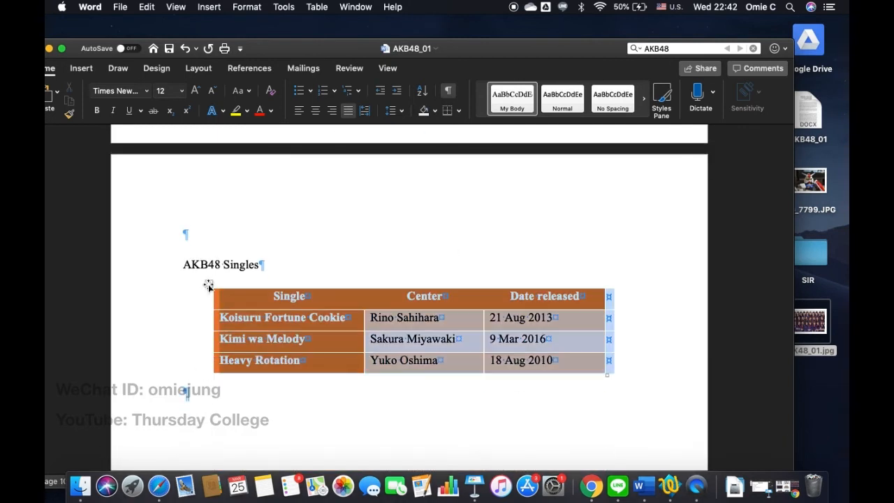
right_click(208, 285)
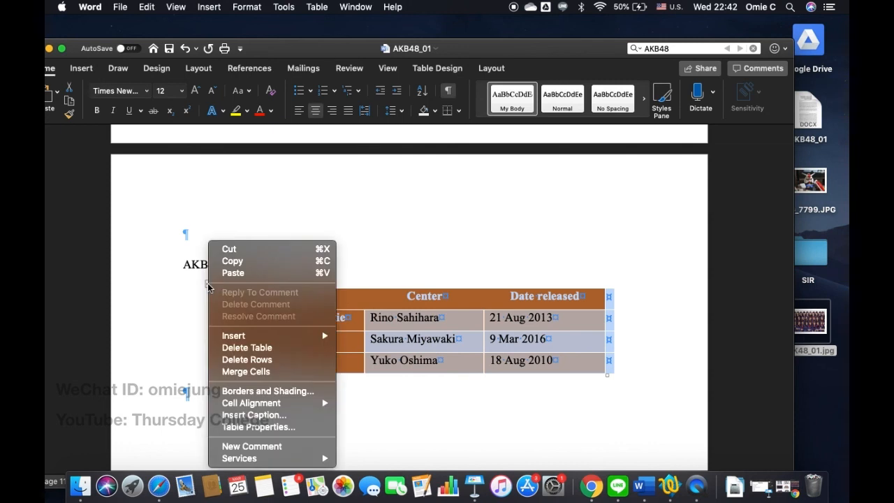
left_click(295, 415)
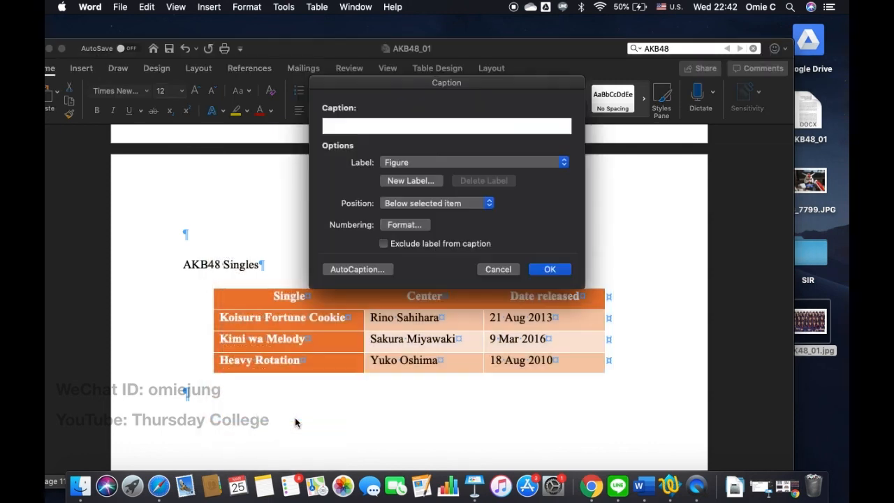
left_click(434, 207)
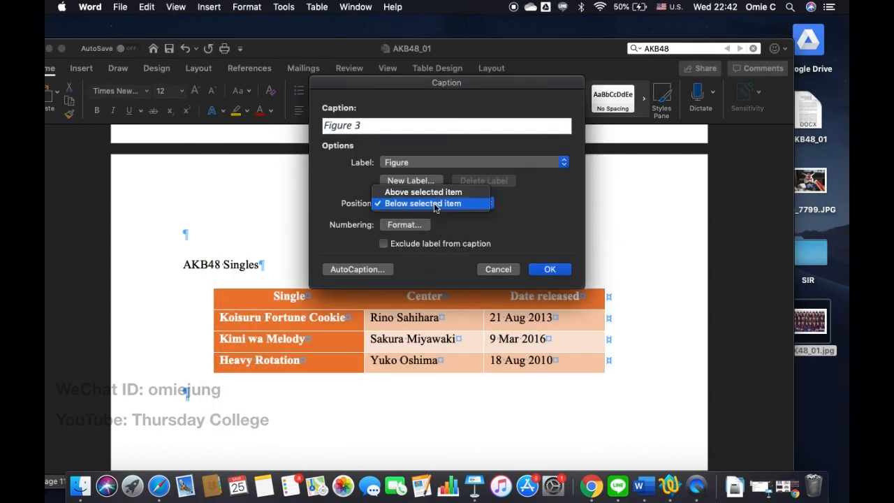
left_click(414, 203)
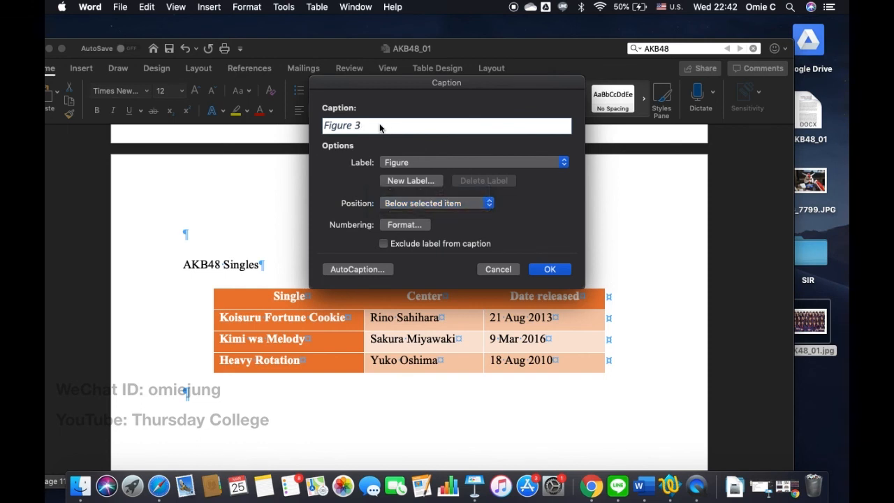
left_click(392, 162)
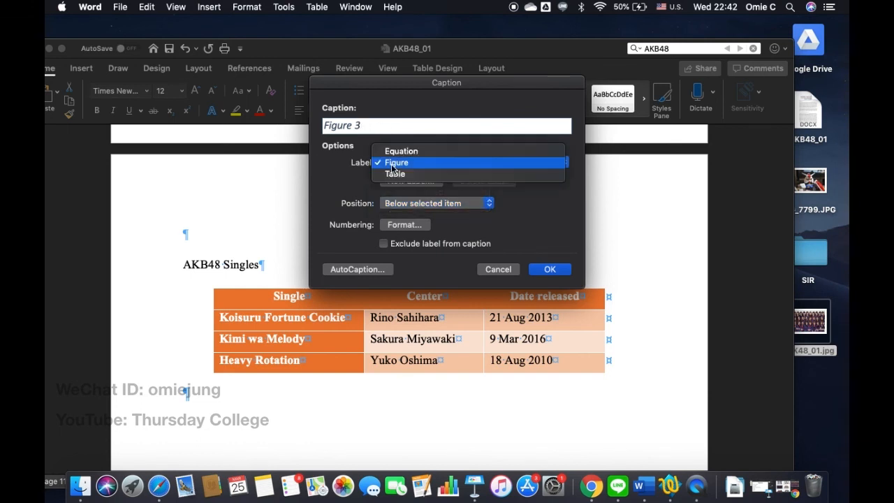
left_click(392, 174)
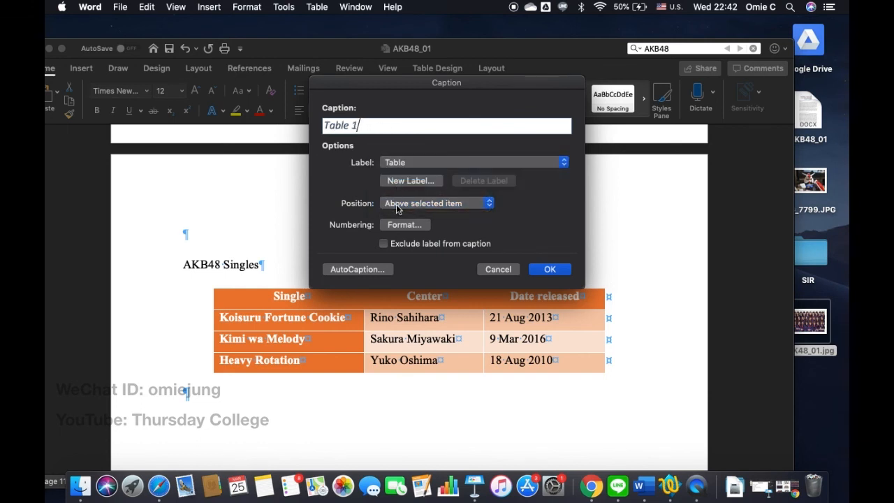
Step: Position the caption below the selected table and insert it with the text "Table 1 AKB48's singles"
left_click(400, 207)
left_click(406, 214)
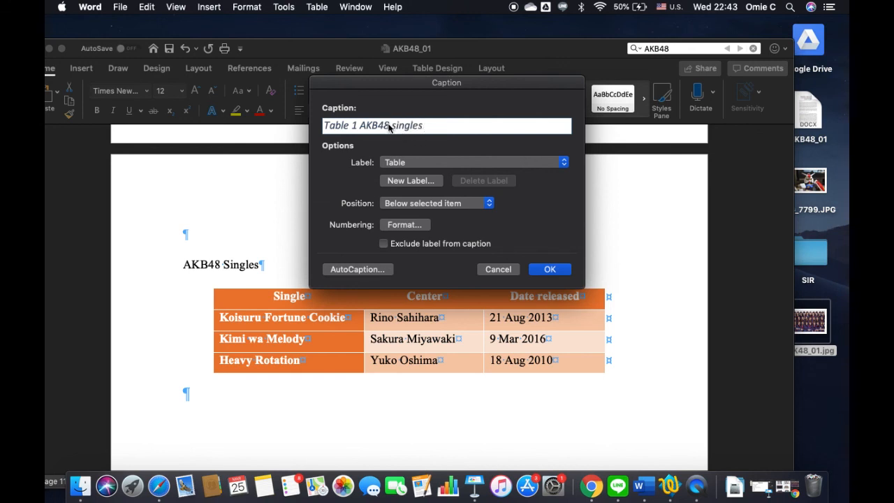
type("'s")
left_click(550, 270)
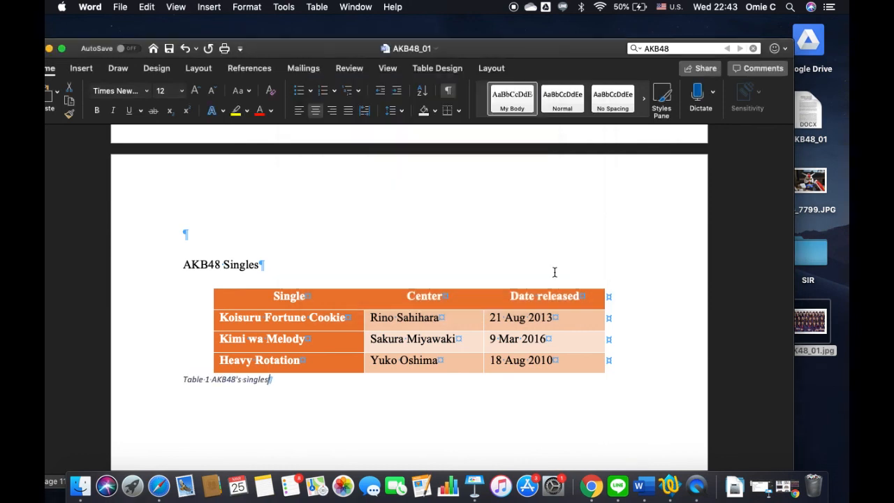
Step: Set the AKB48 Singles table caption's font size to 10 and centre it under the table
triple_click(252, 380)
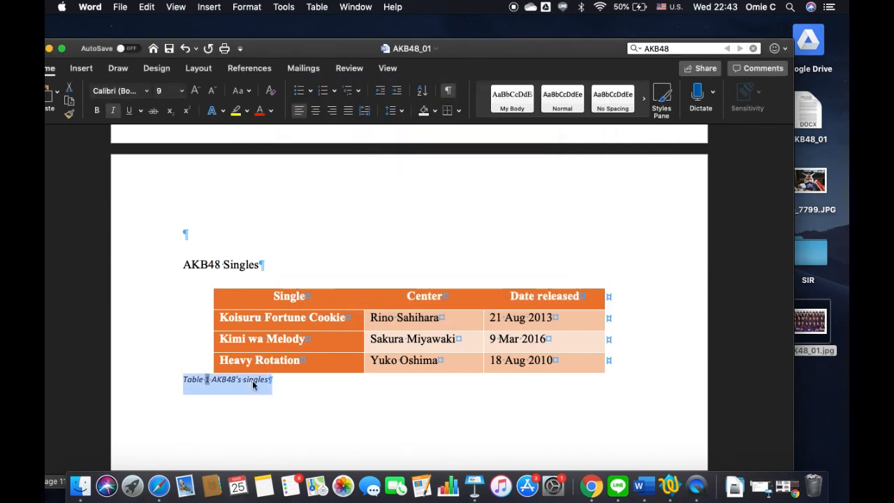
left_click(163, 93)
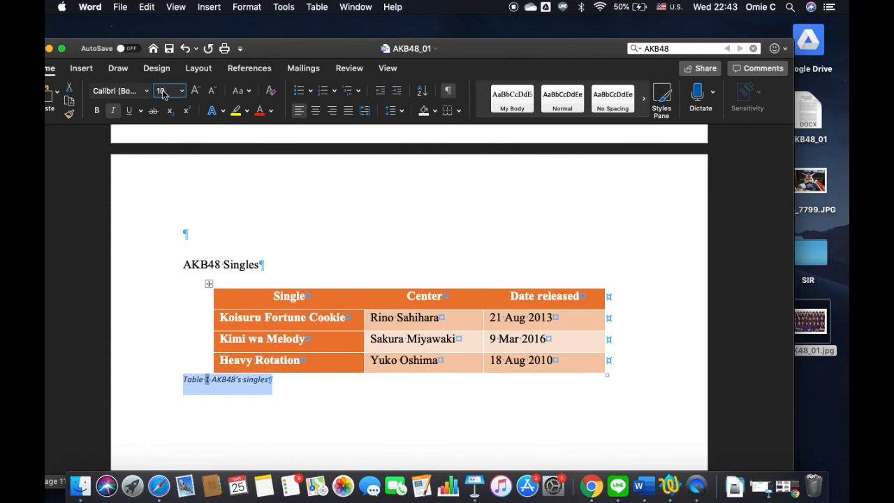
type("10")
key("Return")
left_click(101, 88)
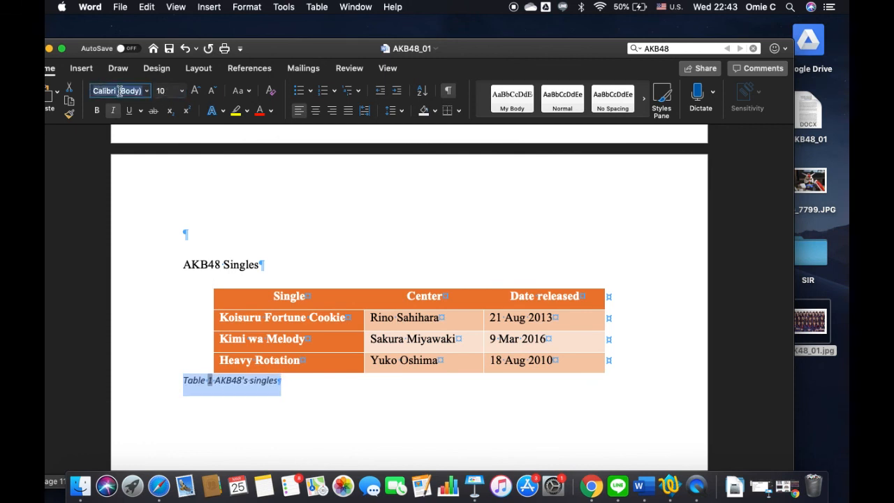
left_click(315, 110)
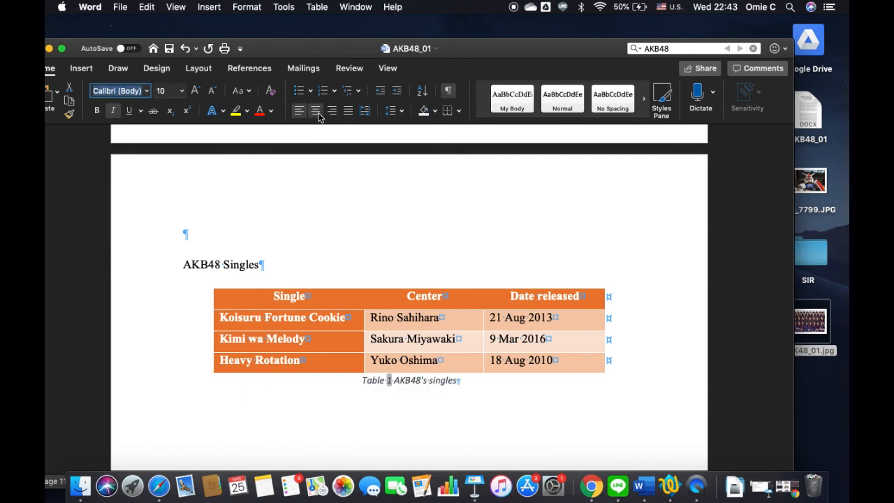
left_click(362, 409)
scroll(363, 409, "down", 3)
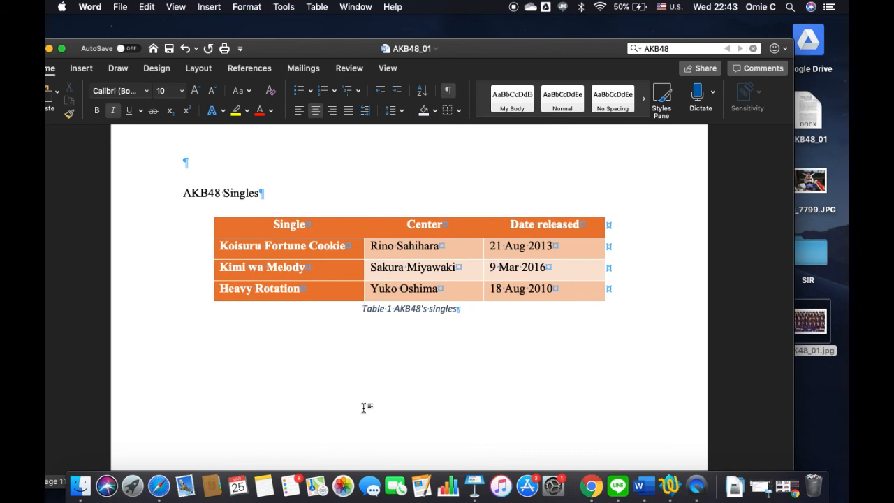
Step: Switch to Keynote to review the Topics (1) slide, and return to the AKB48_01 document in Word
left_click(474, 485)
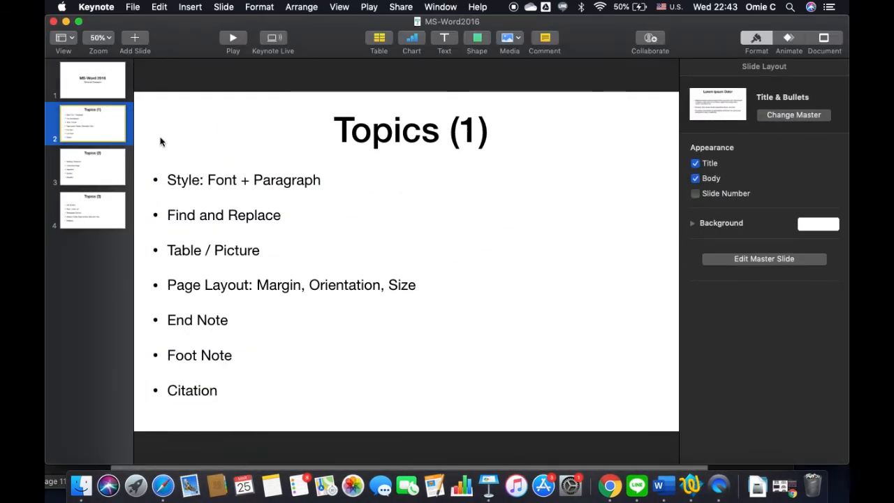
left_click(67, 23)
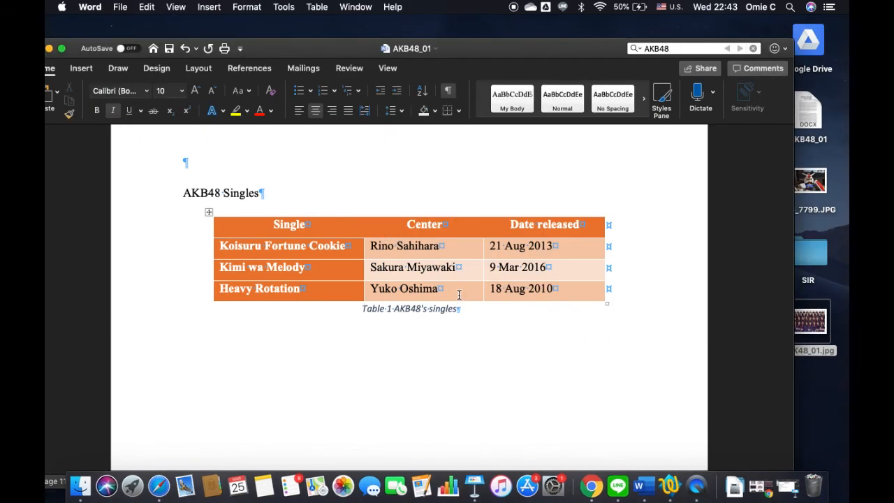
Step: Start saving the AKB48_01 article as a separate copy
left_click(120, 7)
left_click(147, 103)
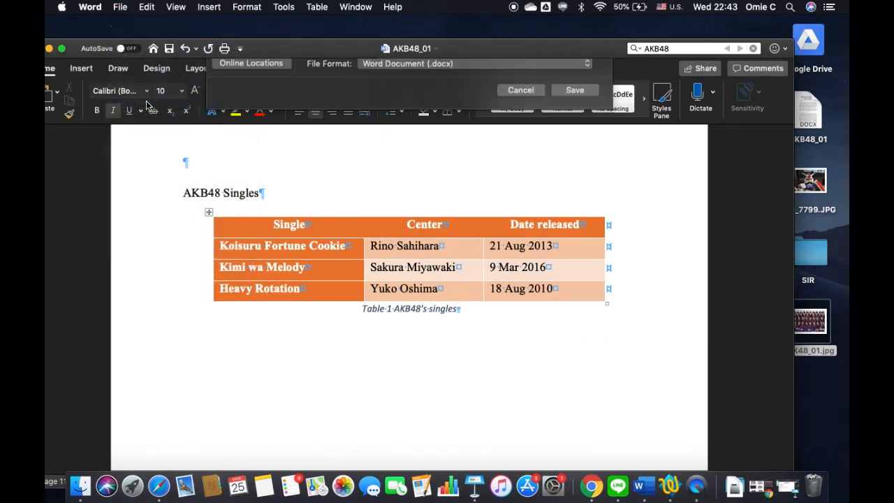